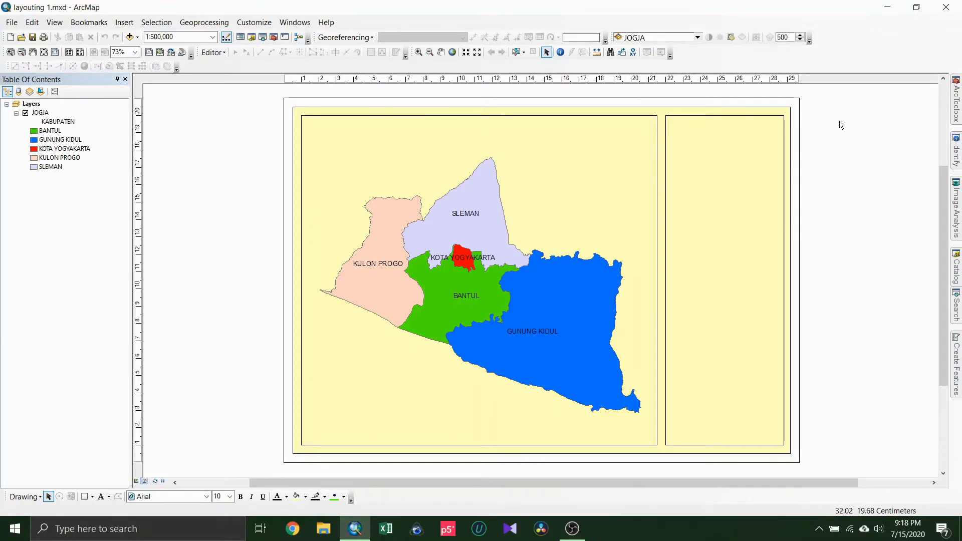
Set the fill color of the outer border rectangle around the layout to No Color.
{"action": "left_click", "coordinate": [785, 114]}
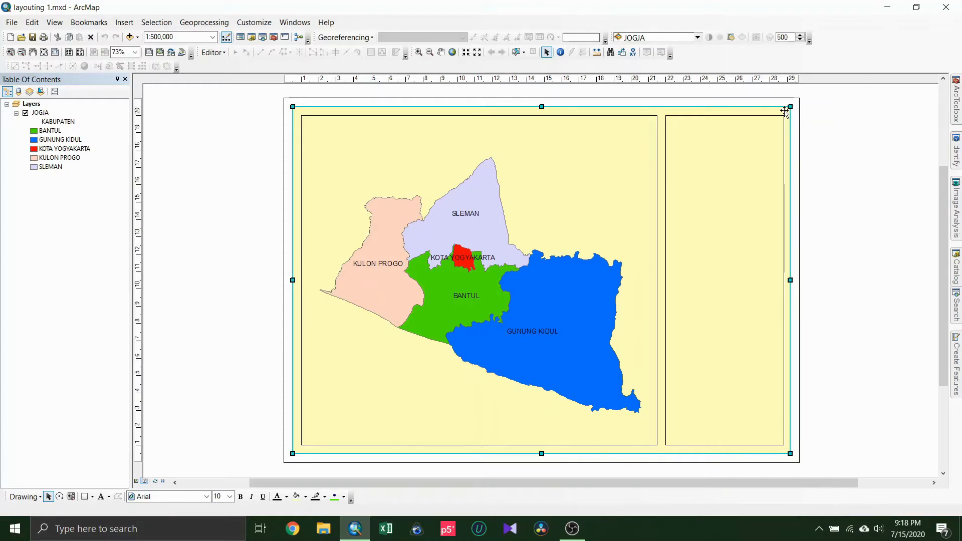
{"action": "right_click", "coordinate": [785, 112]}
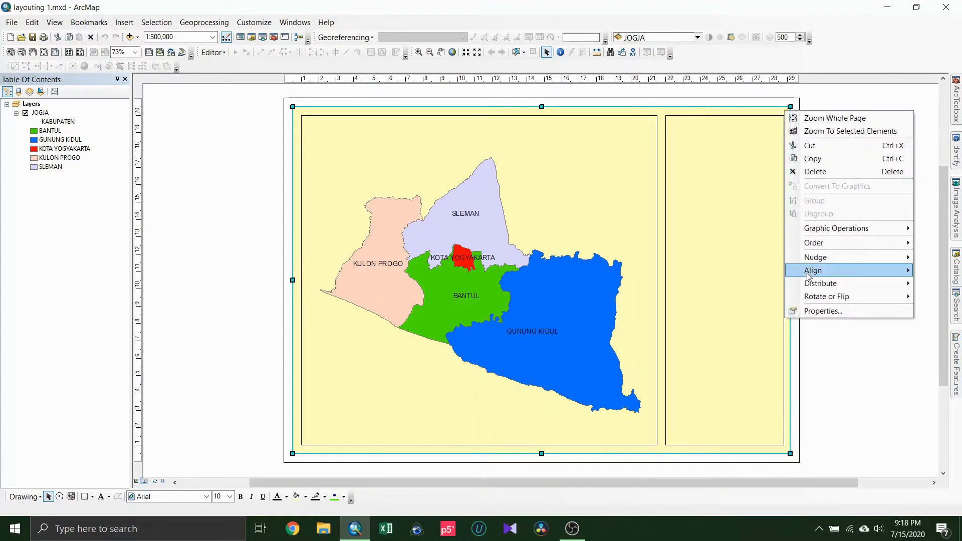
{"action": "left_click", "coordinate": [818, 312]}
{"action": "left_click", "coordinate": [434, 209]}
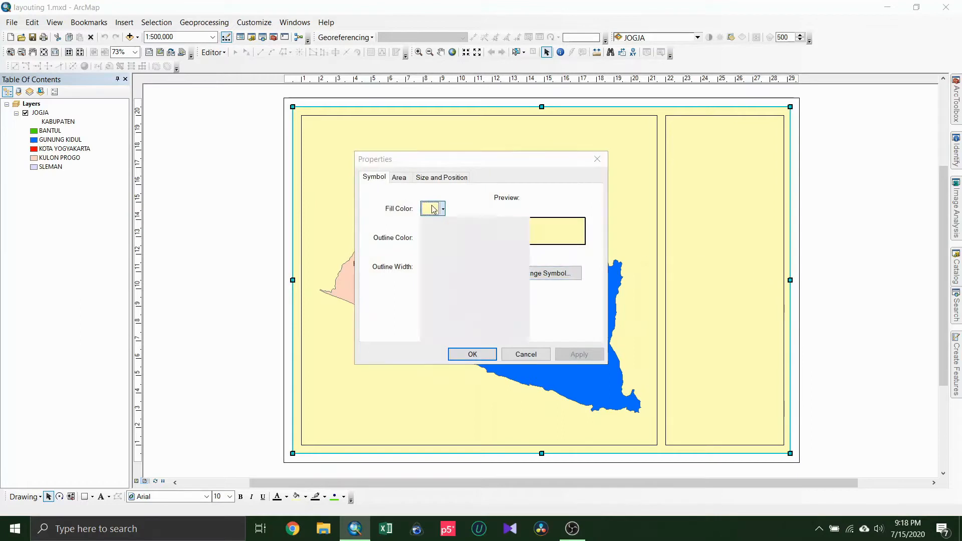
{"action": "left_click", "coordinate": [474, 223]}
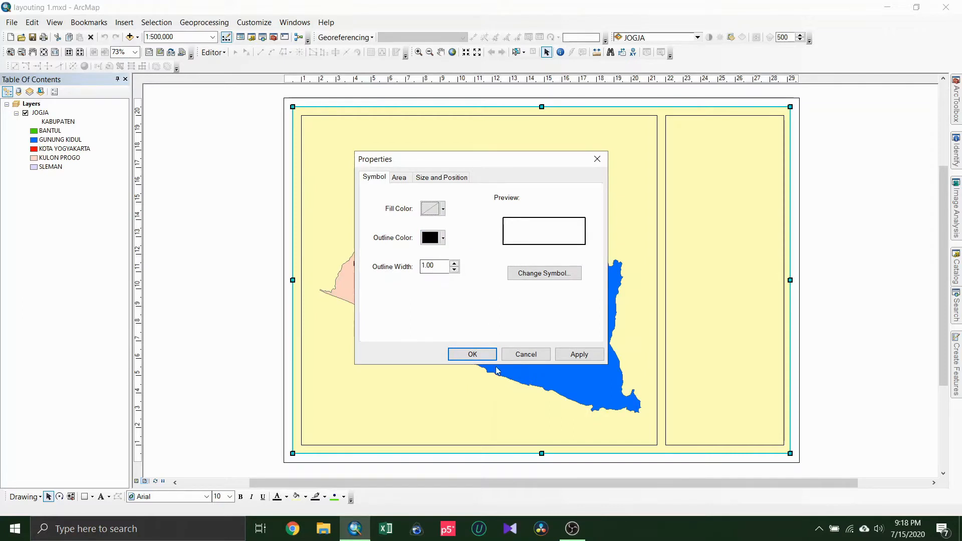
{"action": "left_click", "coordinate": [471, 353]}
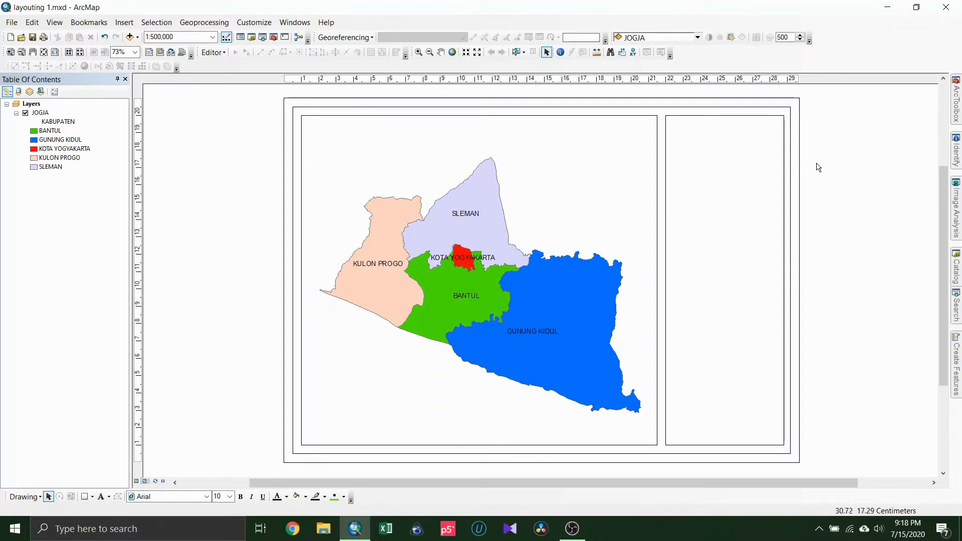
Check the fill color settings of the narrow rectangle beside the map frame.
{"action": "left_click", "coordinate": [697, 166]}
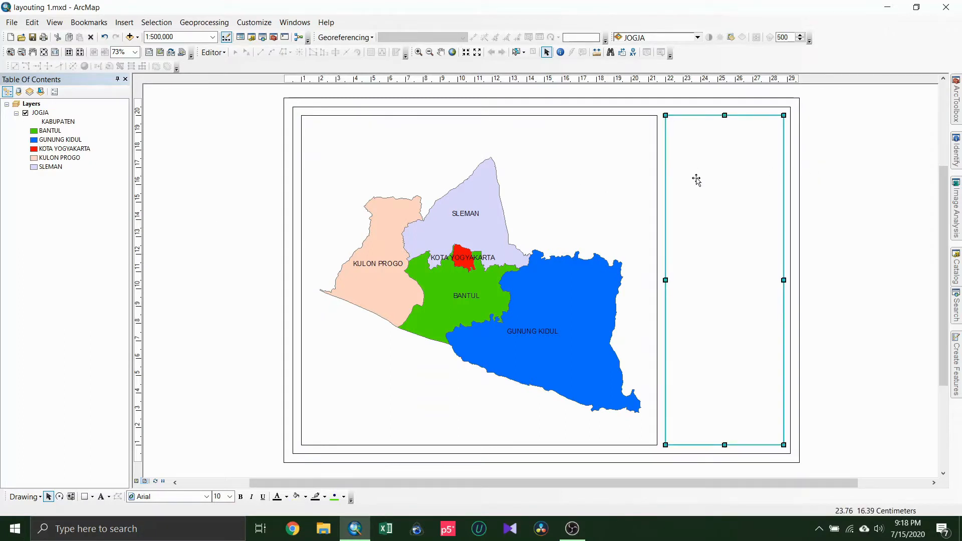
{"action": "right_click", "coordinate": [697, 178]}
{"action": "left_click", "coordinate": [745, 379]}
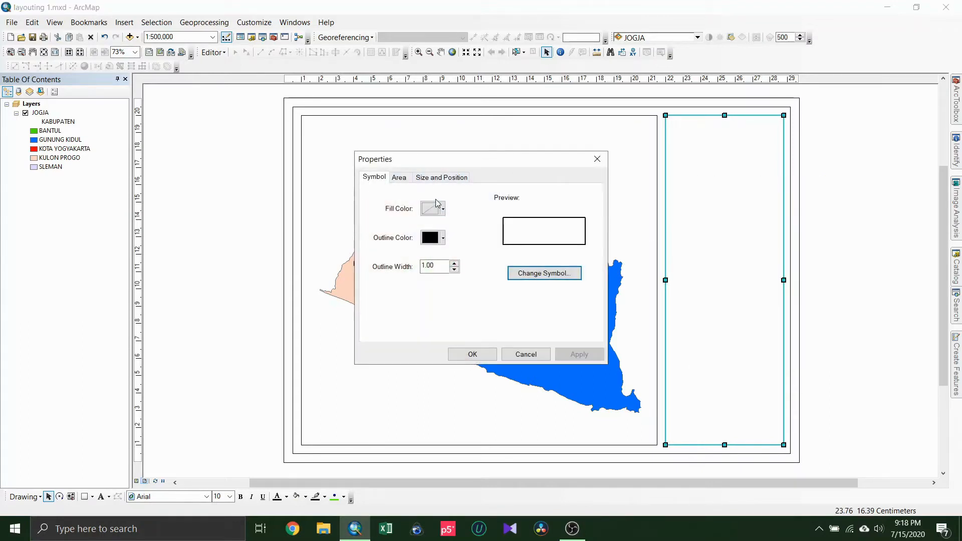
{"action": "left_click", "coordinate": [430, 210]}
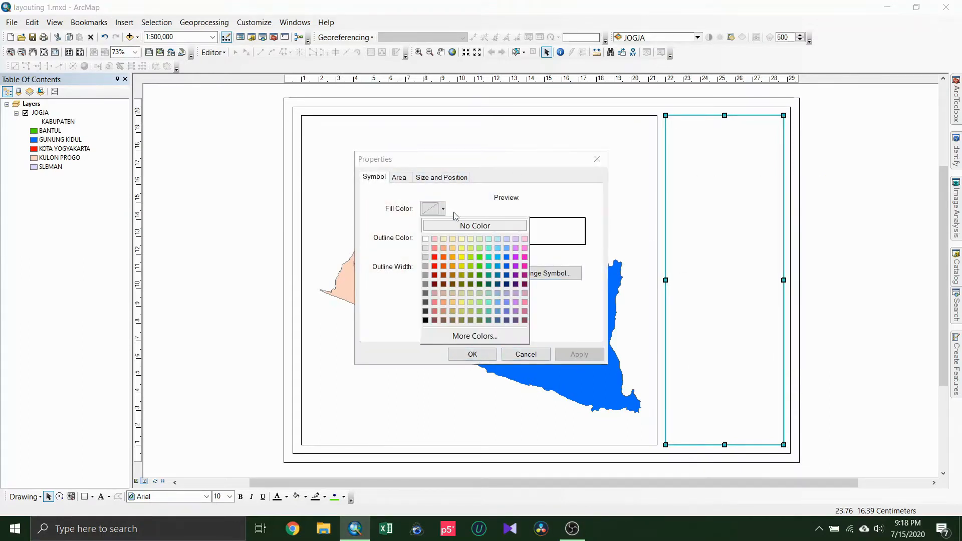
{"action": "left_click", "coordinate": [476, 357]}
{"action": "left_click", "coordinate": [477, 354]}
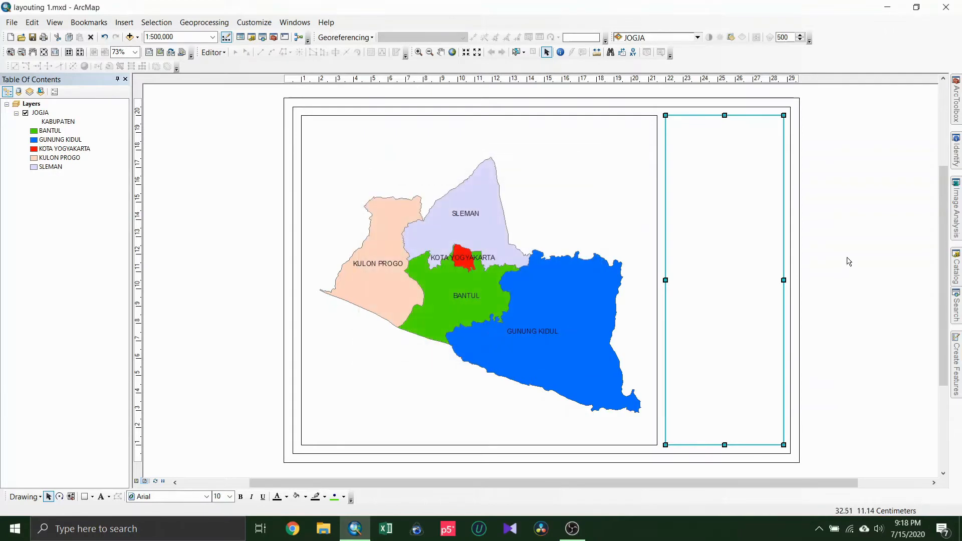
{"action": "left_click", "coordinate": [854, 214]}
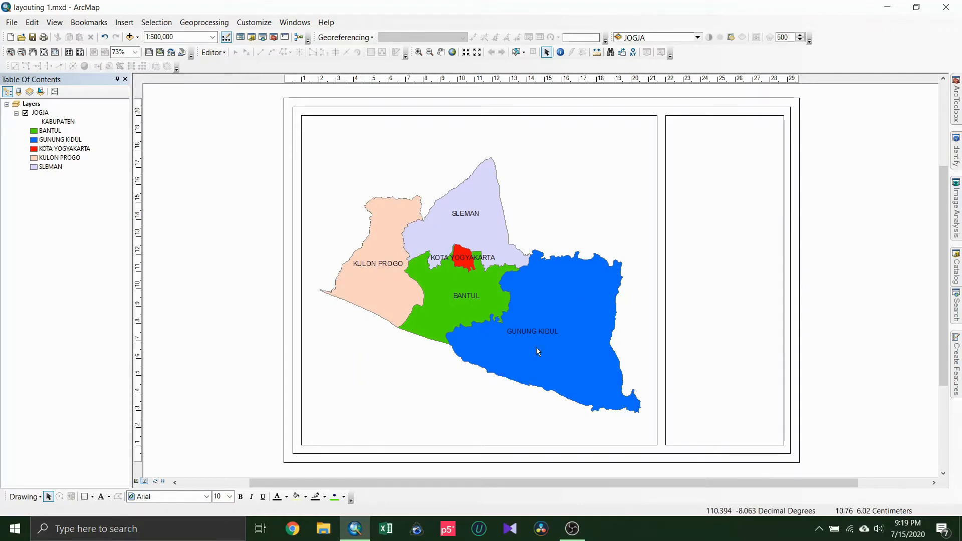
Start a new reference grid of type Graticule for the map's data frame.
{"action": "left_click", "coordinate": [552, 195]}
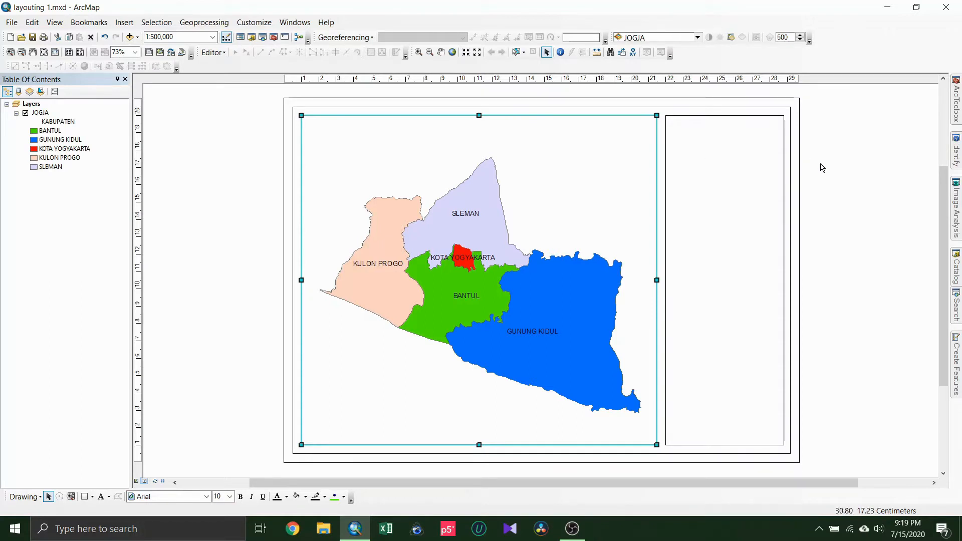
{"action": "right_click", "coordinate": [536, 164]}
{"action": "left_click", "coordinate": [570, 375]}
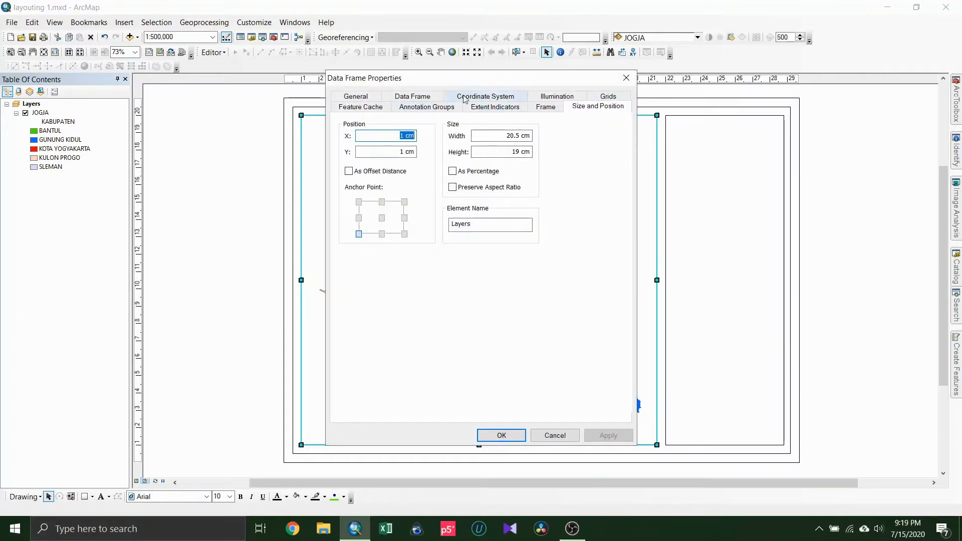
{"action": "left_click", "coordinate": [608, 96]}
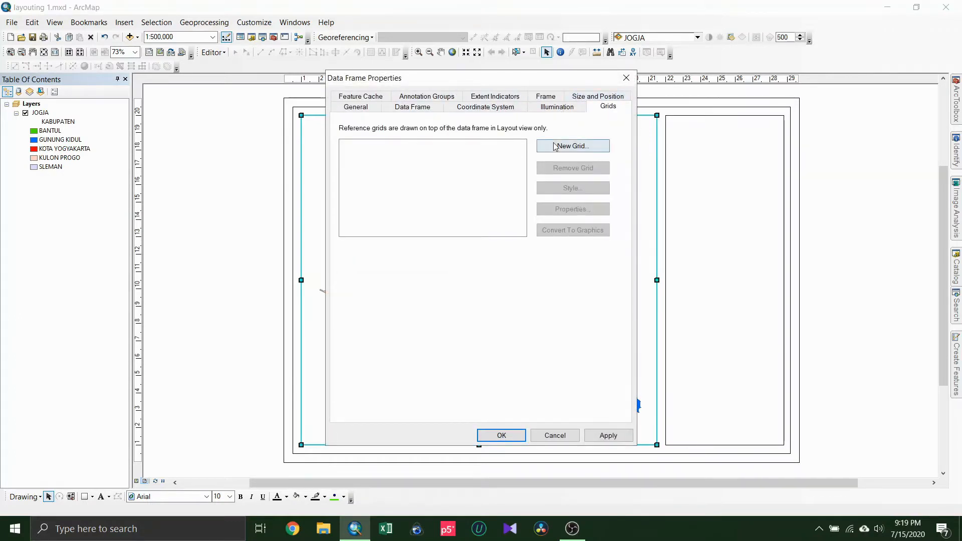
{"action": "left_click", "coordinate": [571, 146]}
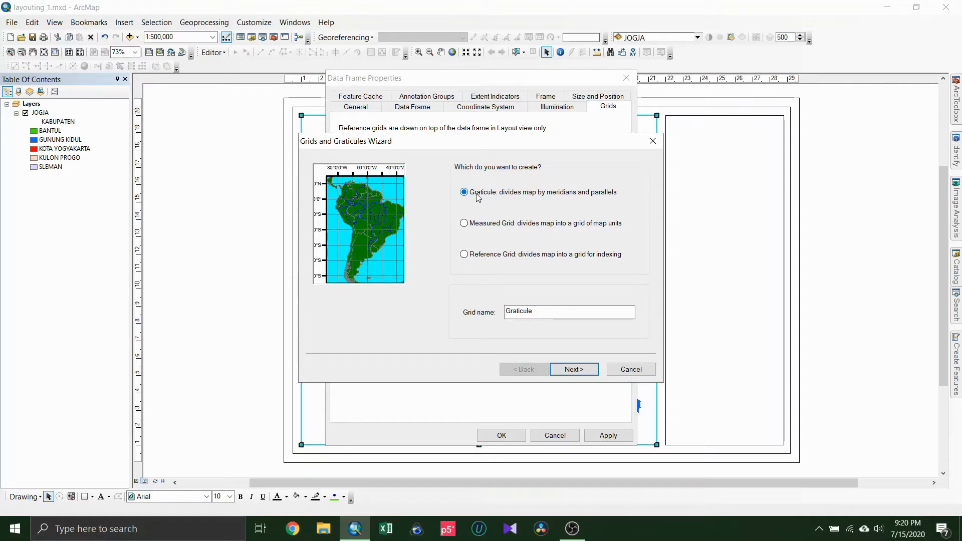
{"action": "left_click", "coordinate": [479, 226]}
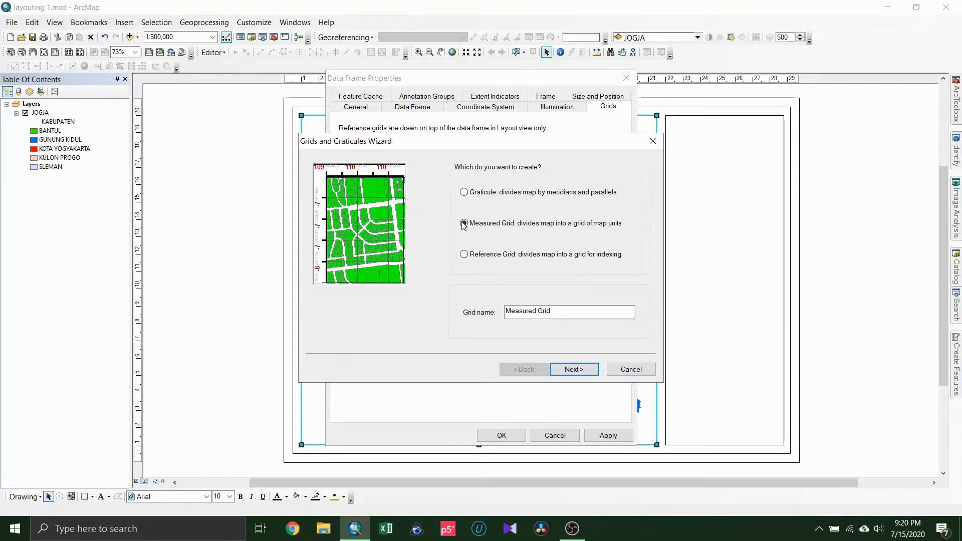
{"action": "left_click", "coordinate": [469, 195]}
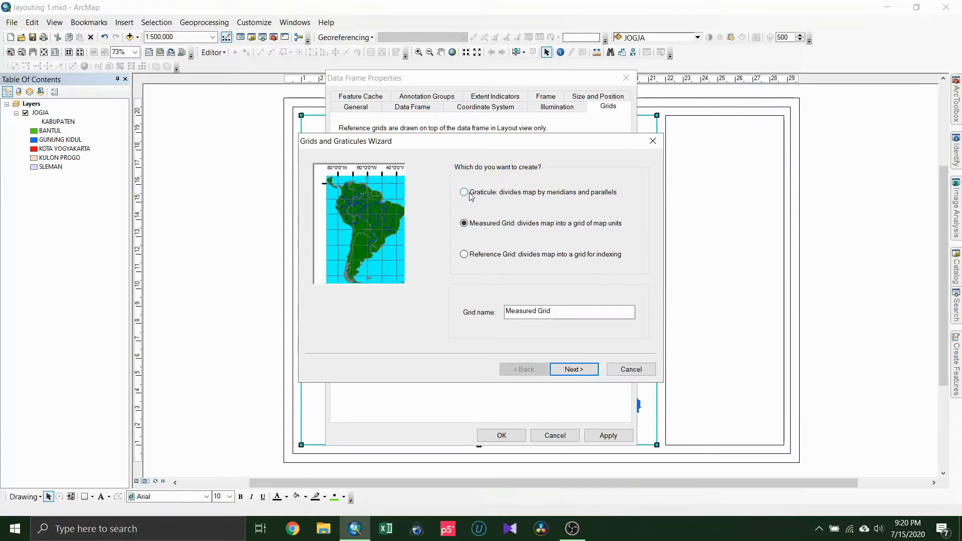
{"action": "left_click", "coordinate": [572, 370]}
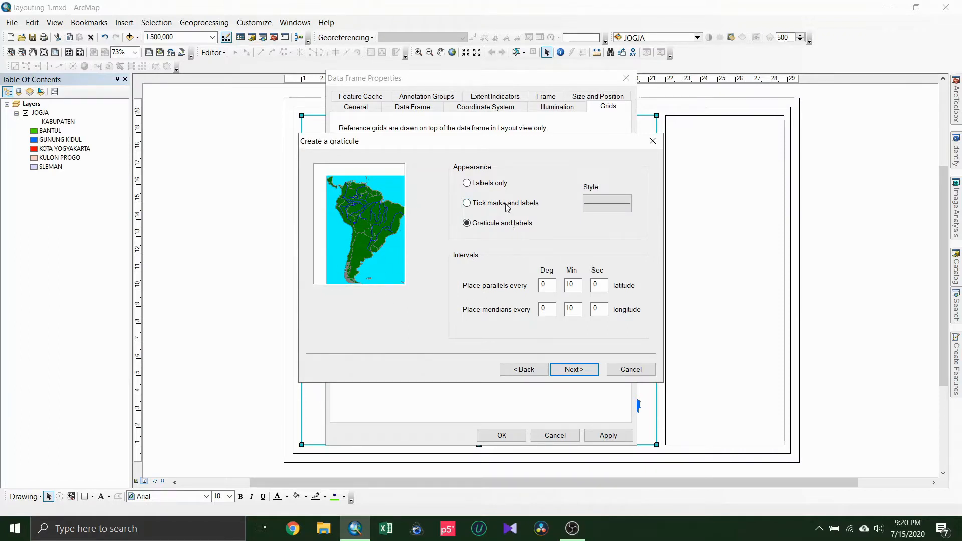
Give the graticule the Tick marks and labels appearance, keep the default axis and label settings, and add it to the data frame.
{"action": "left_click", "coordinate": [485, 185]}
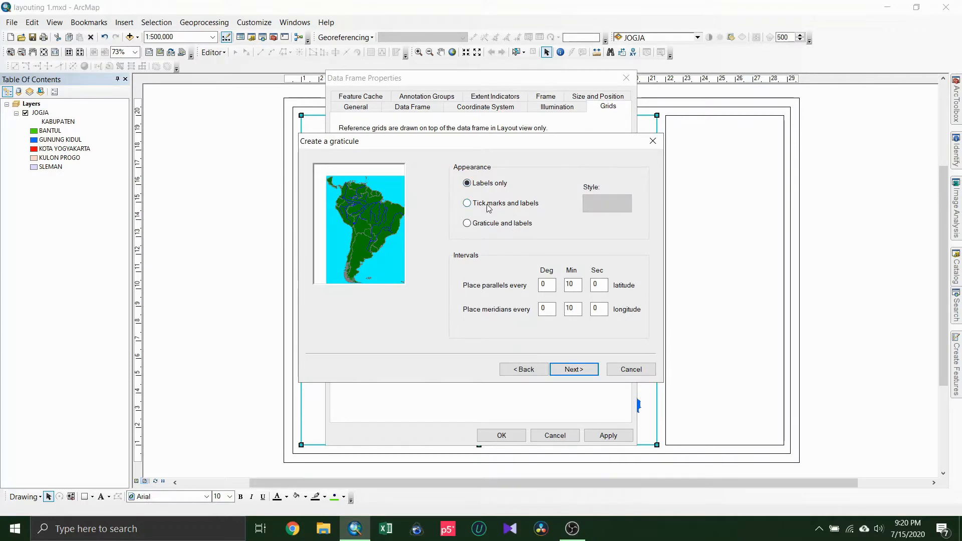
{"action": "left_click", "coordinate": [488, 207]}
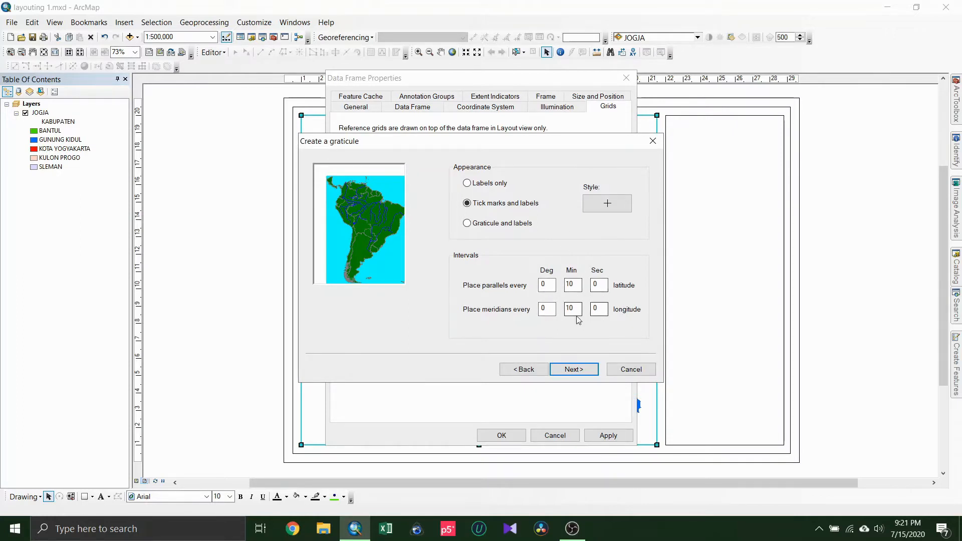
{"action": "left_click", "coordinate": [581, 371]}
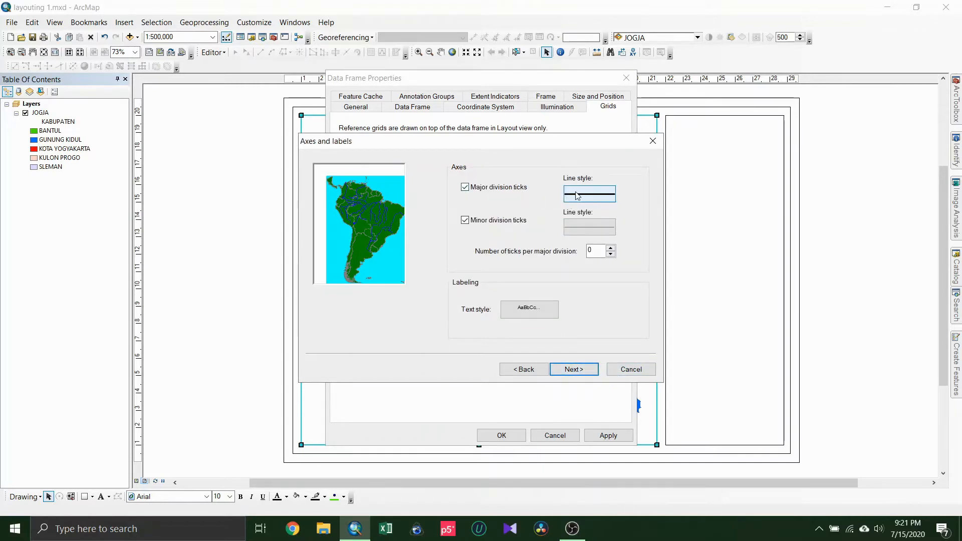
{"action": "left_click", "coordinate": [583, 371]}
{"action": "left_click", "coordinate": [574, 371]}
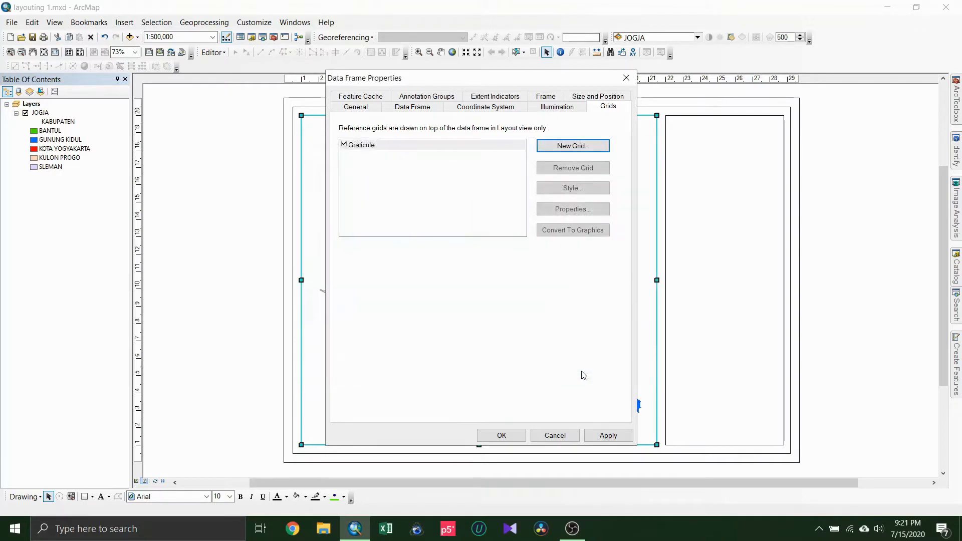
{"action": "left_click", "coordinate": [507, 437]}
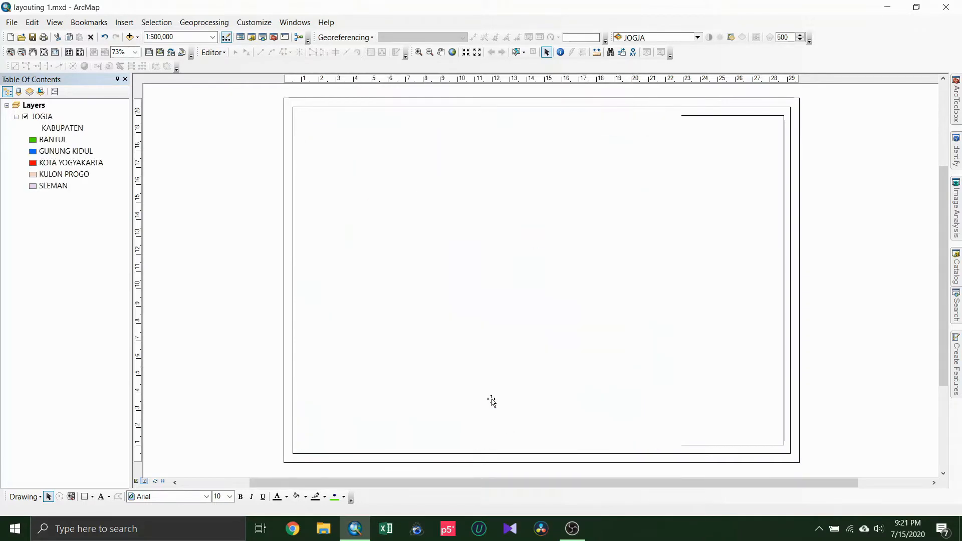
{"action": "left_click", "coordinate": [244, 236]}
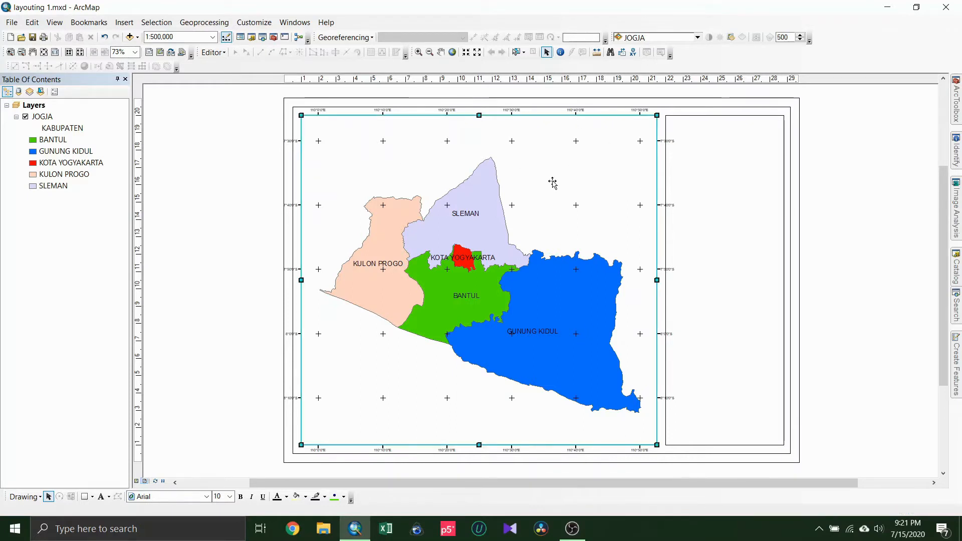
In the existing graticule's properties, turn on vertical orientation for the left and right labels.
{"action": "right_click", "coordinate": [528, 178]}
{"action": "left_click", "coordinate": [564, 394]}
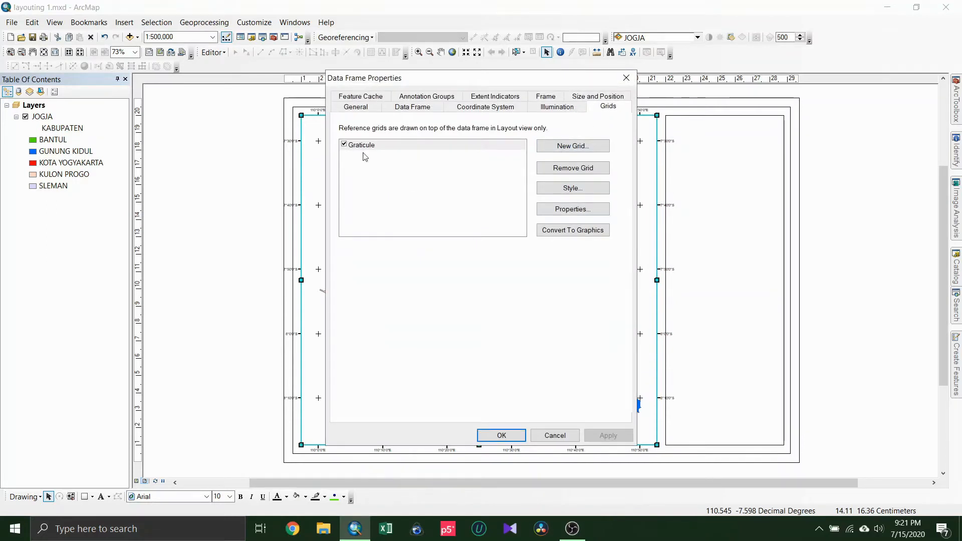
{"action": "left_click", "coordinate": [364, 145]}
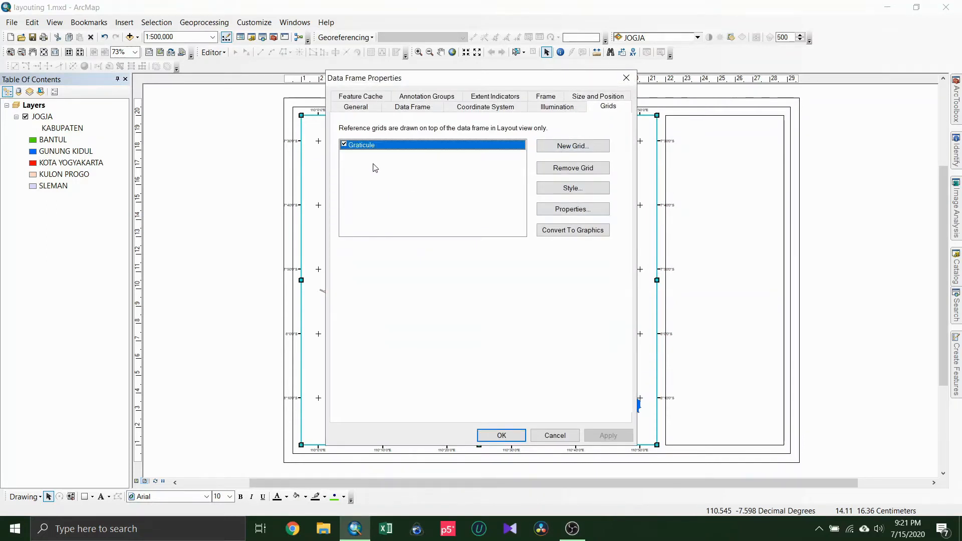
{"action": "double_click", "coordinate": [374, 146]}
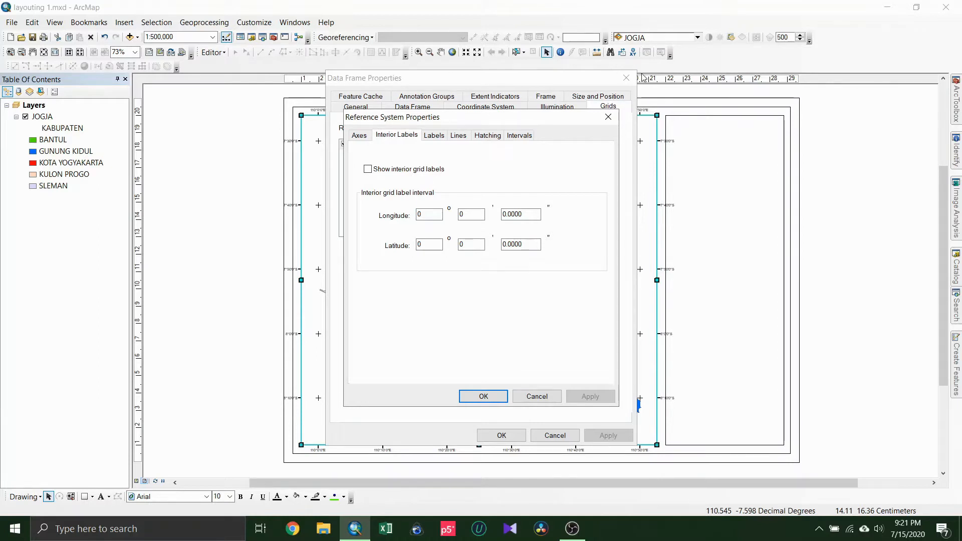
{"action": "left_click", "coordinate": [436, 138]}
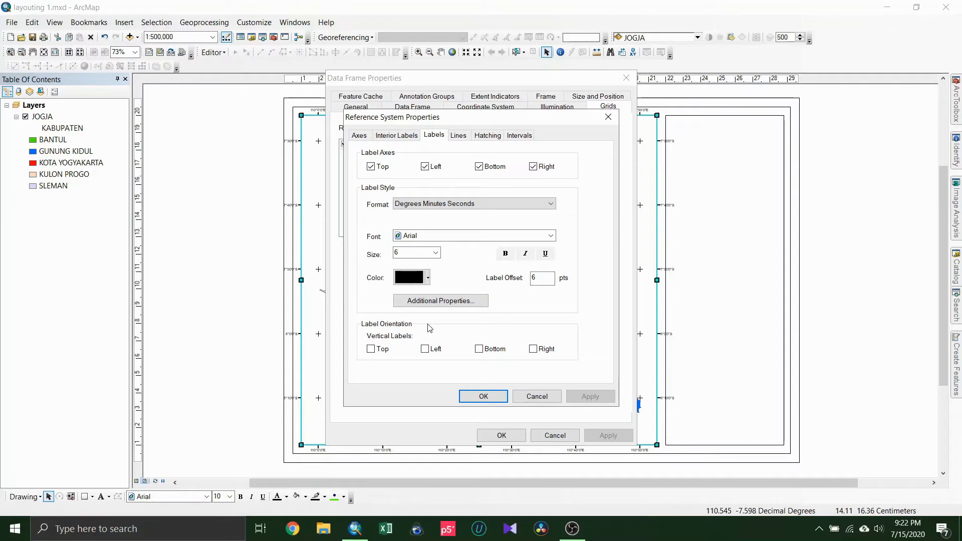
{"action": "left_click", "coordinate": [426, 351]}
Change the graticule's display to Show as a grid of lines.
{"action": "left_click", "coordinate": [459, 136]}
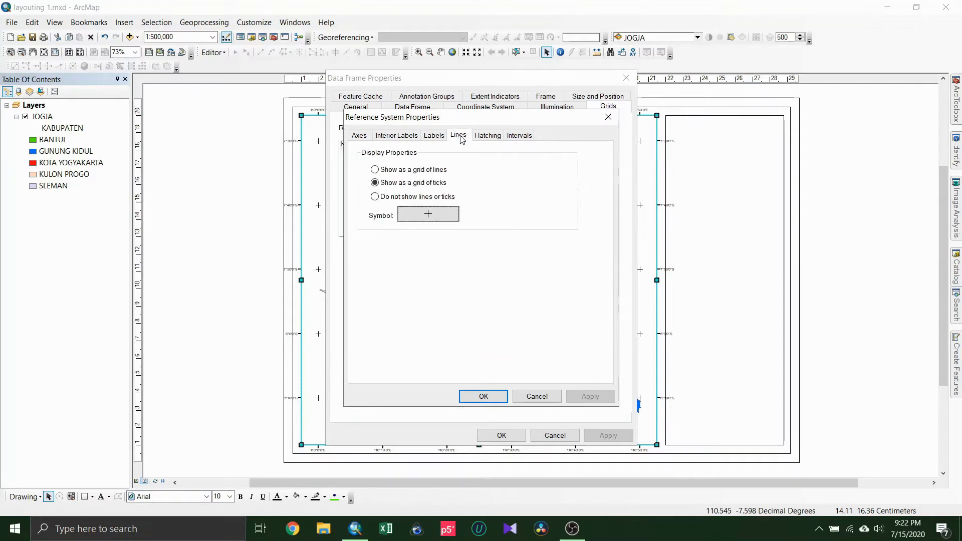
{"action": "left_click", "coordinate": [409, 197]}
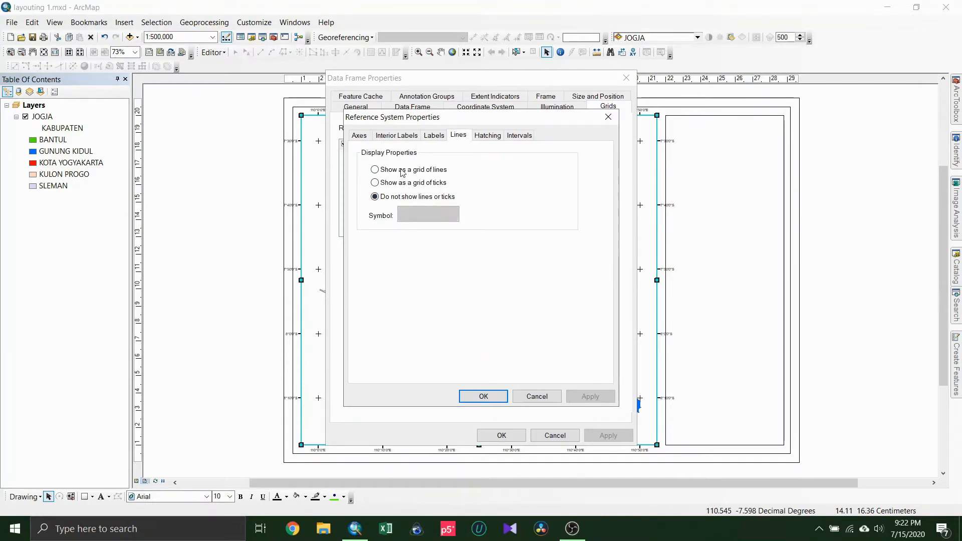
{"action": "left_click", "coordinate": [402, 172]}
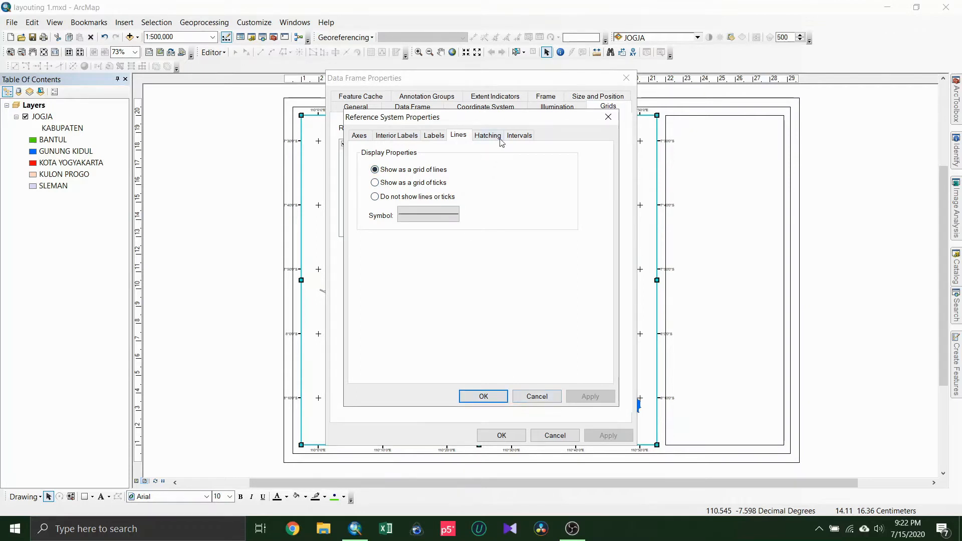
Set the graticule's X Axis and Y Axis intervals to 15 minutes and apply the changes to the map.
{"action": "left_click", "coordinate": [518, 137]}
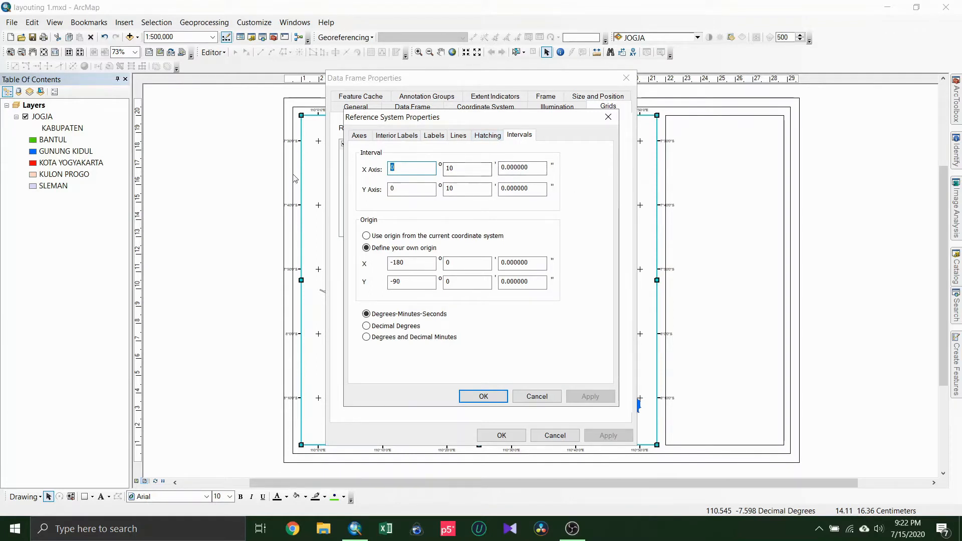
{"action": "double_click", "coordinate": [450, 168]}
{"action": "type", "text": "15"}
{"action": "double_click", "coordinate": [449, 189]}
{"action": "type", "text": "15"}
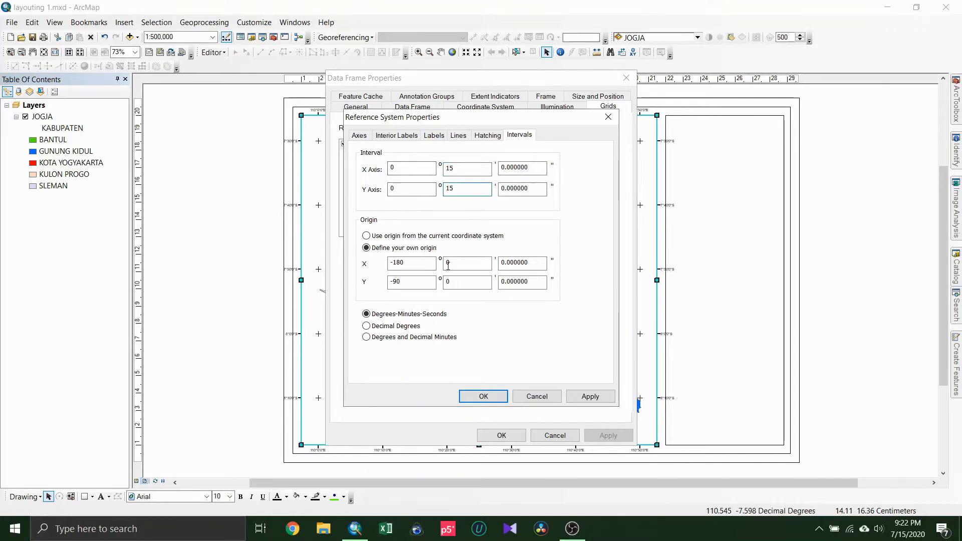
{"action": "left_click", "coordinate": [503, 400]}
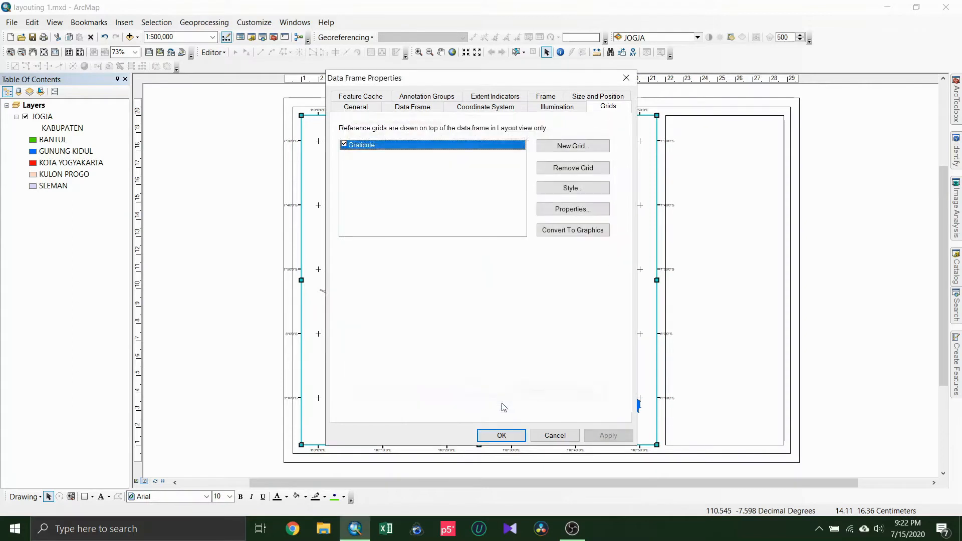
{"action": "left_click", "coordinate": [502, 435]}
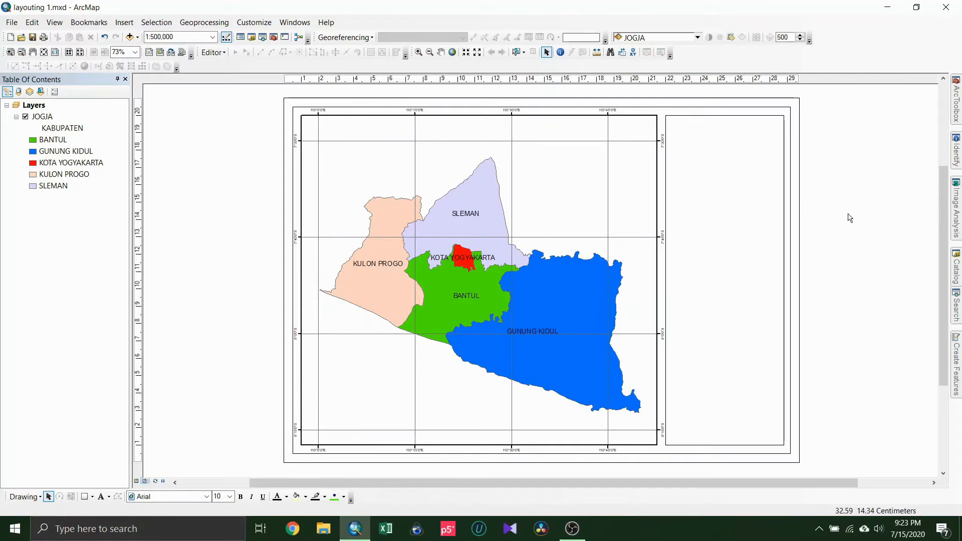
Change the main map data frame's coordinate system to WGS 1984 UTM Zone 49S.
{"action": "right_click", "coordinate": [825, 206]}
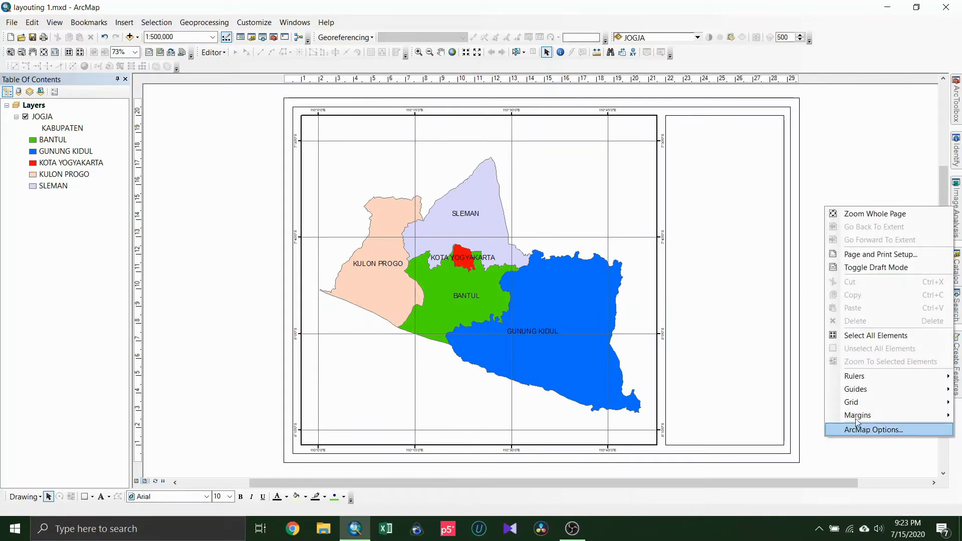
{"action": "left_click", "coordinate": [802, 272]}
{"action": "right_click", "coordinate": [571, 222]}
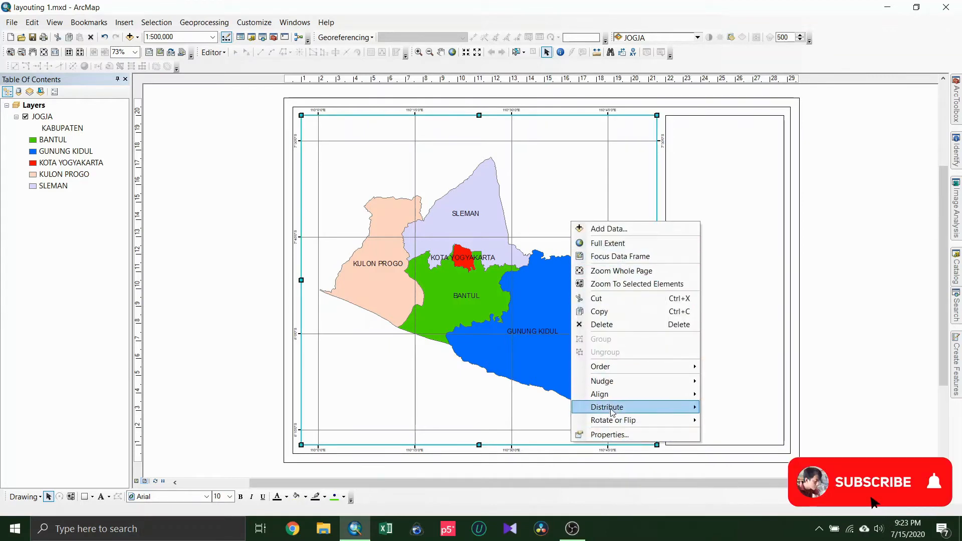
{"action": "left_click", "coordinate": [610, 434]}
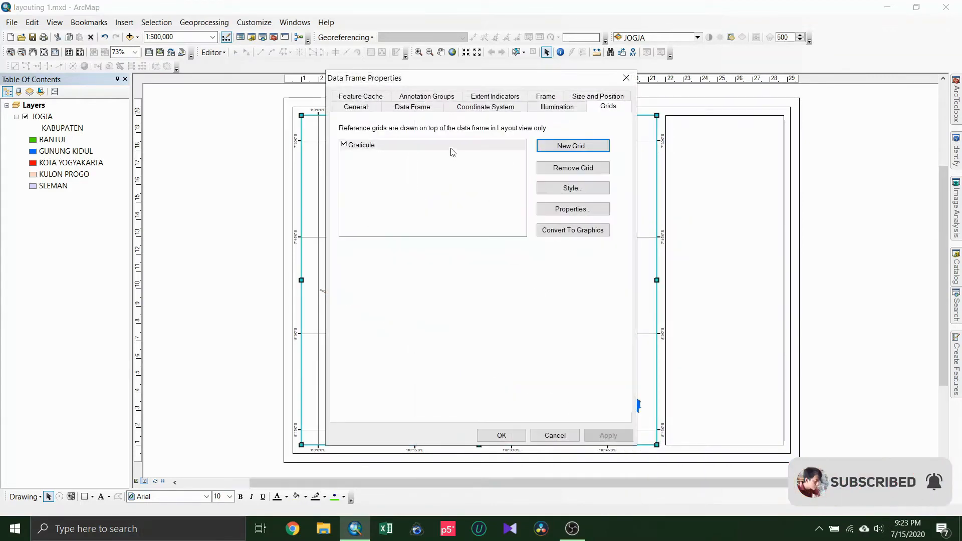
{"action": "left_click", "coordinate": [429, 107]}
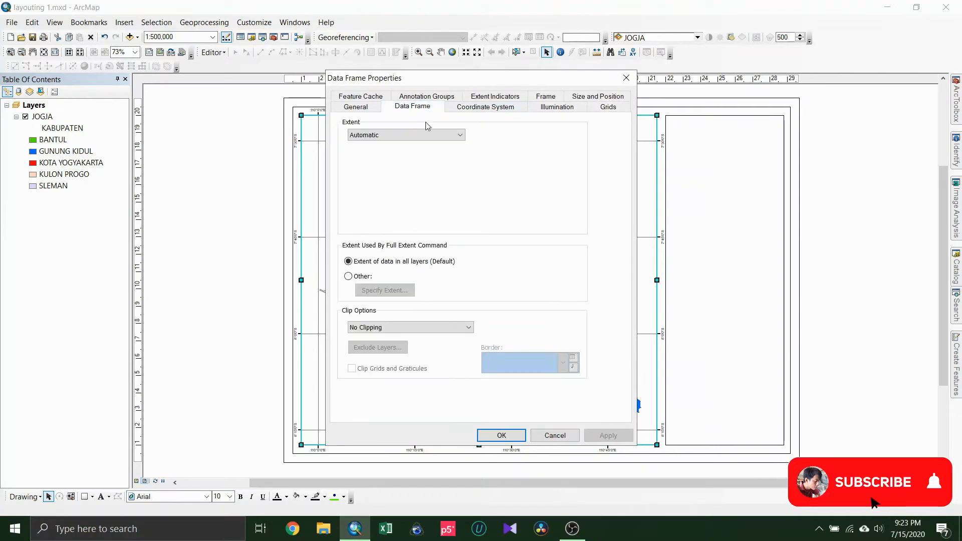
{"action": "left_click", "coordinate": [480, 107]}
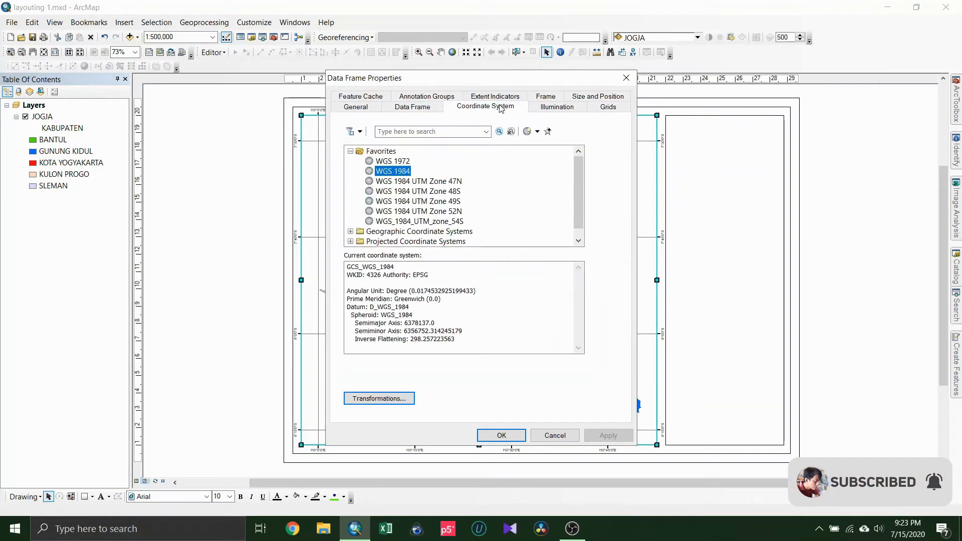
{"action": "left_click", "coordinate": [454, 203]}
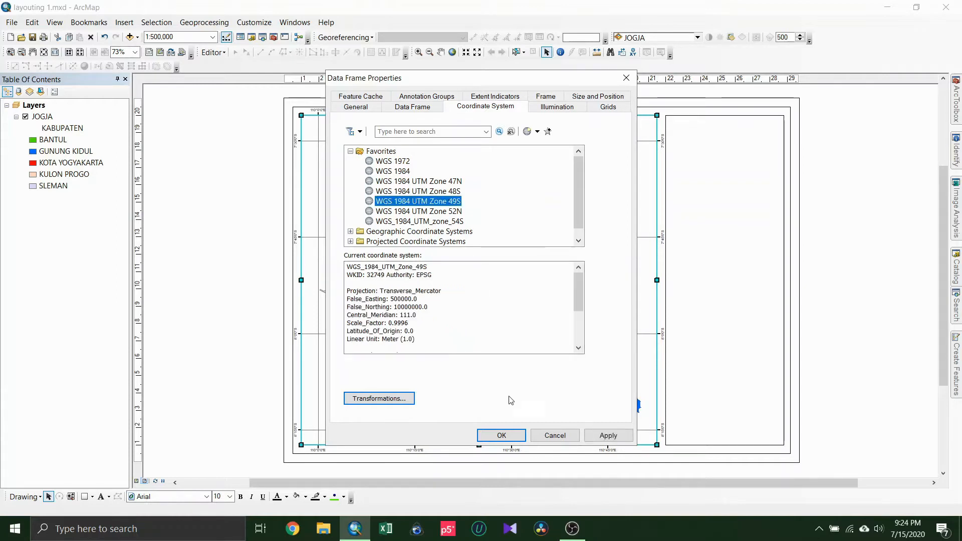
{"action": "left_click", "coordinate": [516, 437]}
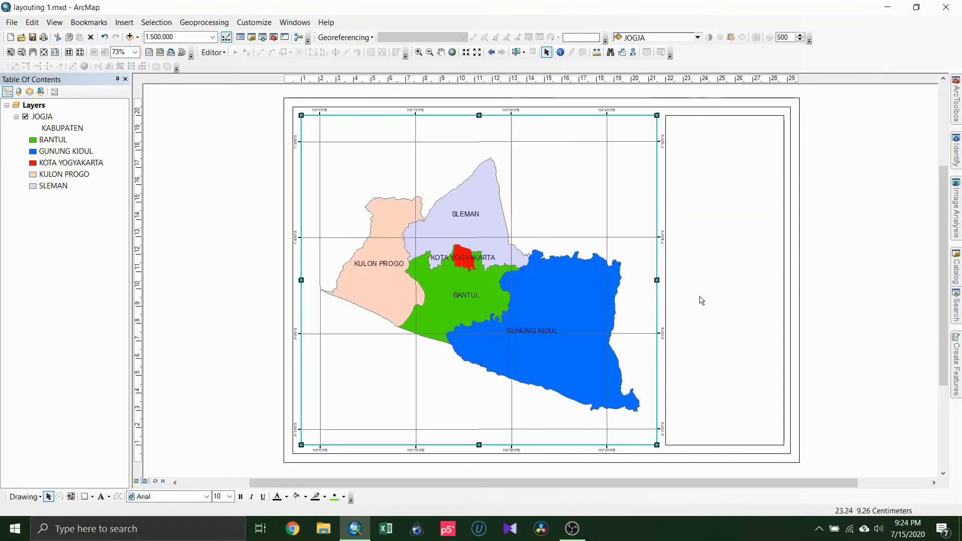
In the data frame's grid list, turn off the existing Graticule.
{"action": "right_click", "coordinate": [526, 200]}
{"action": "left_click", "coordinate": [562, 419]}
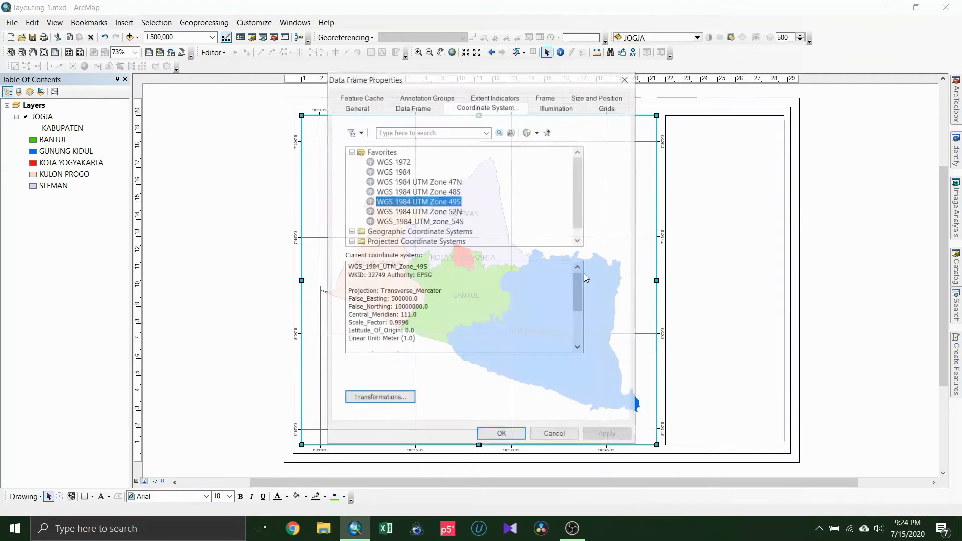
{"action": "left_click", "coordinate": [609, 107]}
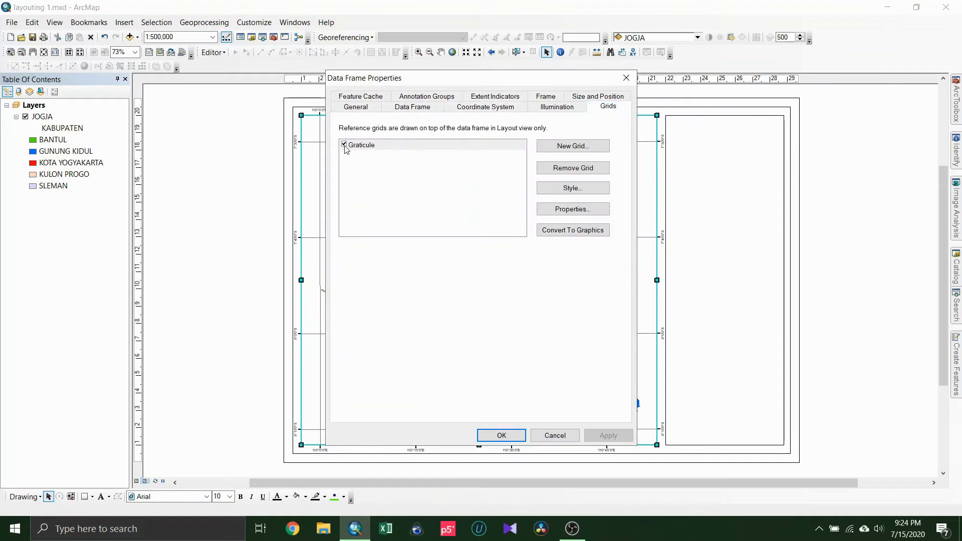
{"action": "left_click", "coordinate": [344, 145]}
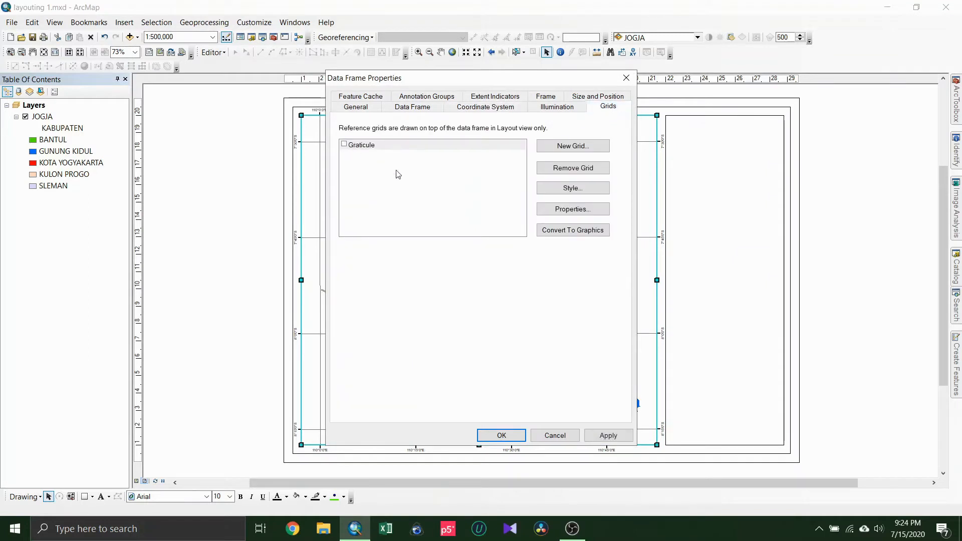
Start a new Measured Grid for the data frame and give it the Labels only appearance.
{"action": "left_click", "coordinate": [573, 147]}
{"action": "left_click", "coordinate": [485, 225]}
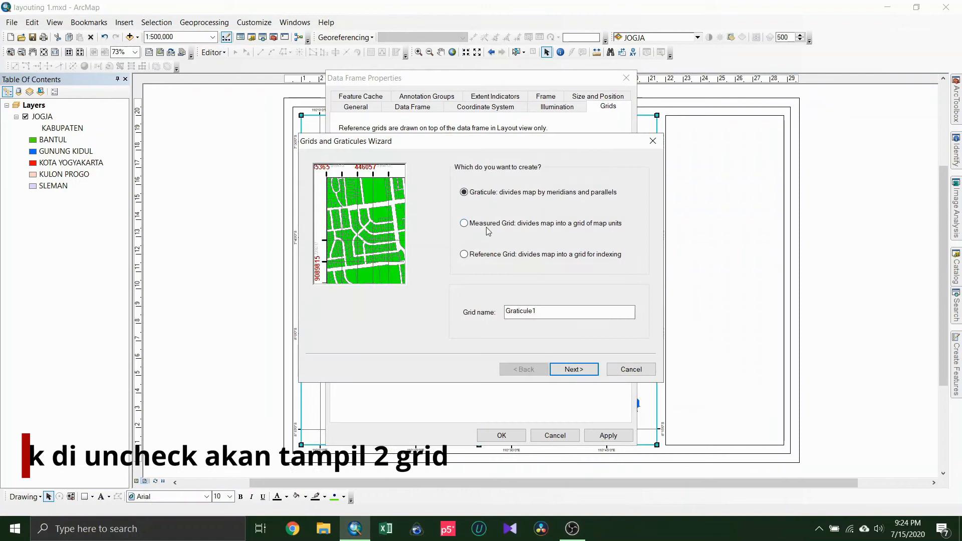
{"action": "left_click", "coordinate": [579, 373]}
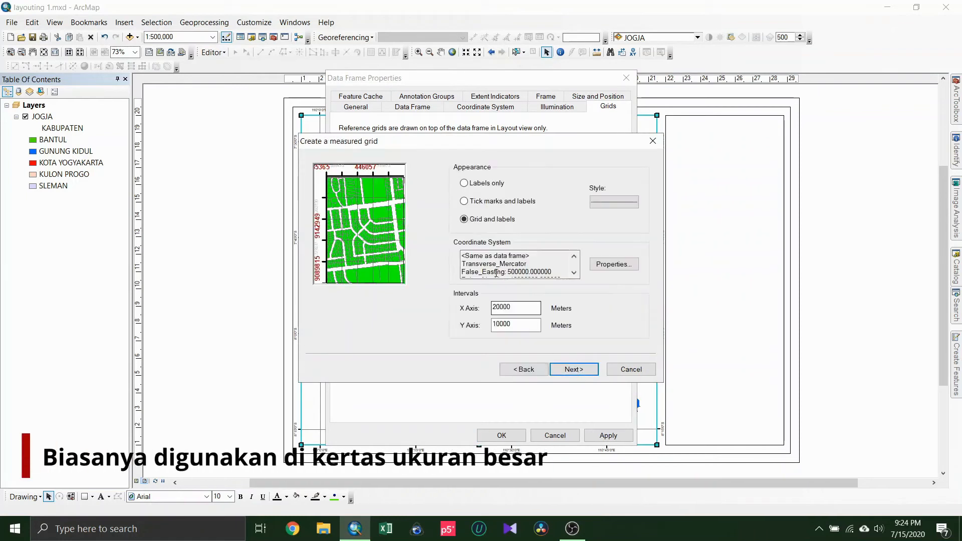
{"action": "left_click", "coordinate": [498, 203]}
{"action": "left_click", "coordinate": [468, 184]}
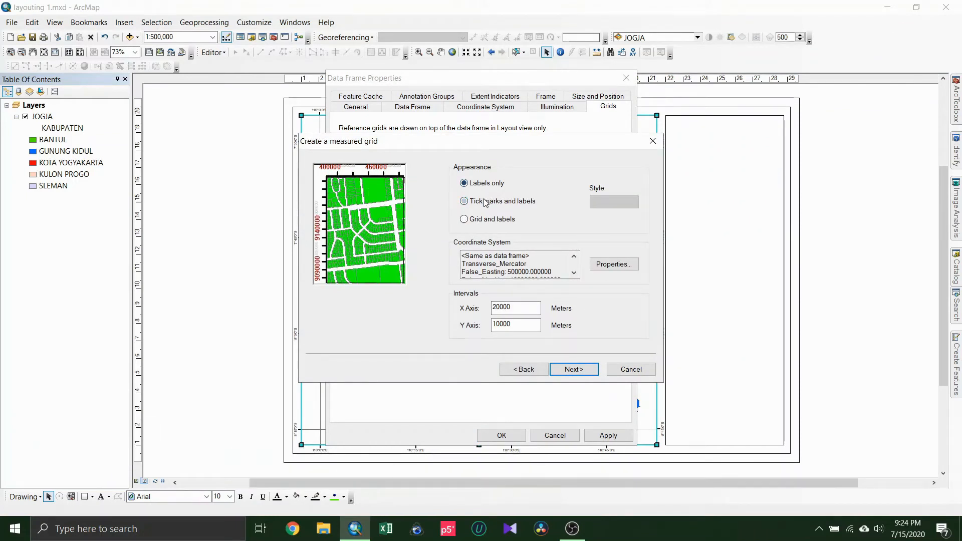
{"action": "left_click", "coordinate": [485, 202]}
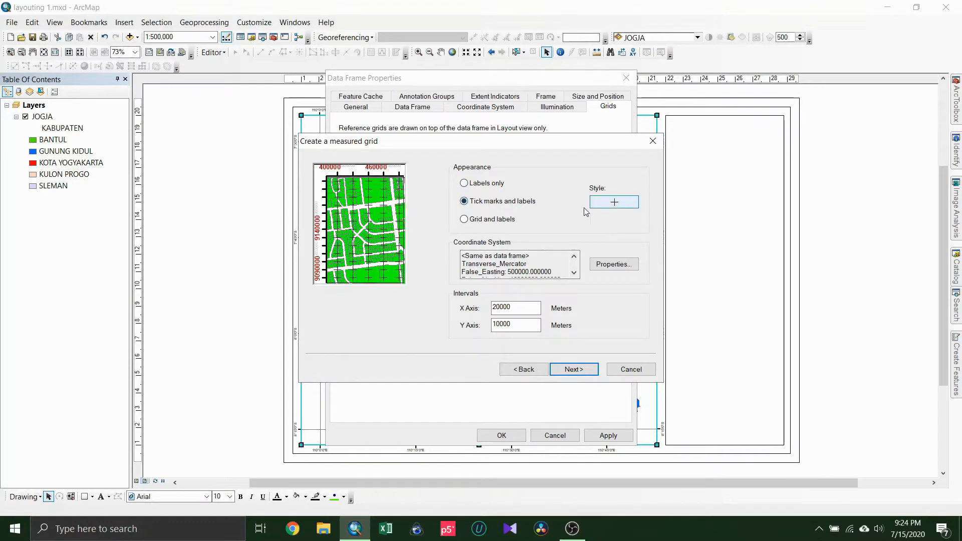
{"action": "left_click", "coordinate": [487, 184]}
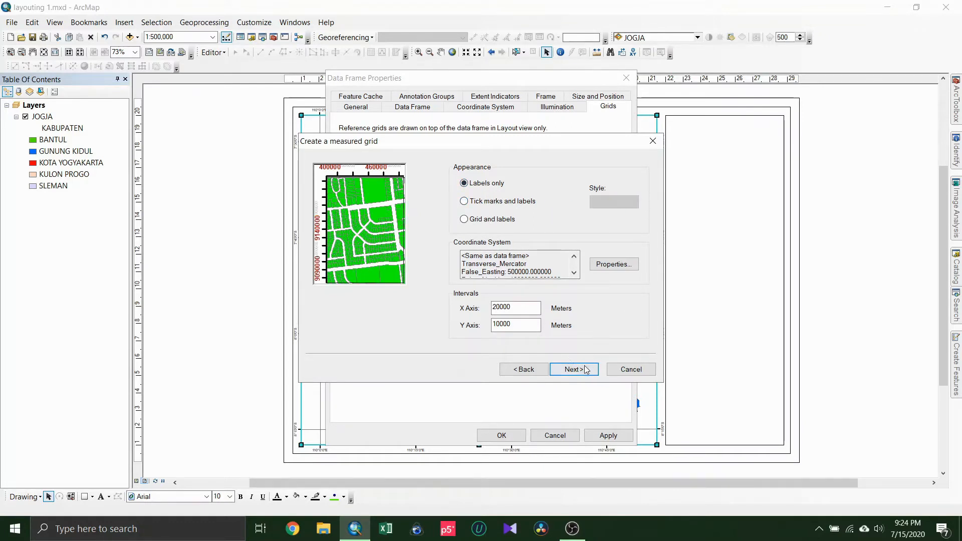
Finish the measured grid with 20000 m X Axis and 10000 m Y Axis intervals and default axis settings, adding it to the map.
{"action": "left_click", "coordinate": [519, 306]}
{"action": "left_click", "coordinate": [574, 371]}
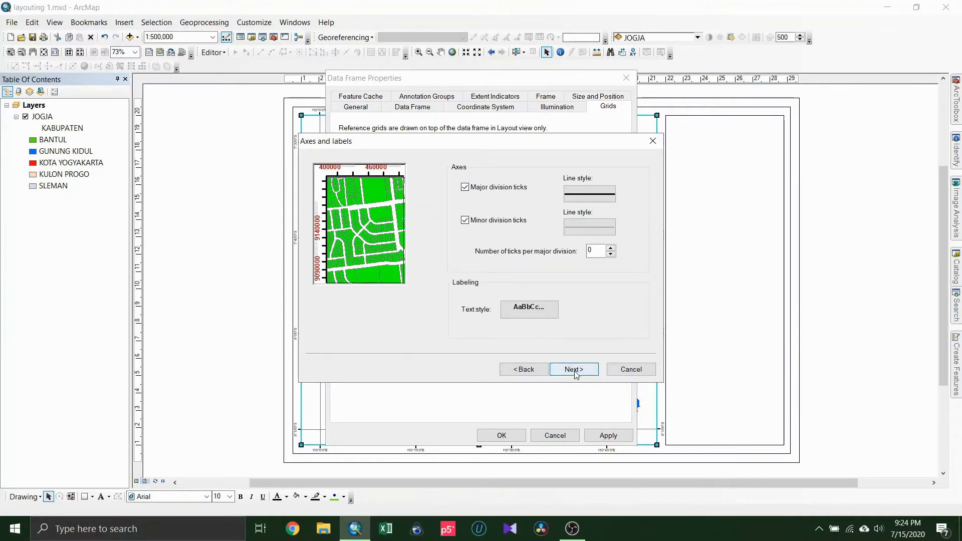
{"action": "left_click", "coordinate": [574, 370]}
{"action": "left_click", "coordinate": [574, 370]}
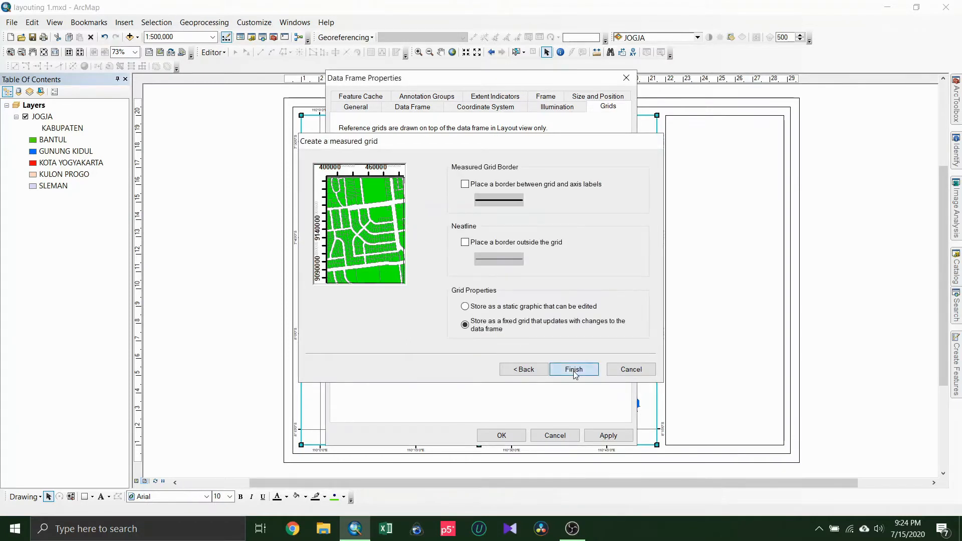
{"action": "left_click", "coordinate": [503, 435]}
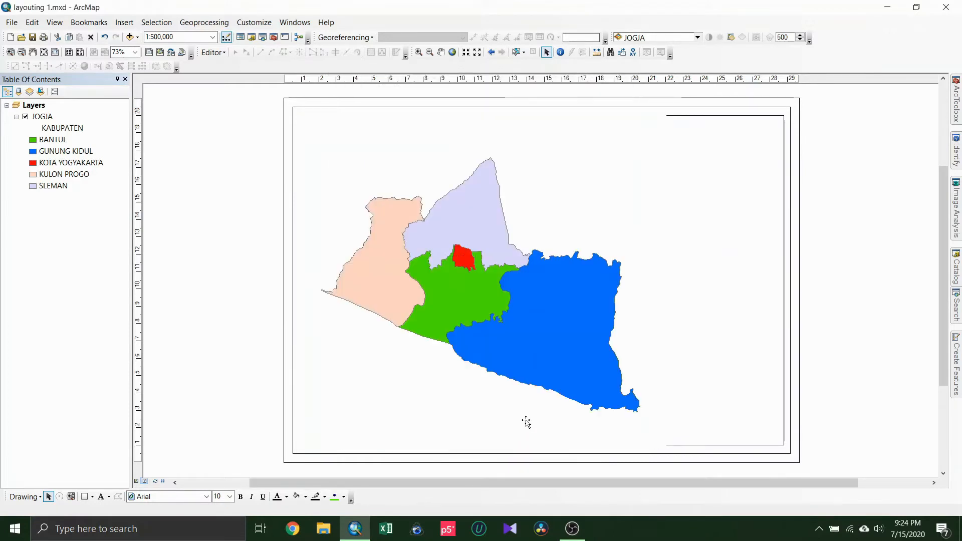
{"action": "left_click", "coordinate": [851, 232]}
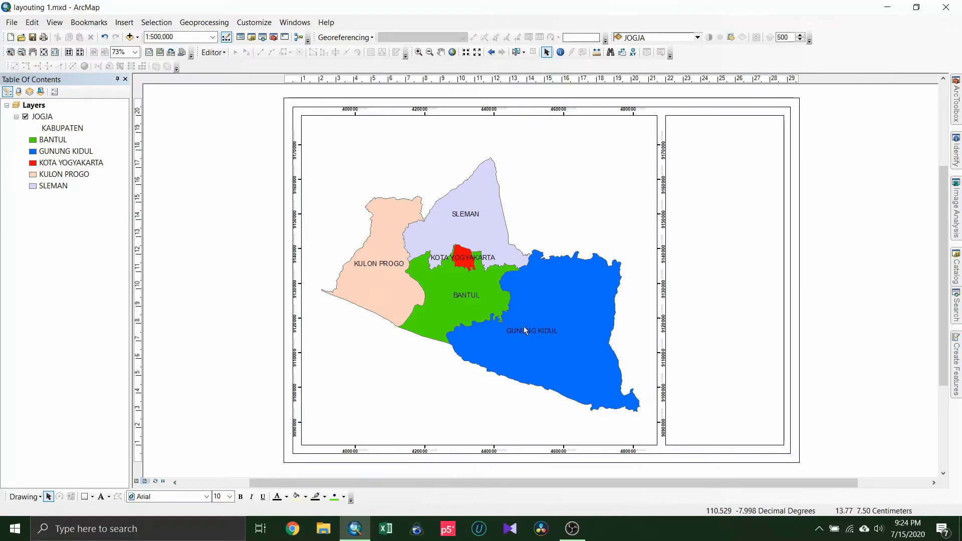
In the Measured Grid's properties, set the Y Axis interval to 20000 meters.
{"action": "right_click", "coordinate": [471, 228]}
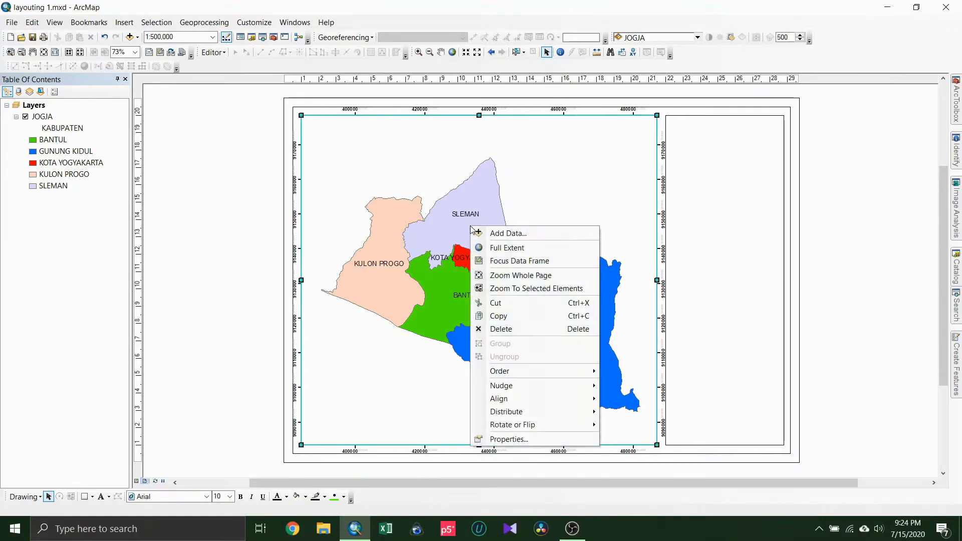
{"action": "left_click", "coordinate": [513, 439]}
{"action": "double_click", "coordinate": [370, 156]}
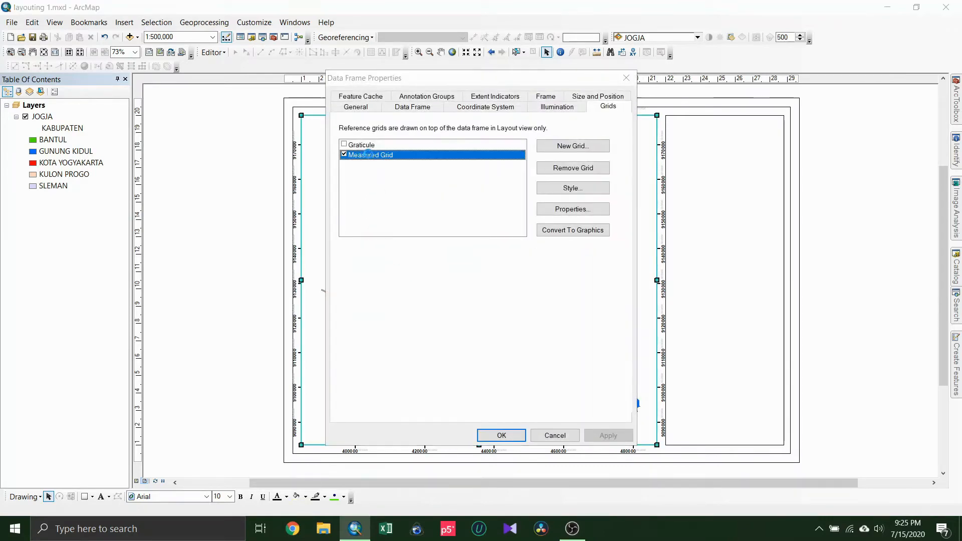
{"action": "left_click_drag", "start_coordinate": [513, 118], "coordinate": [585, 115]}
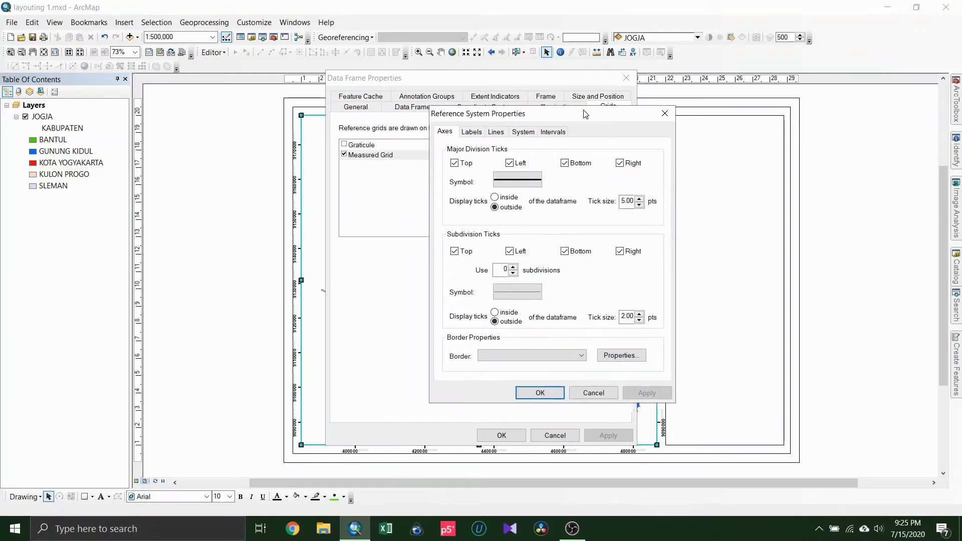
{"action": "left_click", "coordinate": [553, 132]}
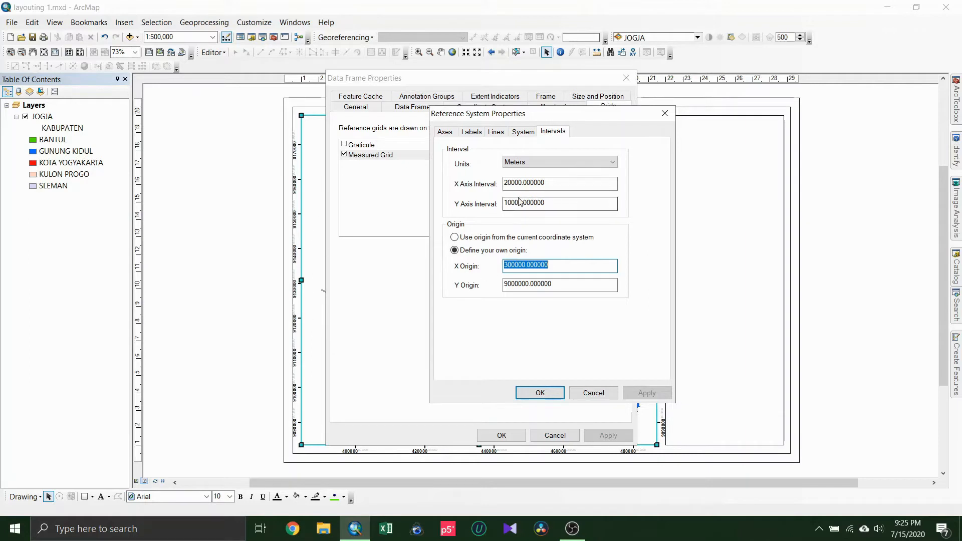
{"action": "left_click_drag", "start_coordinate": [508, 204], "coordinate": [493, 211]}
{"action": "type", "text": "2"}
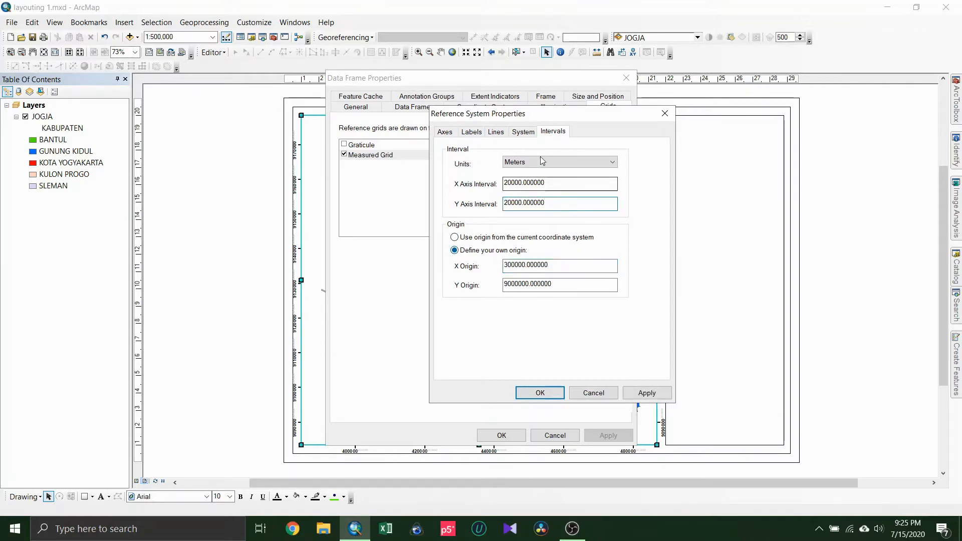
Change the measured grid's display to Show as a grid of lines.
{"action": "left_click", "coordinate": [522, 132]}
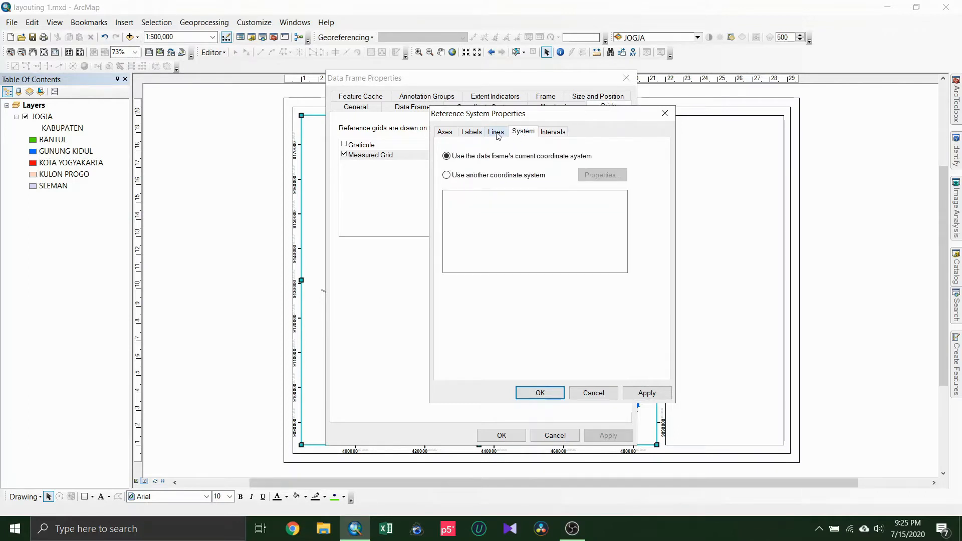
{"action": "left_click", "coordinate": [496, 132]}
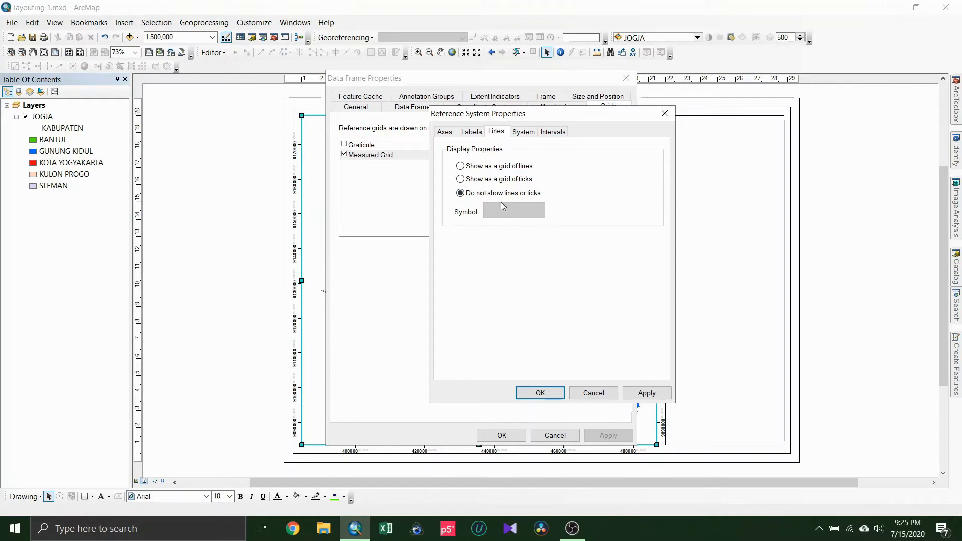
{"action": "left_click", "coordinate": [510, 168]}
Set the measured grid's Label Offset to 3 pts.
{"action": "left_click", "coordinate": [472, 133]}
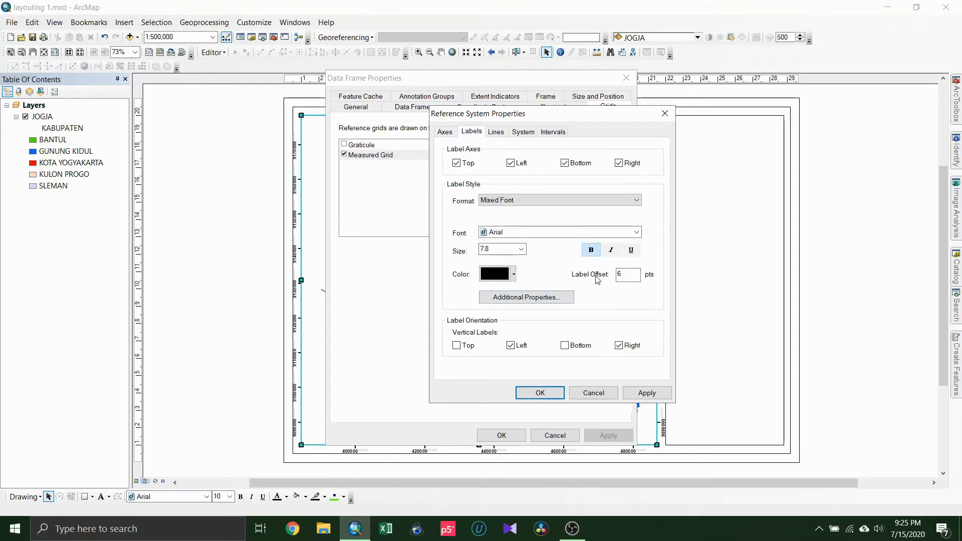
{"action": "left_click", "coordinate": [622, 277]}
{"action": "double_click", "coordinate": [621, 275]}
{"action": "type", "text": "4"}
Change the number of decimal places in the number format of the measured grid's Mixed Font labels.
{"action": "left_click", "coordinate": [547, 298]}
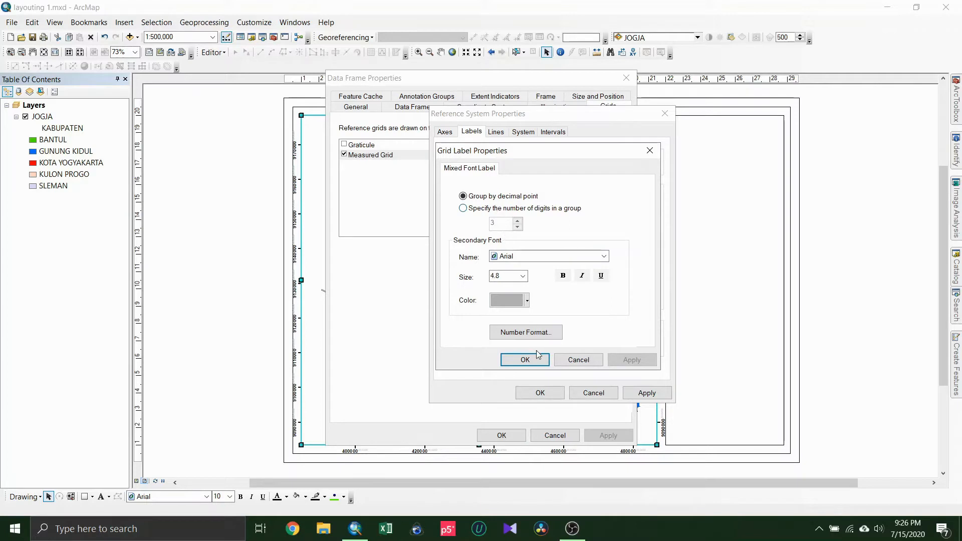
{"action": "left_click", "coordinate": [535, 332]}
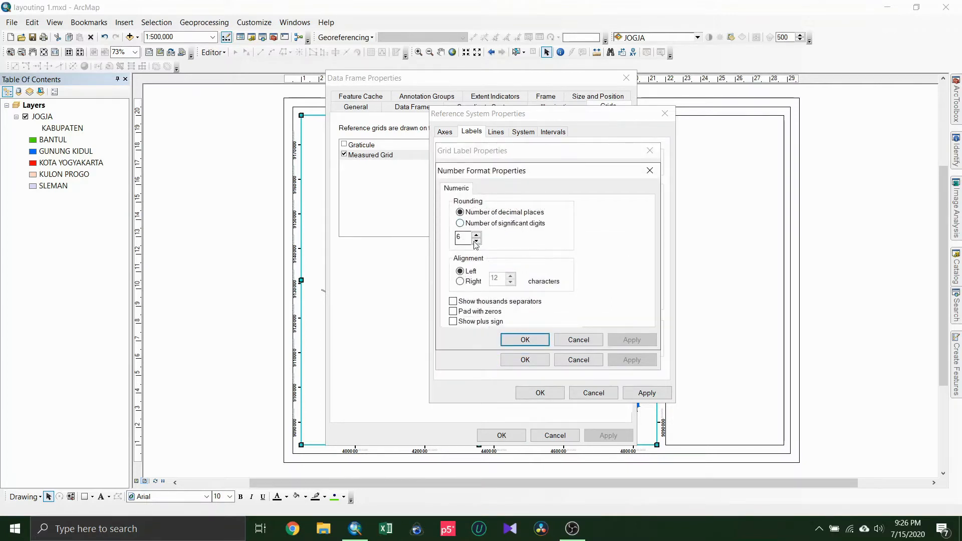
{"action": "left_click_drag", "start_coordinate": [466, 238], "coordinate": [435, 235]}
{"action": "left_click", "coordinate": [525, 341]}
{"action": "left_click", "coordinate": [525, 359]}
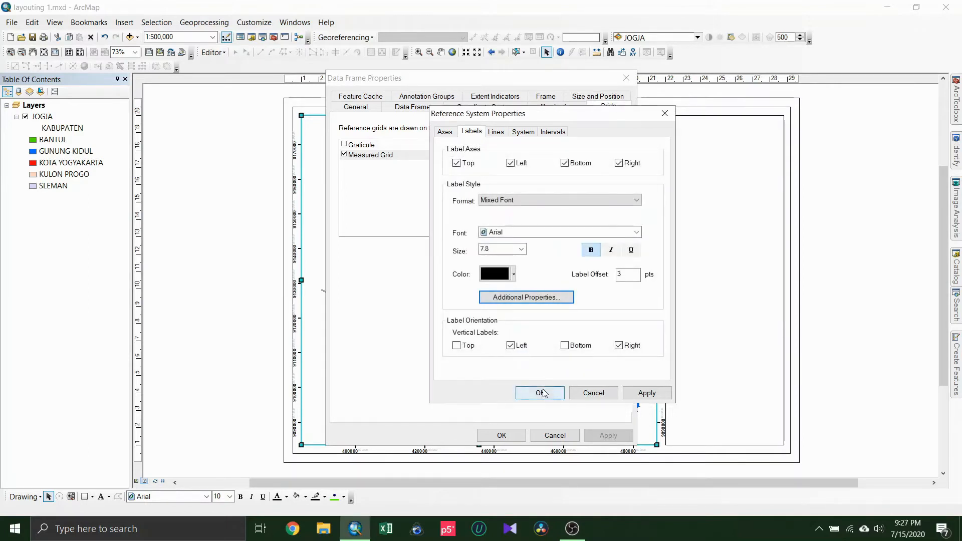
Check the measured grid's axes and label settings, and apply the grid changes to the map.
{"action": "left_click", "coordinate": [445, 134]}
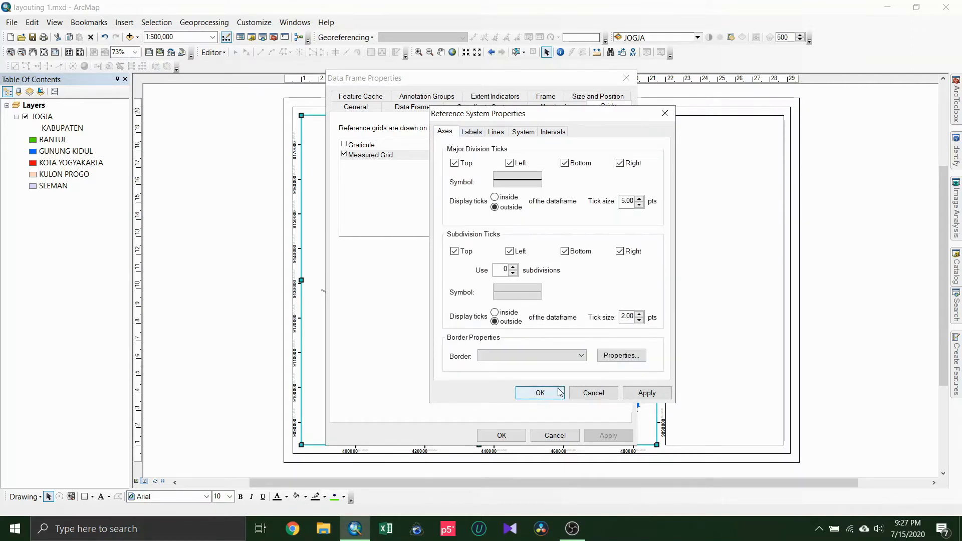
{"action": "left_click", "coordinate": [473, 133]}
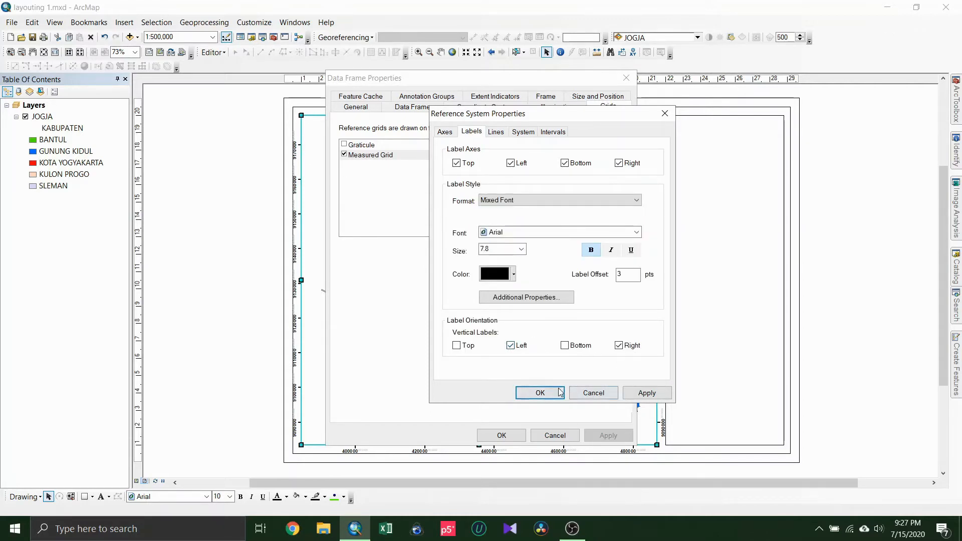
{"action": "left_click", "coordinate": [648, 393]}
{"action": "left_click", "coordinate": [546, 394]}
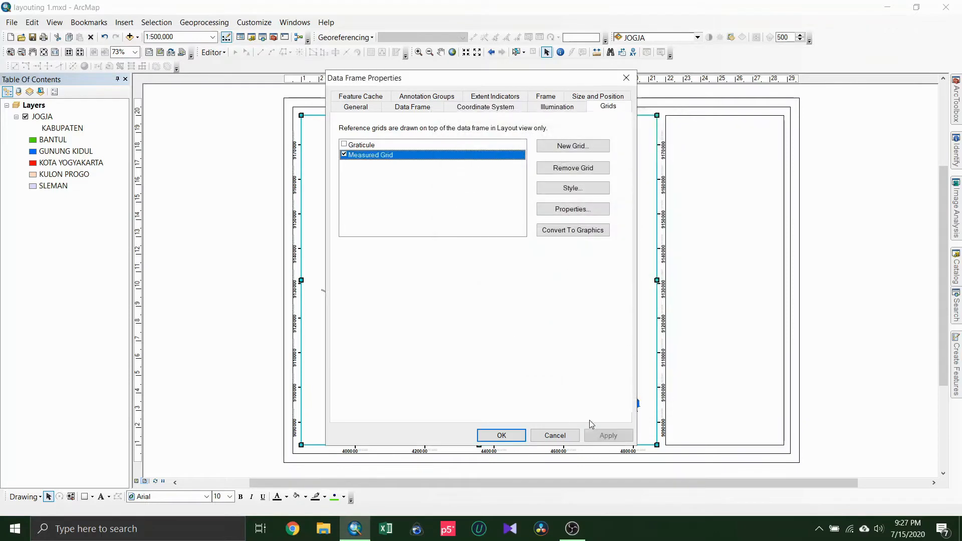
{"action": "left_click", "coordinate": [601, 435]}
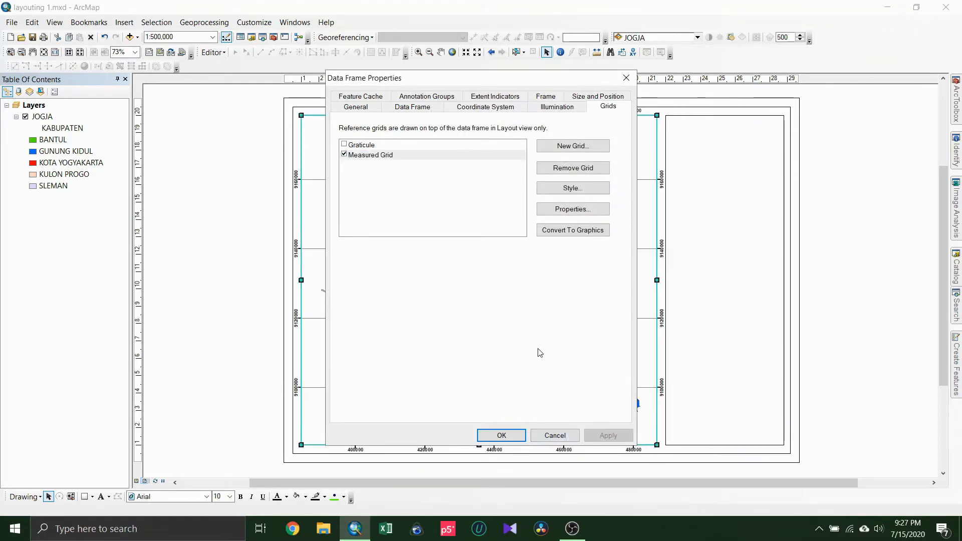
{"action": "left_click", "coordinate": [501, 435]}
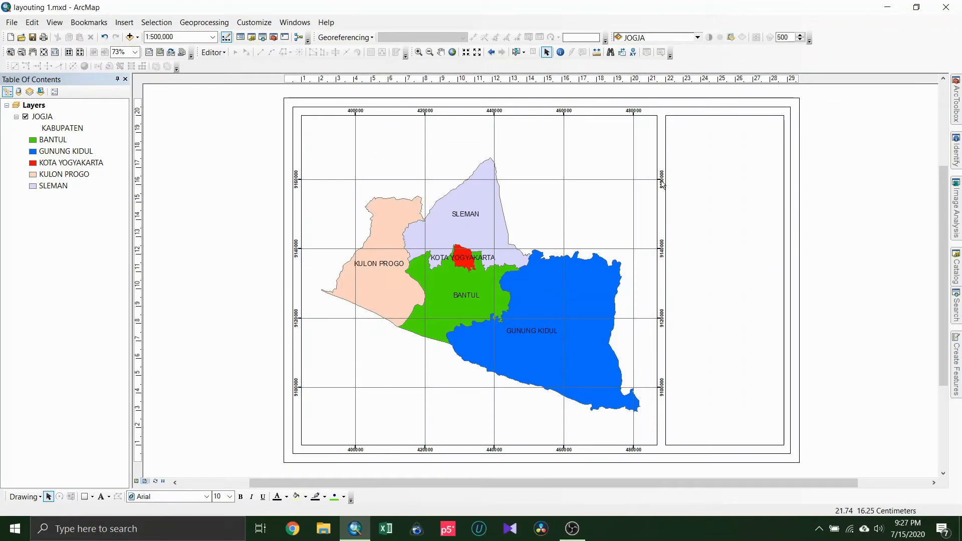
Set the tick size of the measured grid's major division ticks to 3 pts, and check the shortened ticks beside the coordinate labels.
{"action": "scroll", "coordinate": [662, 185], "scroll_direction": "up", "scroll_amount": 6}
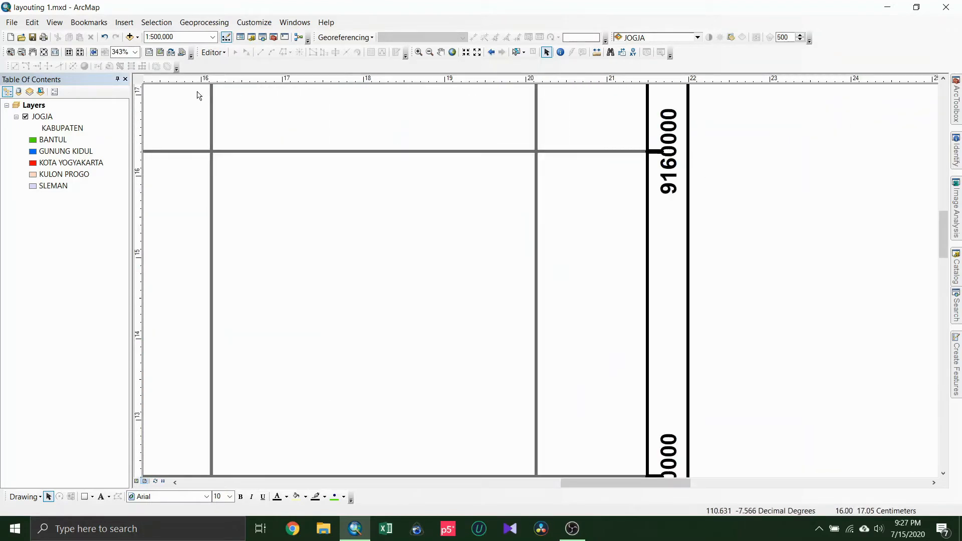
{"action": "left_click", "coordinate": [44, 52]}
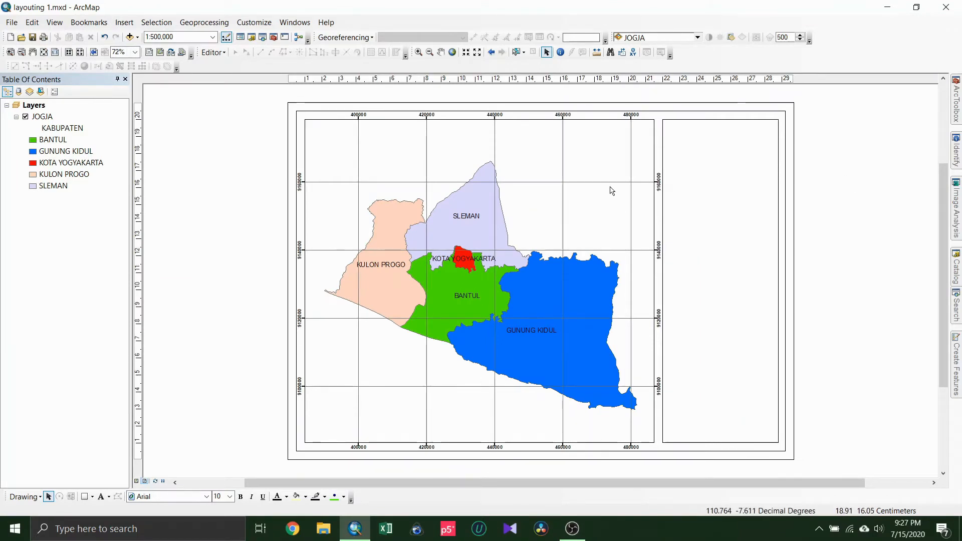
{"action": "left_click", "coordinate": [580, 210]}
{"action": "right_click", "coordinate": [580, 207]}
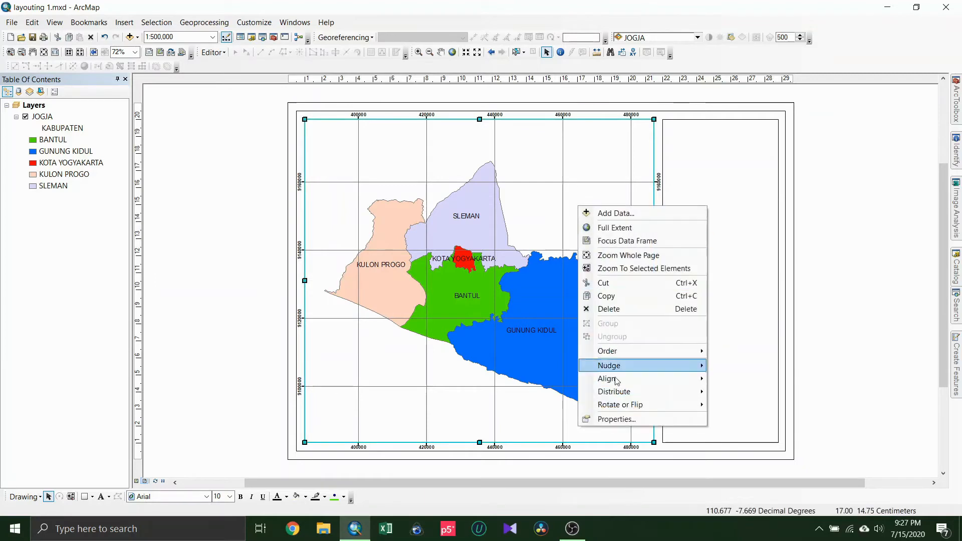
{"action": "left_click", "coordinate": [623, 415]}
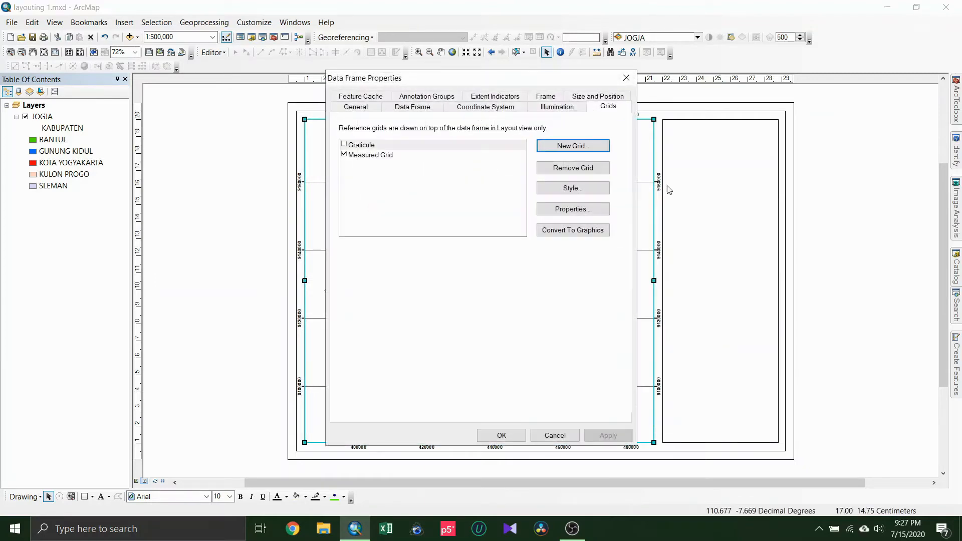
{"action": "double_click", "coordinate": [361, 155]}
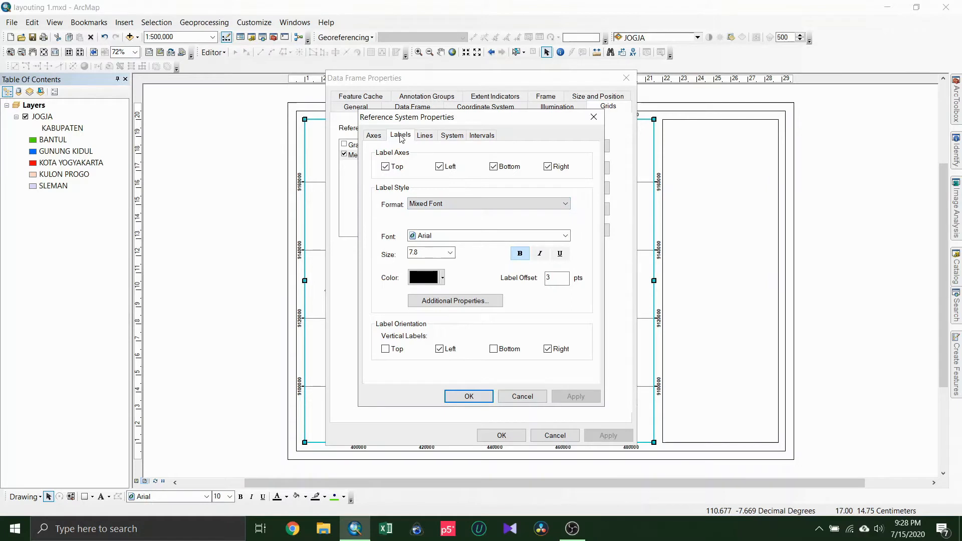
{"action": "left_click", "coordinate": [378, 136]}
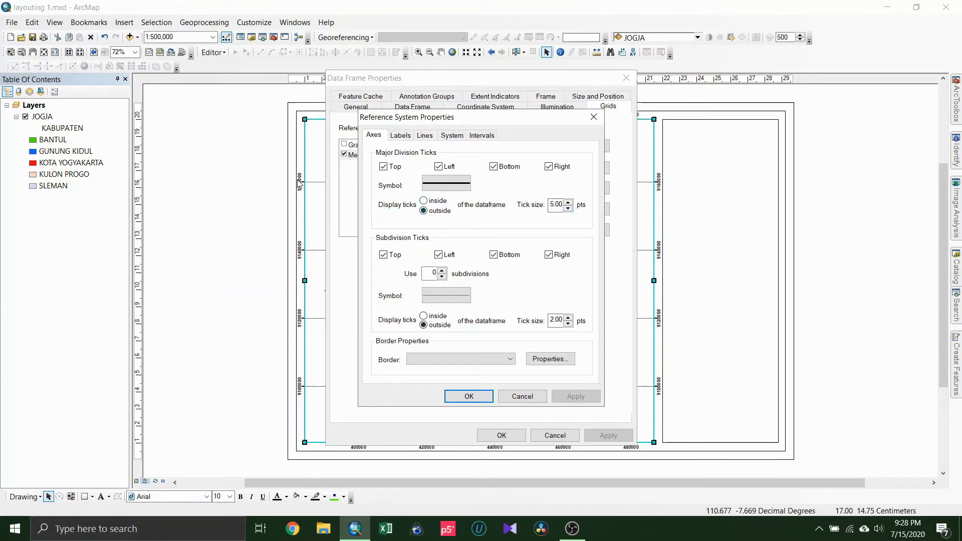
{"action": "left_click", "coordinate": [569, 209]}
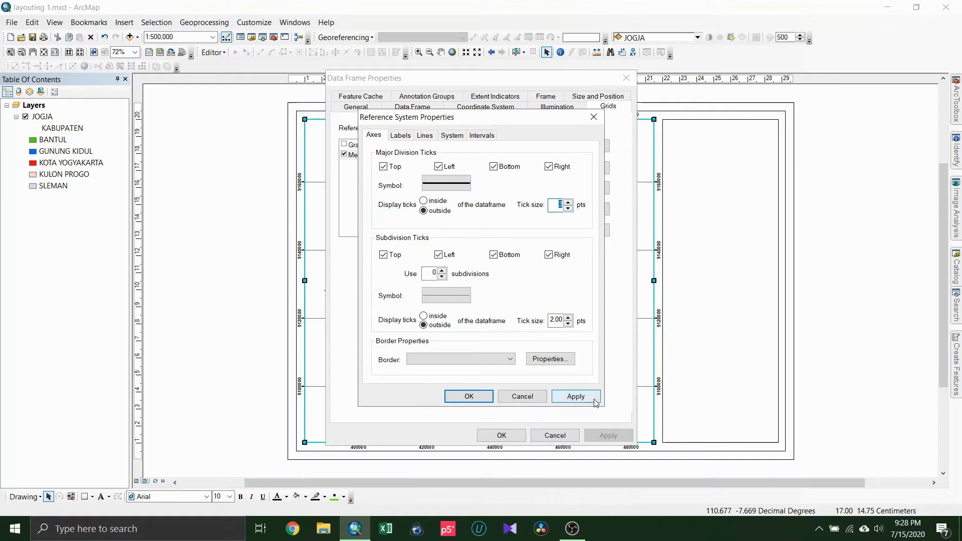
{"action": "left_click", "coordinate": [485, 396]}
{"action": "left_click", "coordinate": [612, 436]}
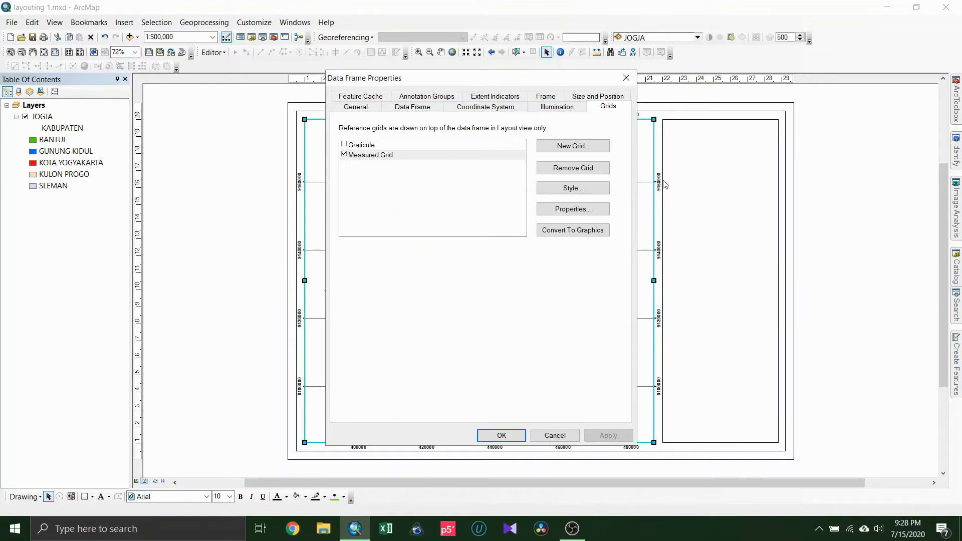
{"action": "left_click", "coordinate": [501, 436]}
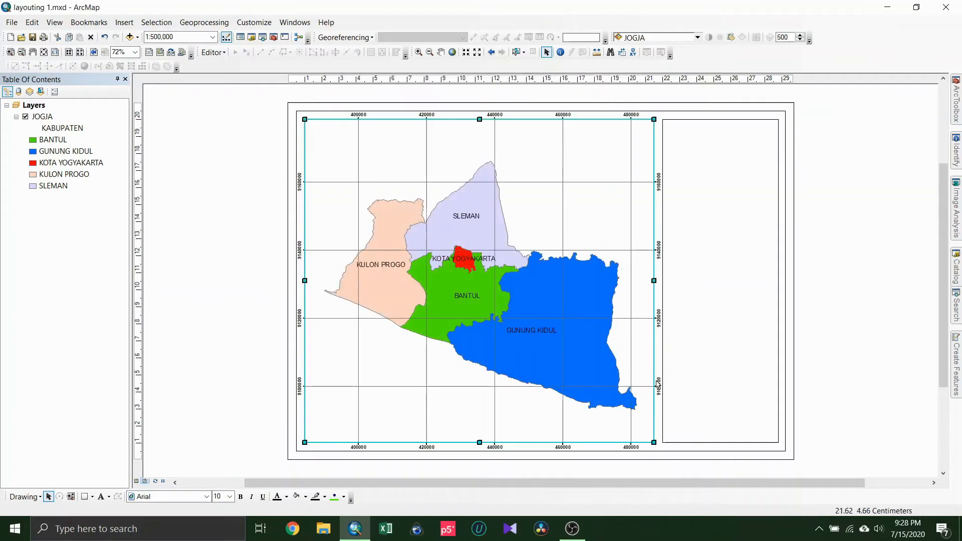
{"action": "scroll", "coordinate": [662, 384], "scroll_direction": "up", "scroll_amount": 5}
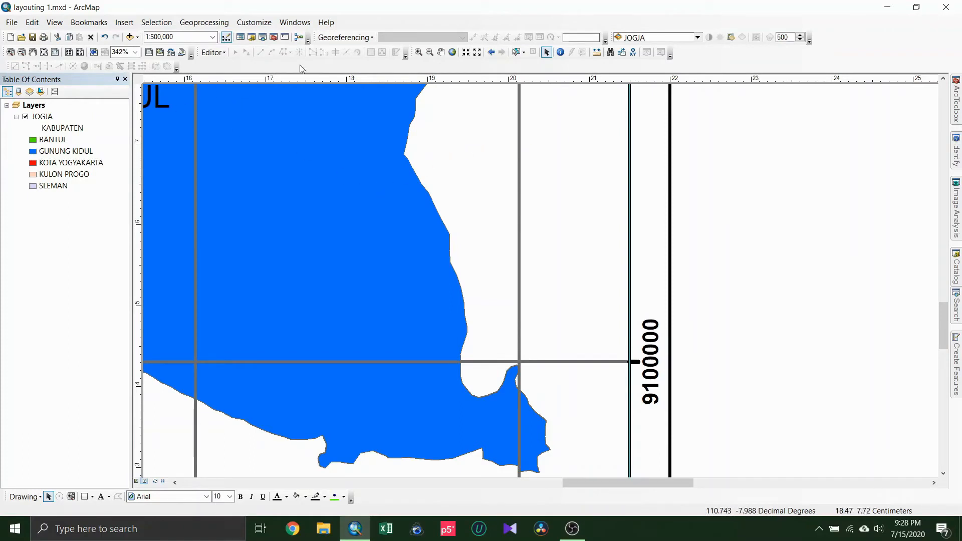
{"action": "left_click", "coordinate": [44, 53]}
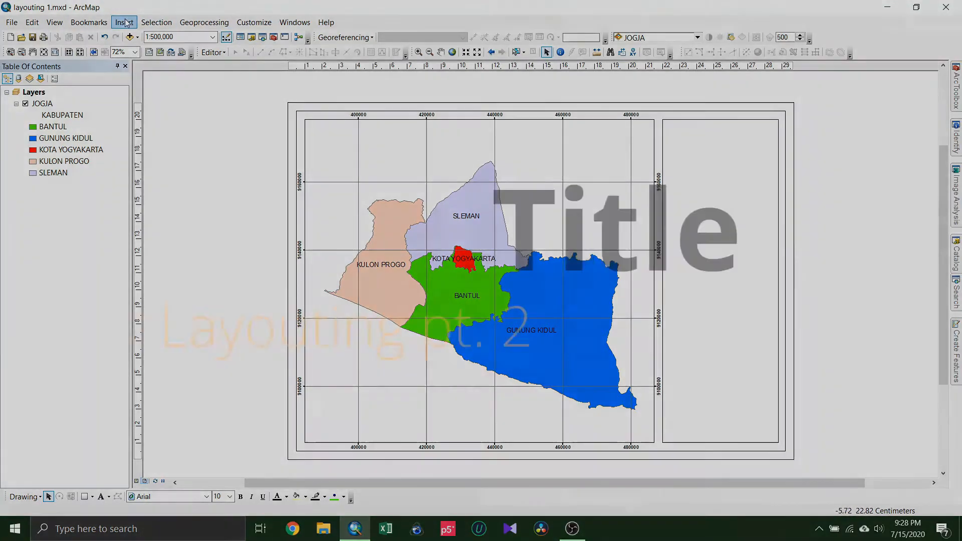
Insert a text element and place it near the upper edge of the empty frame beside the map.
{"action": "left_click", "coordinate": [124, 22]}
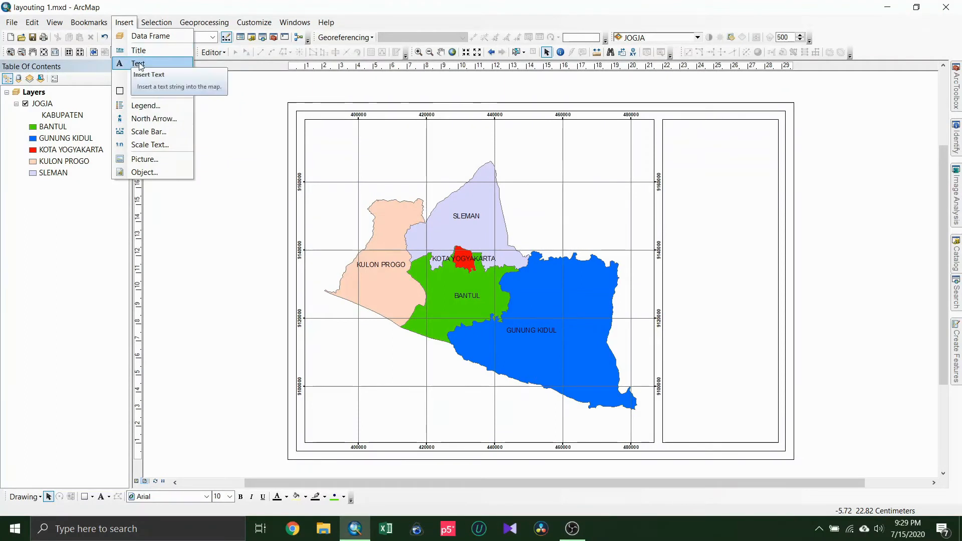
{"action": "left_click", "coordinate": [138, 63]}
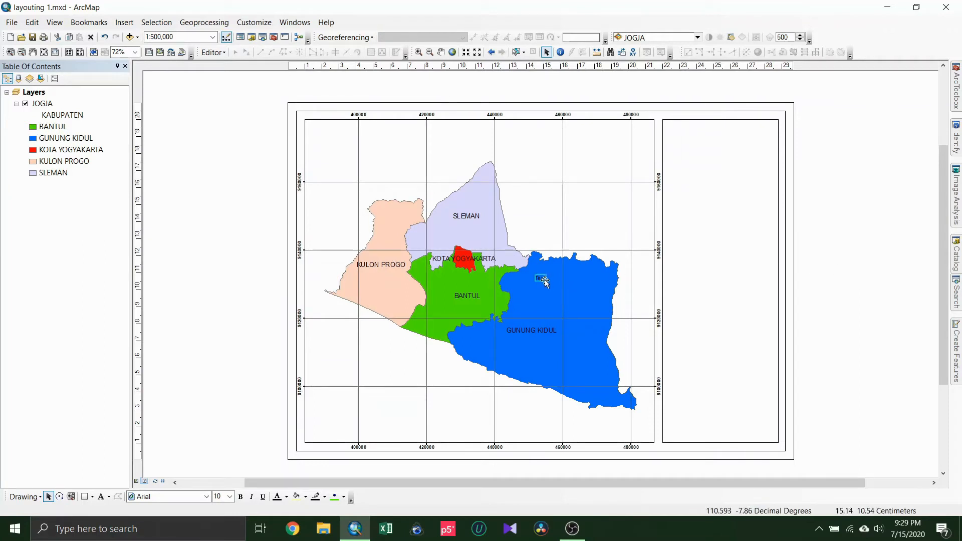
{"action": "left_click_drag", "start_coordinate": [543, 278], "coordinate": [722, 133]}
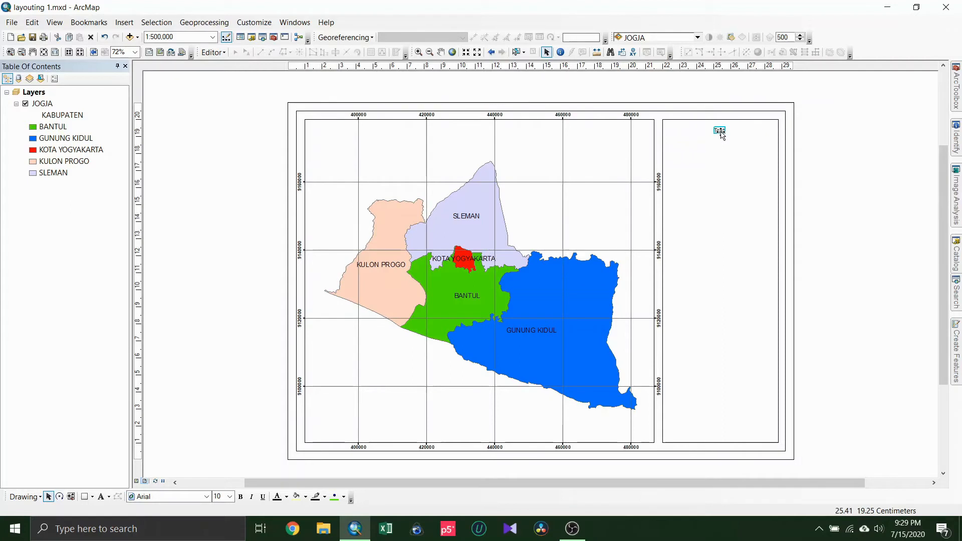
Replace the placeholder text with the two-line title "PETA ADMINISTRASI PROVINSI" / "DAERAH ISTIMEWA YOGYAKARTA".
{"action": "double_click", "coordinate": [721, 131]}
{"action": "left_click", "coordinate": [426, 215]}
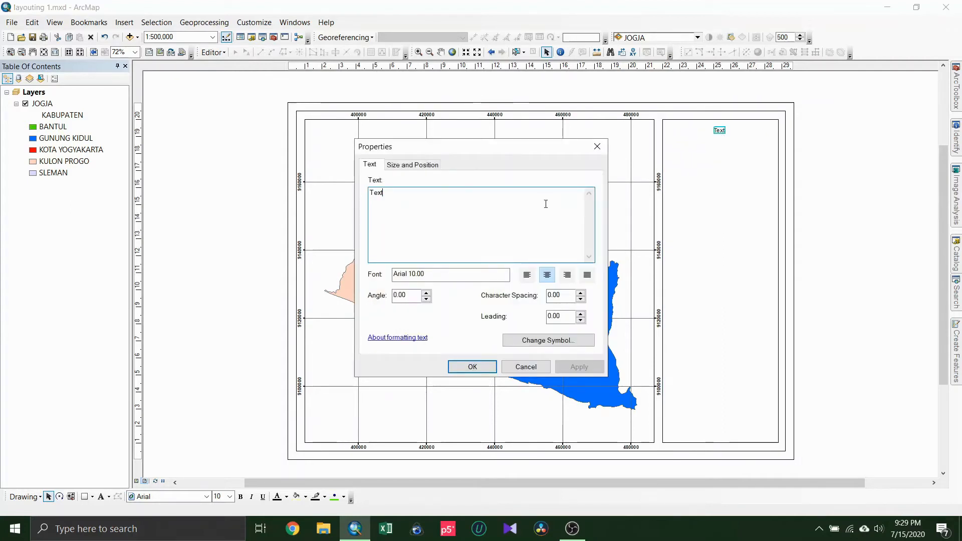
{"action": "key", "text": "BackSpace"}
{"action": "key", "text": "BackSpace"}
{"action": "key", "text": "BackSpace"}
{"action": "key", "text": "BackSpace"}
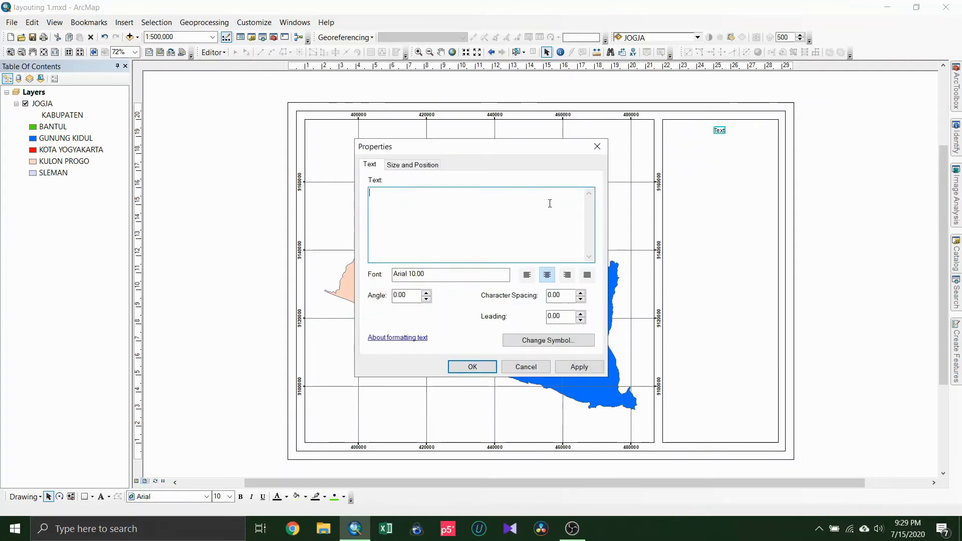
{"action": "type", "text": "PETA ADMINISTRAS"}
{"action": "type", "text": "I PROVIN"}
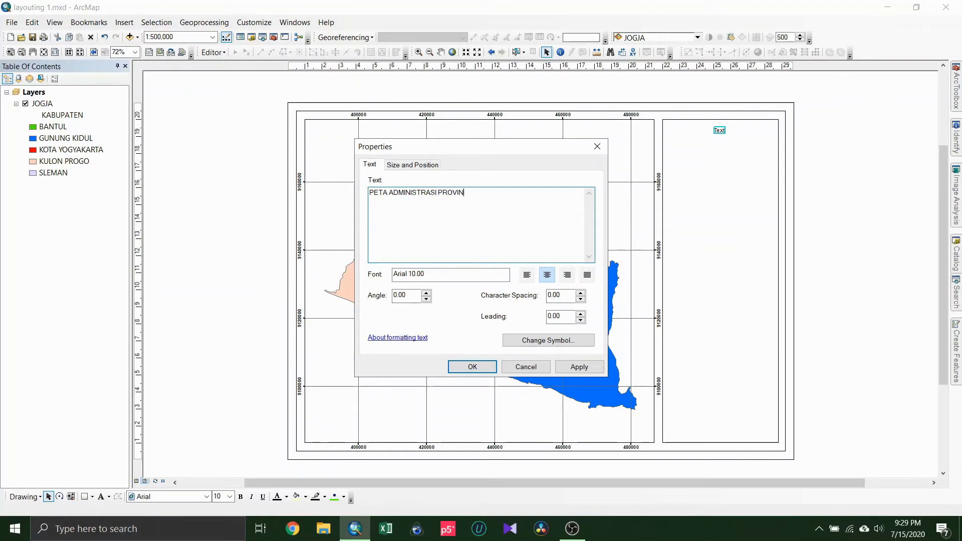
{"action": "type", "text": "SI "}
{"action": "type", "text": "D"}
{"action": "type", "text": "AERAH "}
{"action": "type", "text": "ISTIME"}
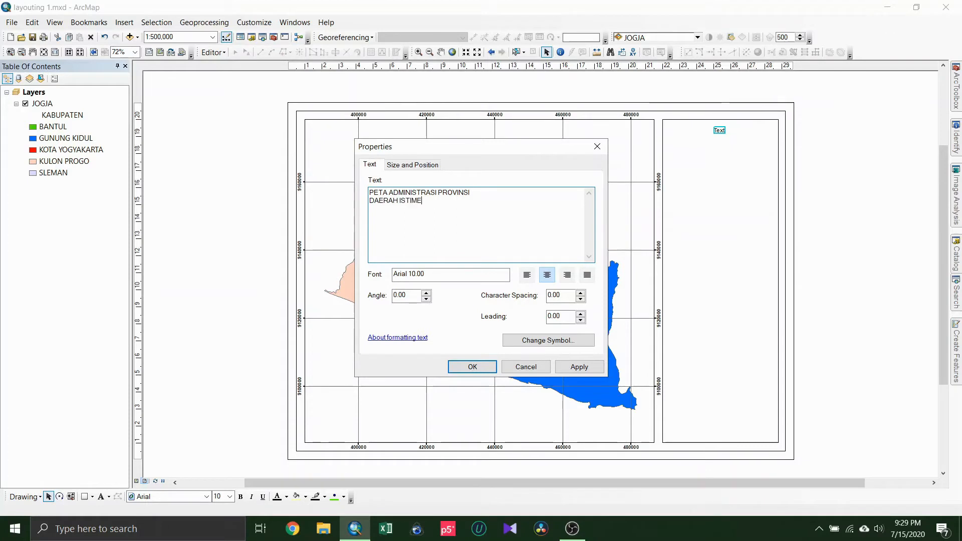
{"action": "type", "text": "WA YOG"}
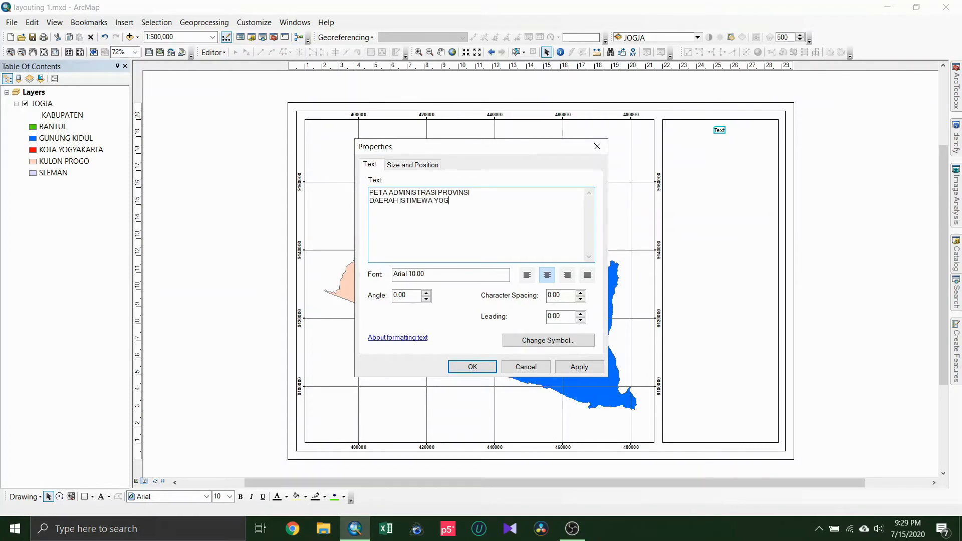
{"action": "type", "text": "YAKARTA"}
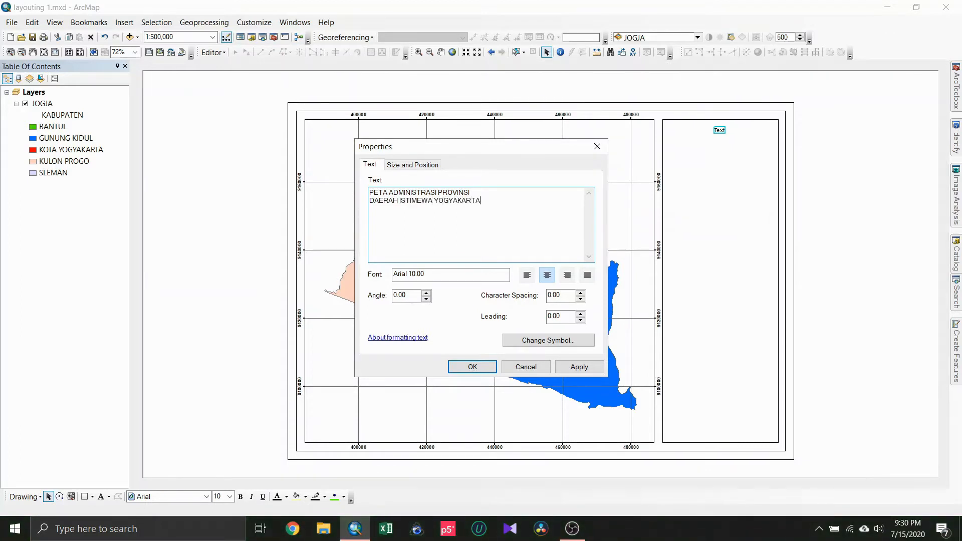
{"action": "left_click", "coordinate": [485, 368]}
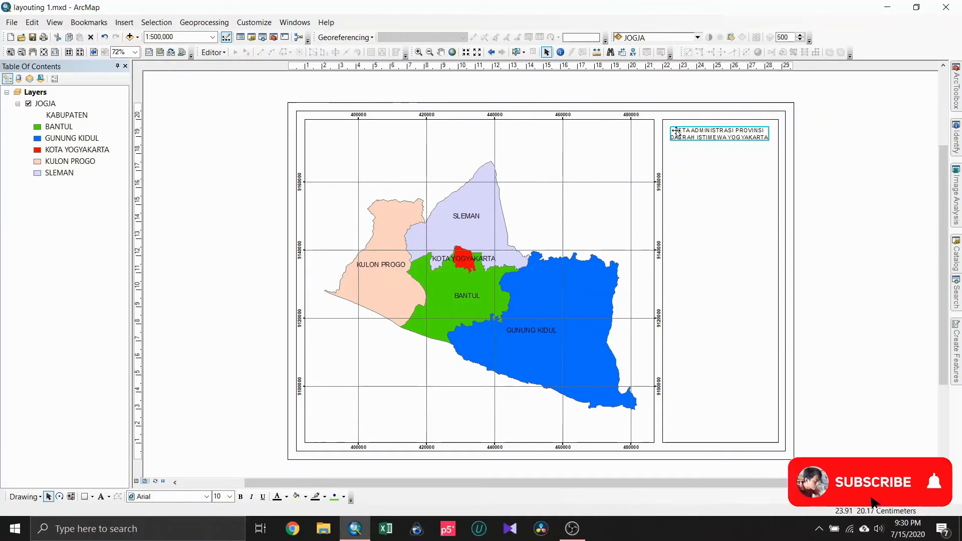
{"action": "left_click", "coordinate": [822, 134]}
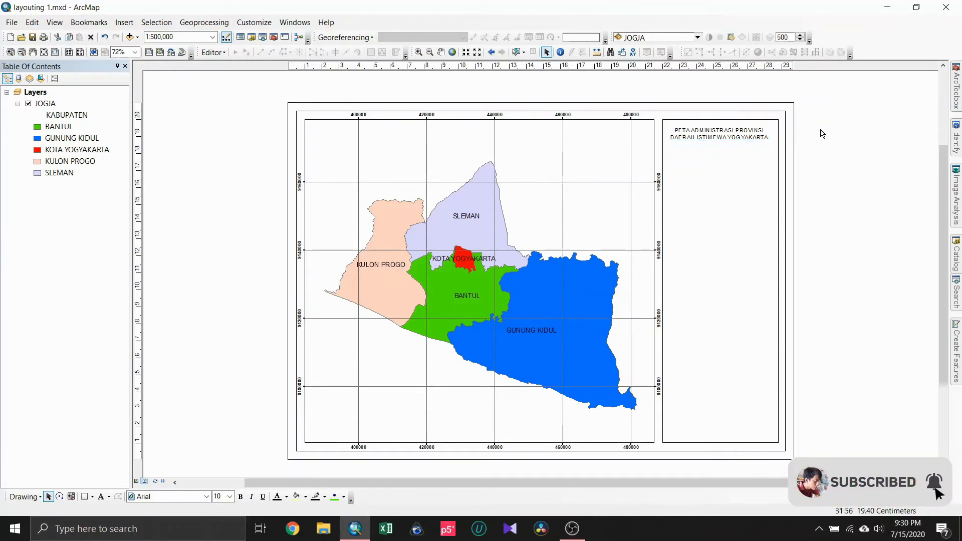
{"action": "left_click", "coordinate": [725, 137]}
{"action": "left_click", "coordinate": [838, 147]}
{"action": "left_click", "coordinate": [719, 136]}
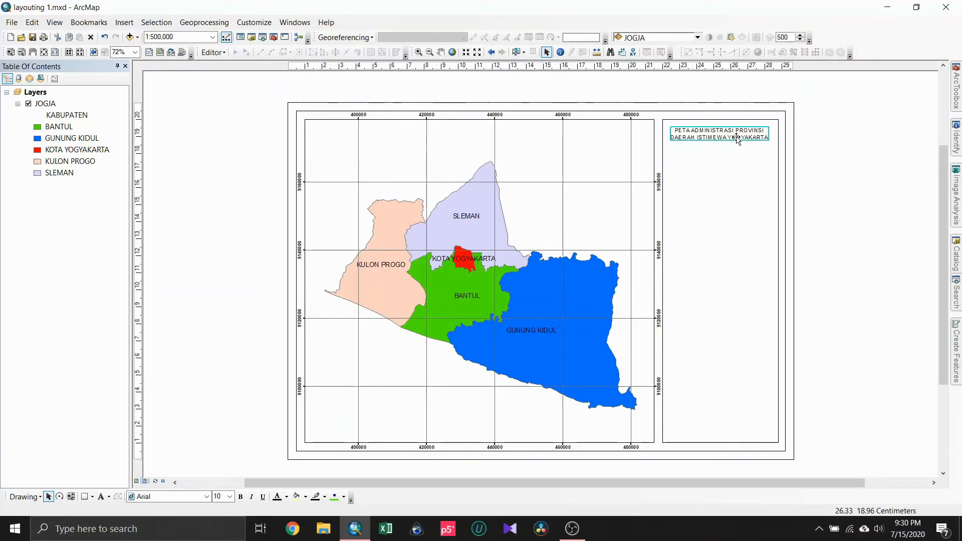
{"action": "double_click", "coordinate": [737, 138]}
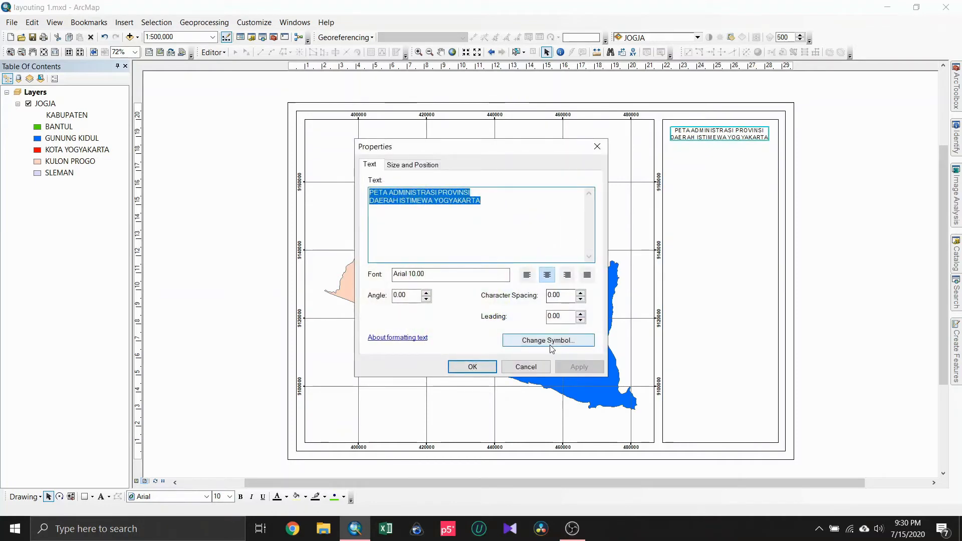
{"action": "left_click", "coordinate": [526, 369]}
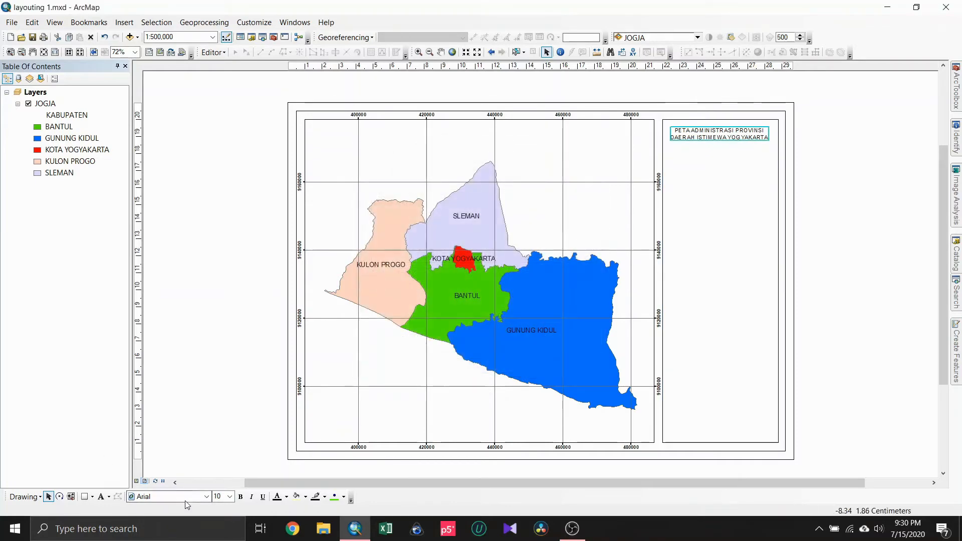
Format the map title in bold at font size 12 and shift it slightly up towards the frame's upper edge.
{"action": "left_click", "coordinate": [229, 496]}
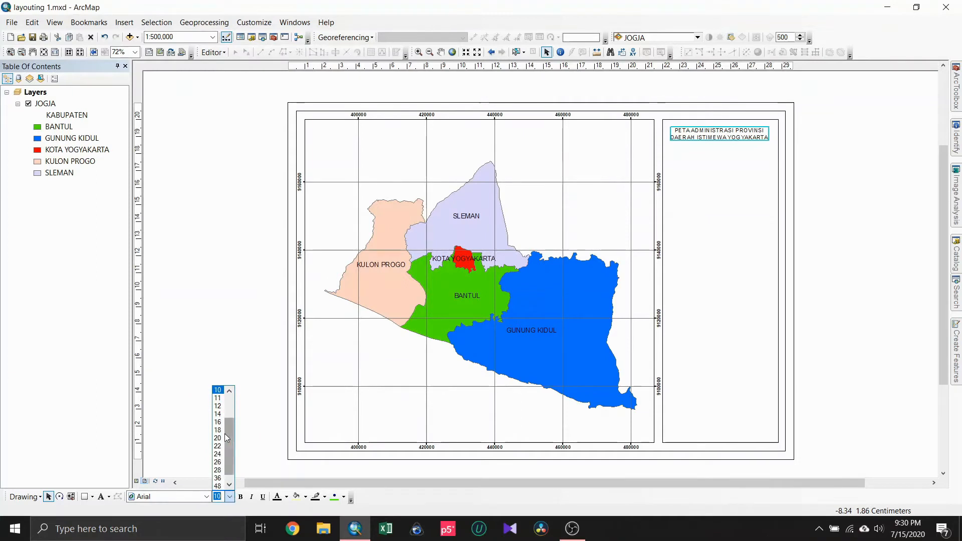
{"action": "left_click", "coordinate": [219, 406]}
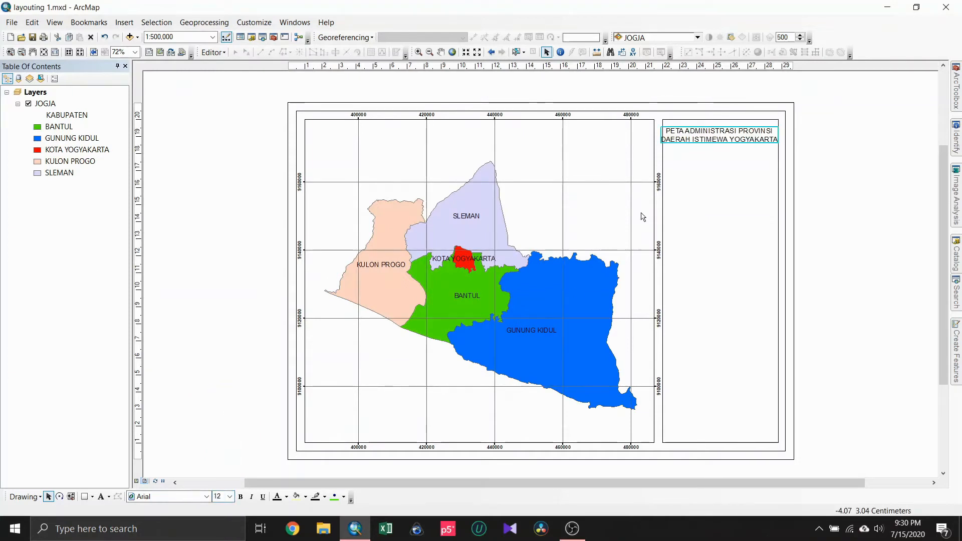
{"action": "left_click", "coordinate": [241, 497]}
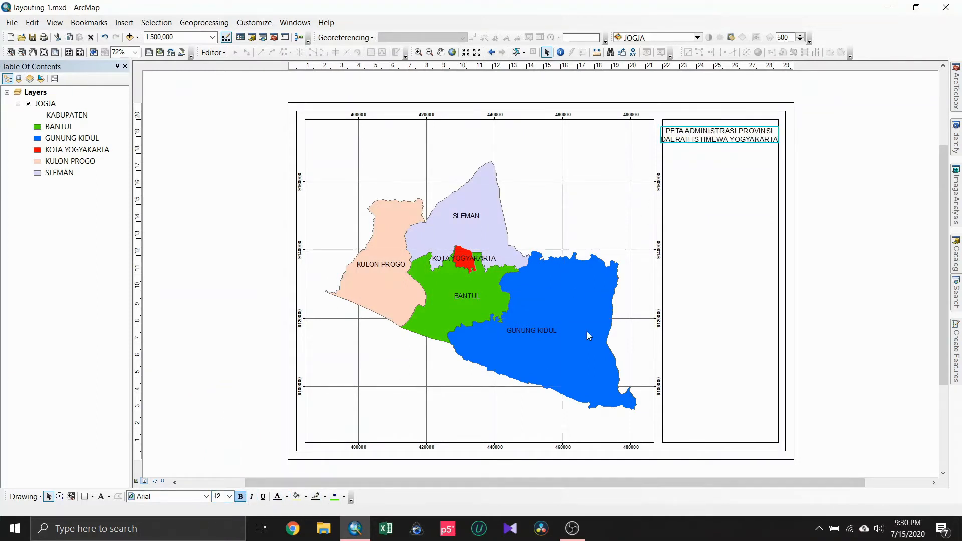
{"action": "left_click_drag", "start_coordinate": [726, 132], "coordinate": [729, 128]}
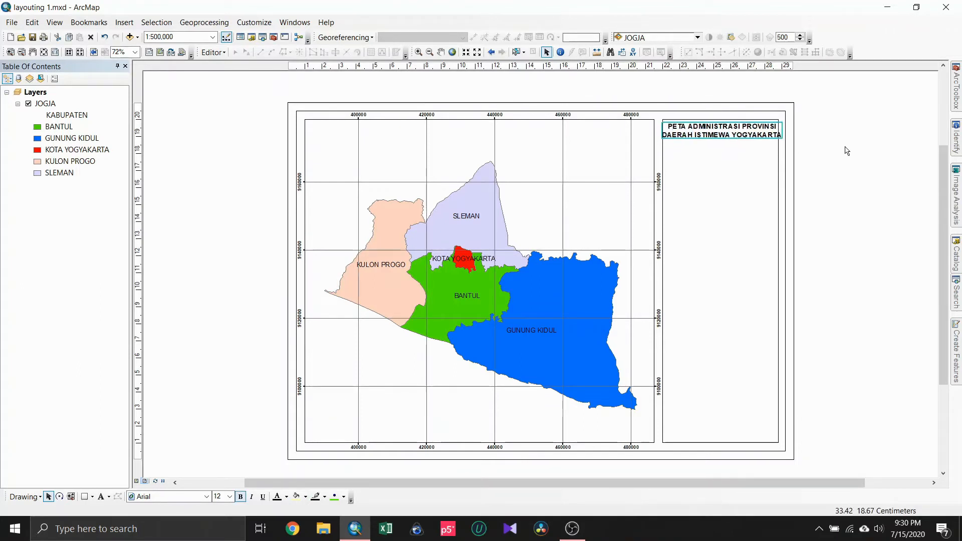
Reduce the map title's font size to 11 and deselect the title.
{"action": "left_click", "coordinate": [229, 497]}
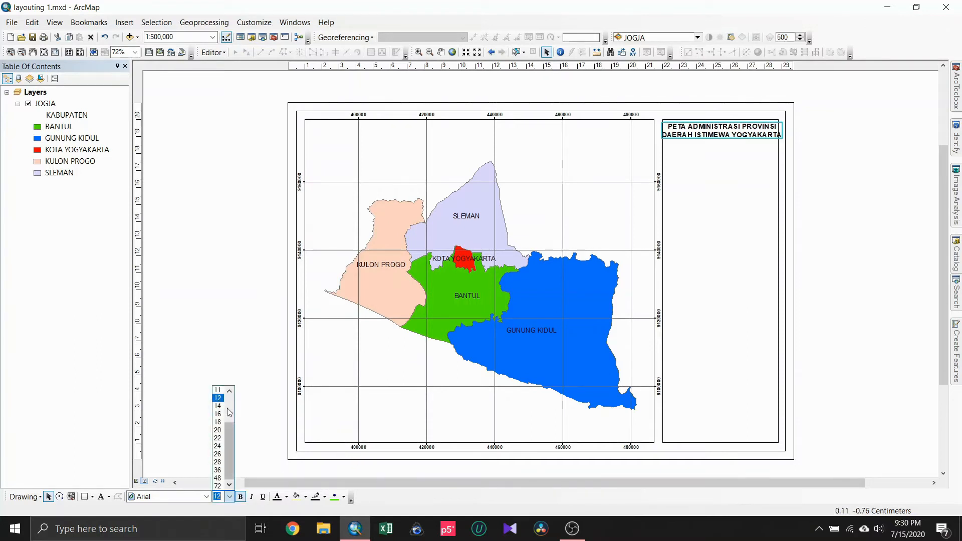
{"action": "left_click", "coordinate": [217, 390]}
{"action": "left_click", "coordinate": [808, 149]}
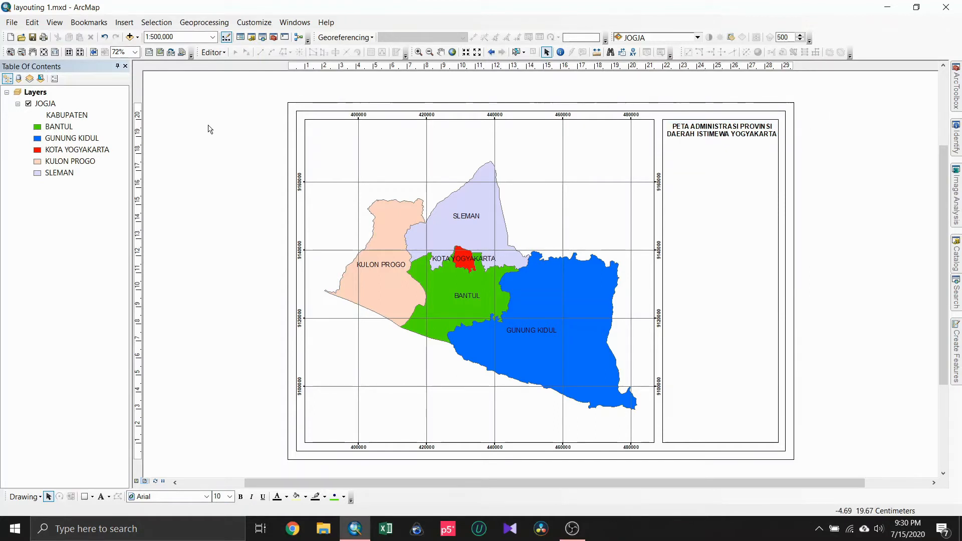
Insert a north arrow in the ESRI North 3 style into the layout.
{"action": "left_click", "coordinate": [123, 22]}
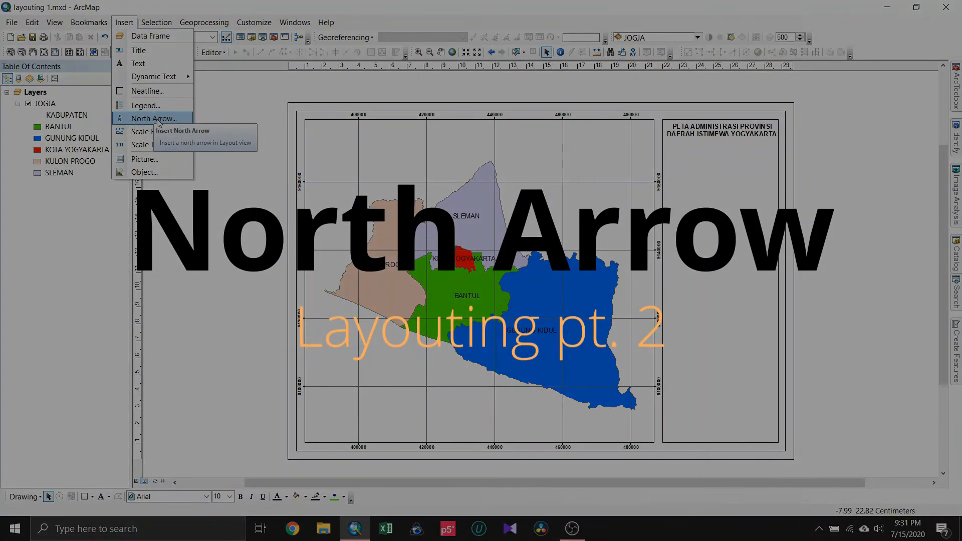
{"action": "left_click", "coordinate": [158, 119]}
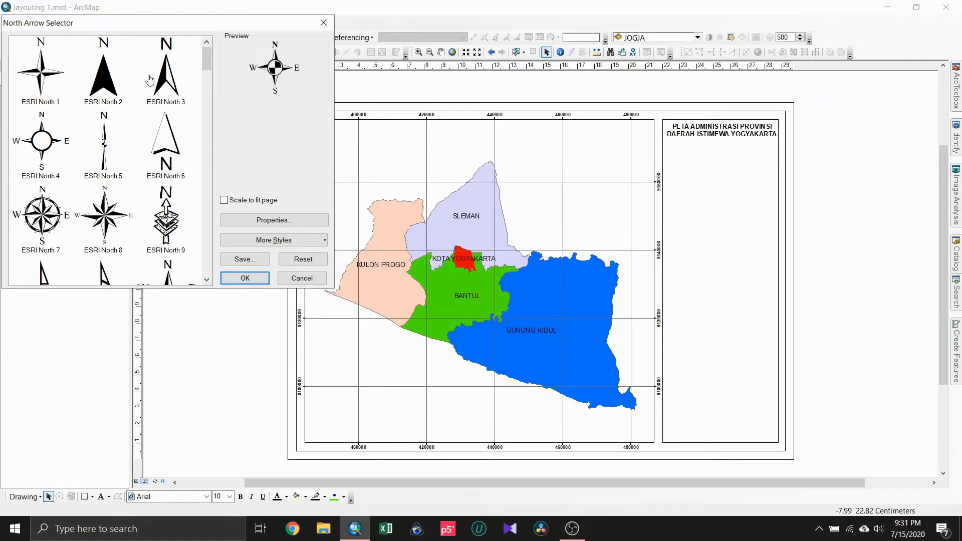
{"action": "scroll", "coordinate": [150, 220], "scroll_direction": "down", "scroll_amount": 6}
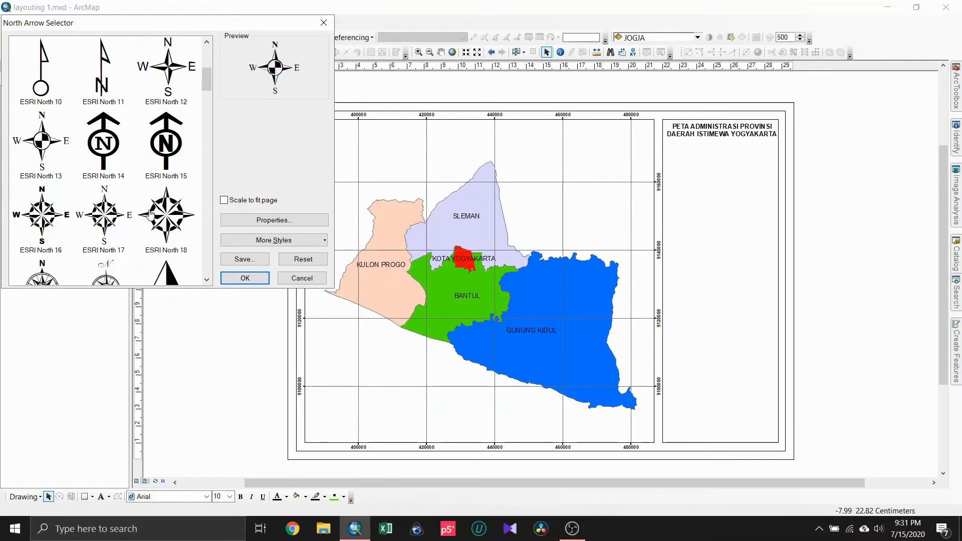
{"action": "scroll", "coordinate": [150, 211], "scroll_direction": "up", "scroll_amount": 6}
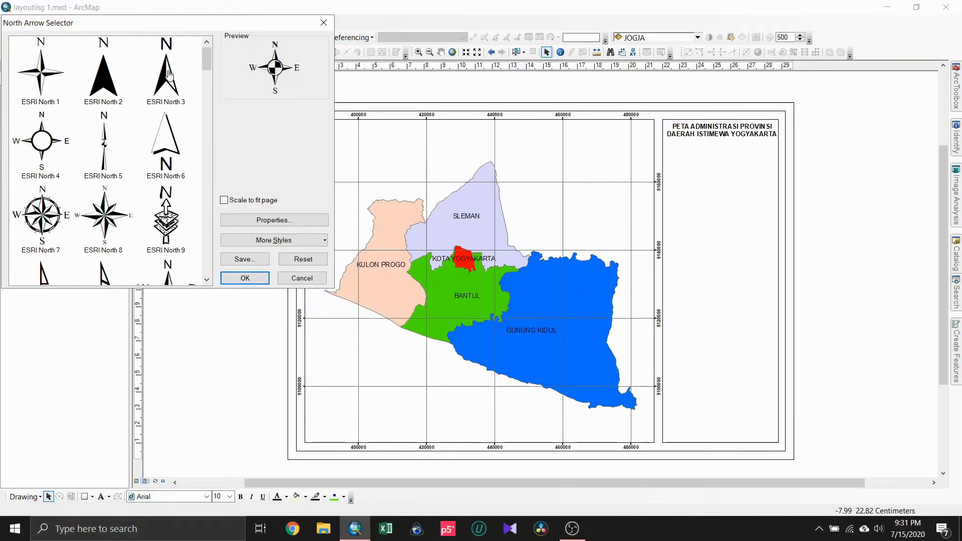
{"action": "left_click", "coordinate": [167, 75]}
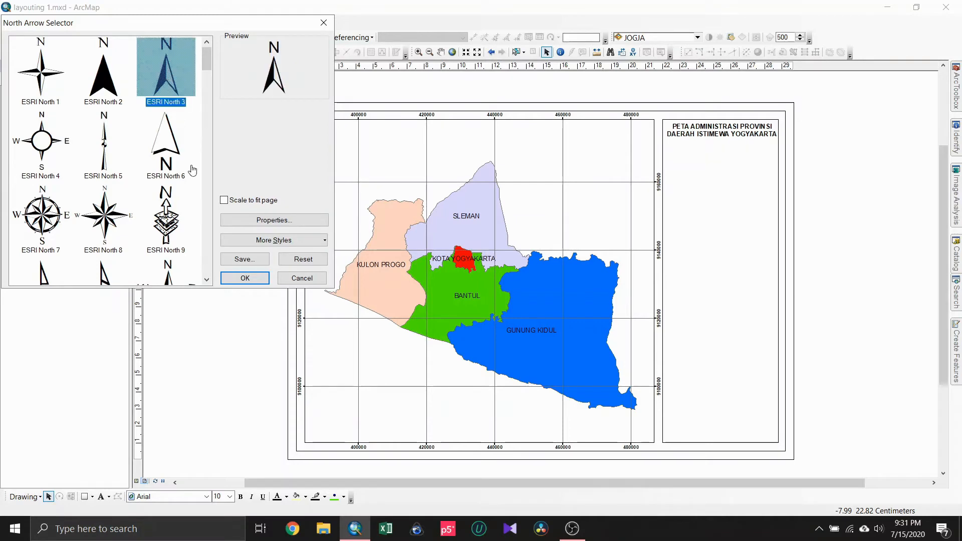
{"action": "left_click", "coordinate": [245, 278]}
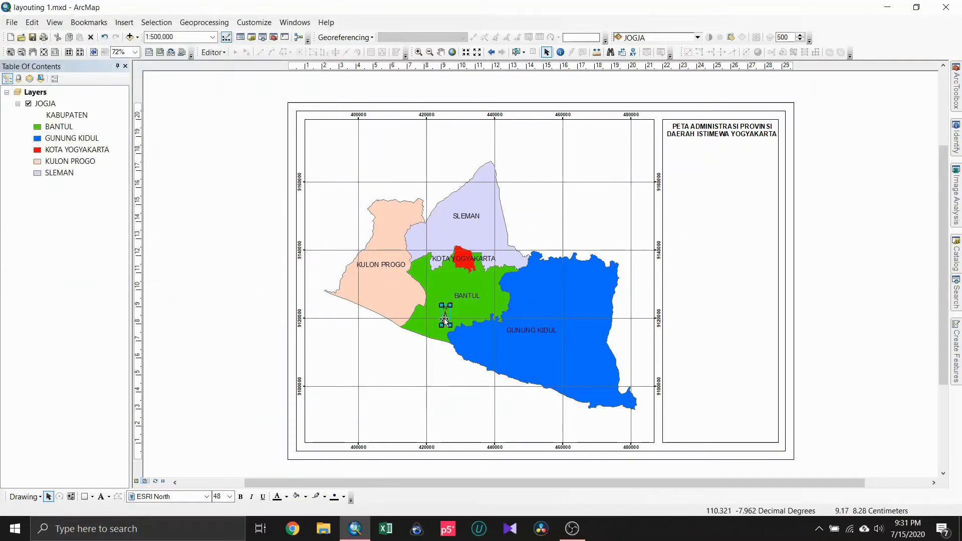
Place the north arrow centred below the title in the side frame, slightly enlarged, and deselect it.
{"action": "left_click_drag", "start_coordinate": [445, 316], "coordinate": [721, 154]}
{"action": "left_click", "coordinate": [813, 155]}
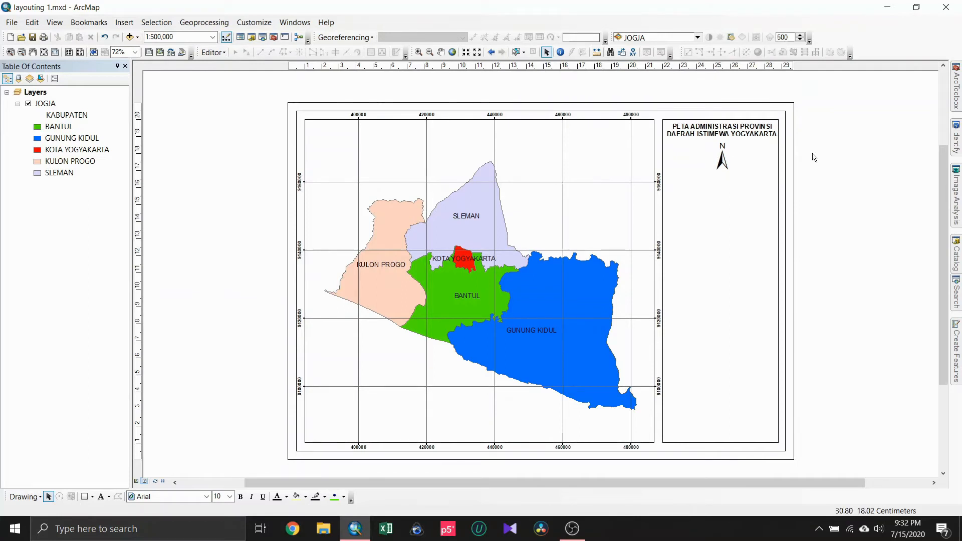
{"action": "left_click", "coordinate": [723, 148]}
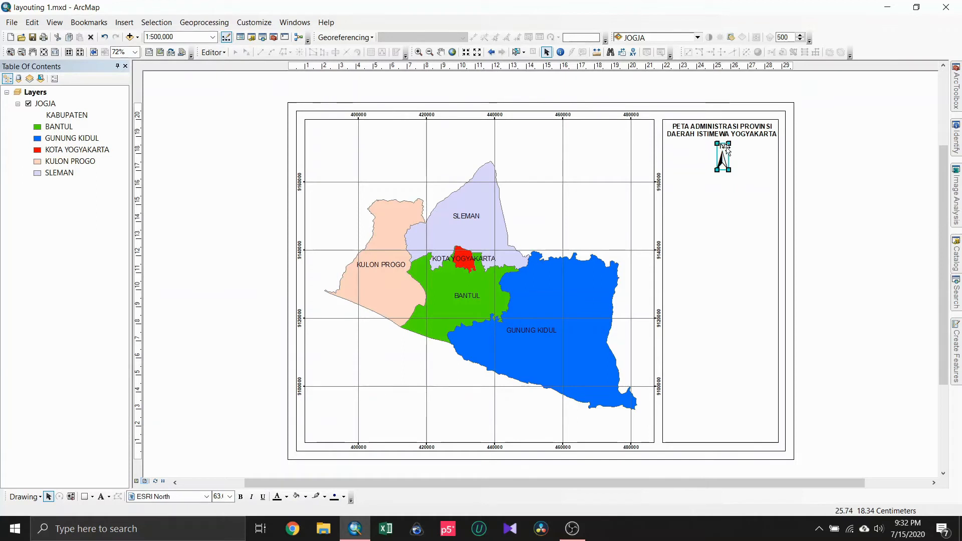
{"action": "left_click", "coordinate": [848, 156]}
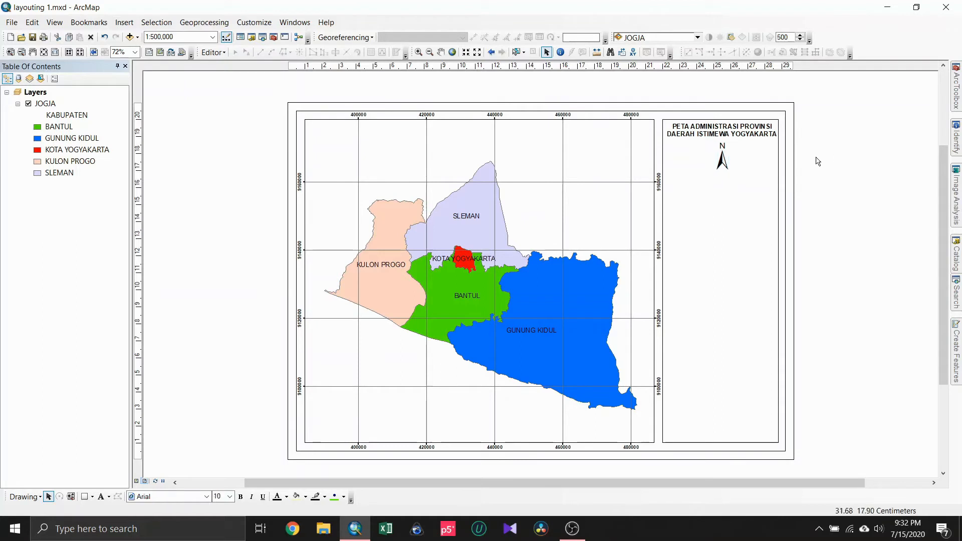
Cover the north arrow's N with a rectangle about 0.71 by 0.56 cm that has a white fill and no visible outline.
{"action": "left_click", "coordinate": [85, 499]}
{"action": "left_click_drag", "start_coordinate": [716, 140], "coordinate": [729, 149]}
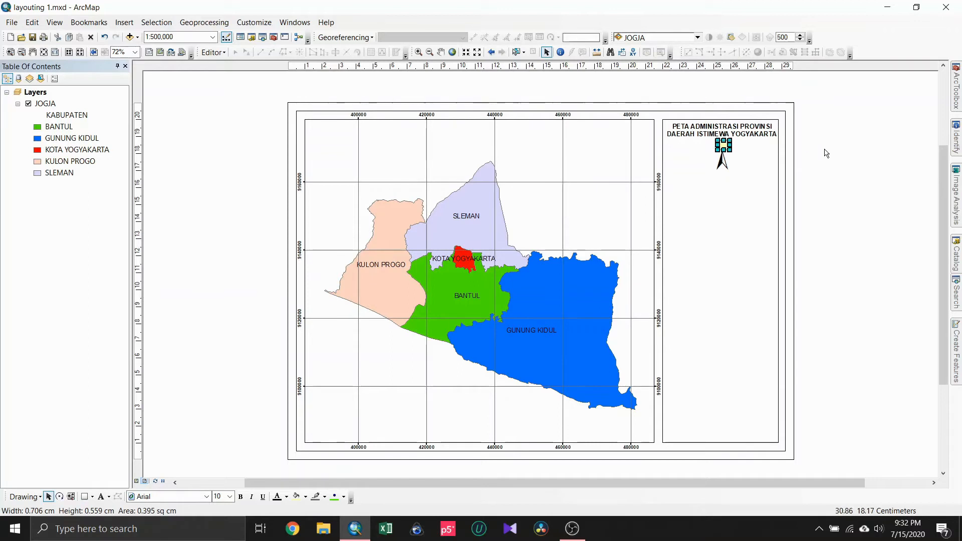
{"action": "double_click", "coordinate": [723, 145]}
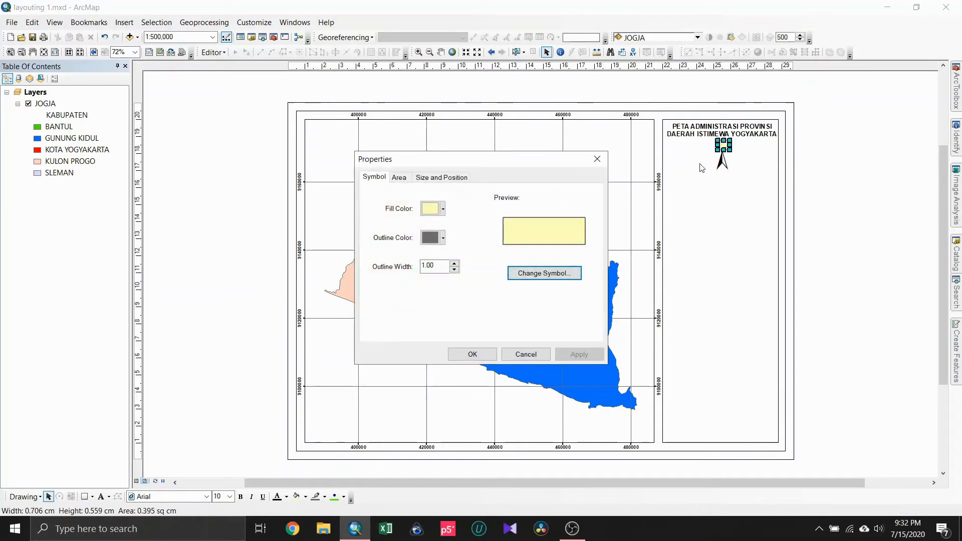
{"action": "left_click", "coordinate": [443, 208]}
{"action": "left_click", "coordinate": [475, 225]}
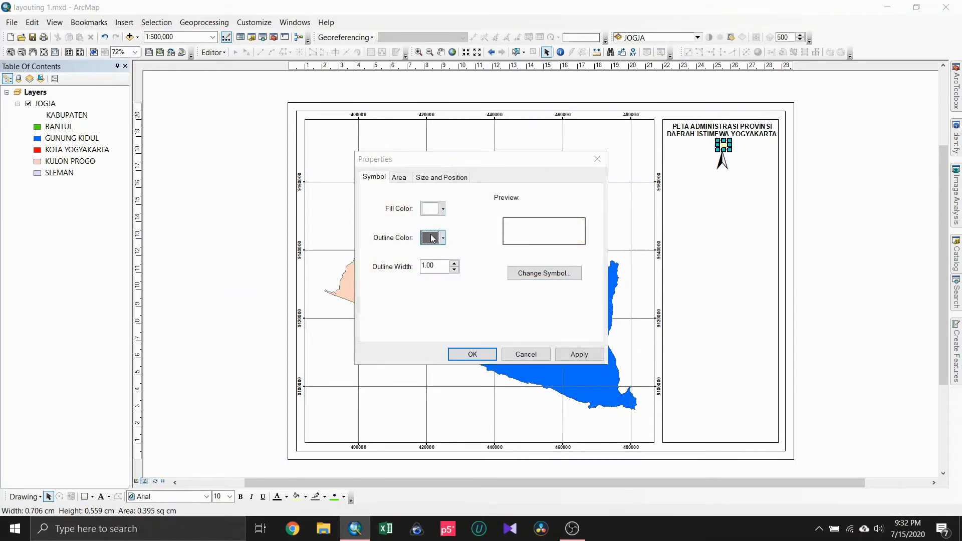
{"action": "left_click", "coordinate": [443, 238]}
{"action": "left_click", "coordinate": [426, 268]}
{"action": "left_click", "coordinate": [472, 354]}
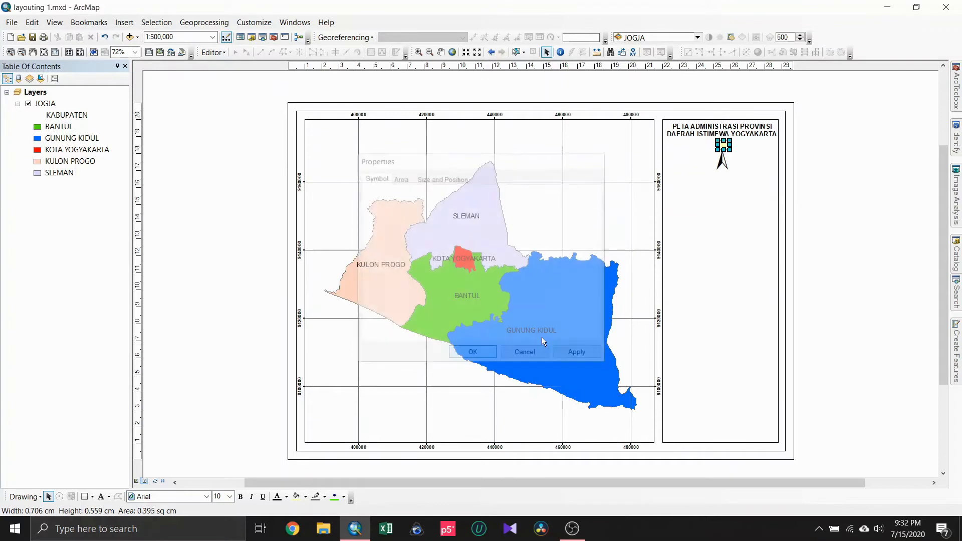
{"action": "right_click", "coordinate": [724, 160]}
{"action": "left_click", "coordinate": [799, 153]}
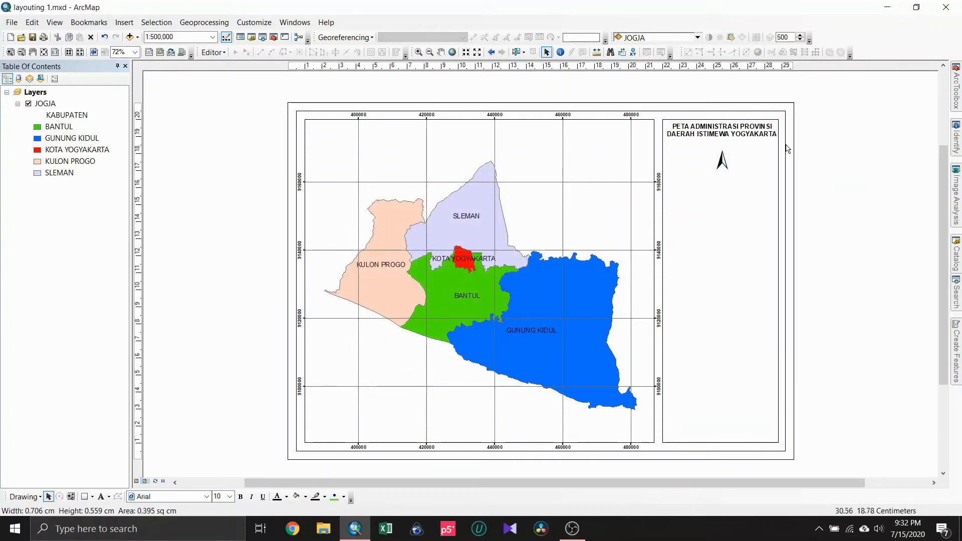
Group the white rectangle with the north arrow.
{"action": "left_click", "coordinate": [724, 153]}
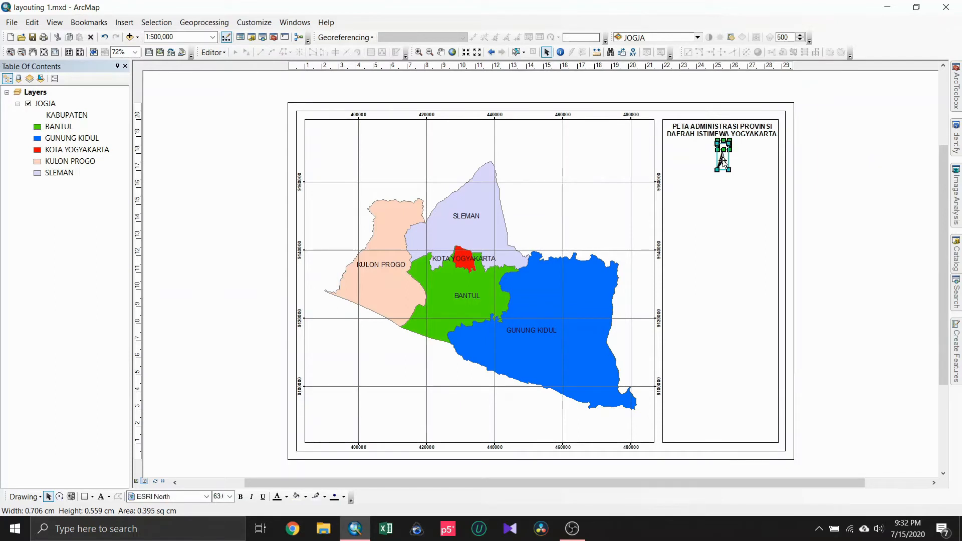
{"action": "right_click", "coordinate": [722, 160]}
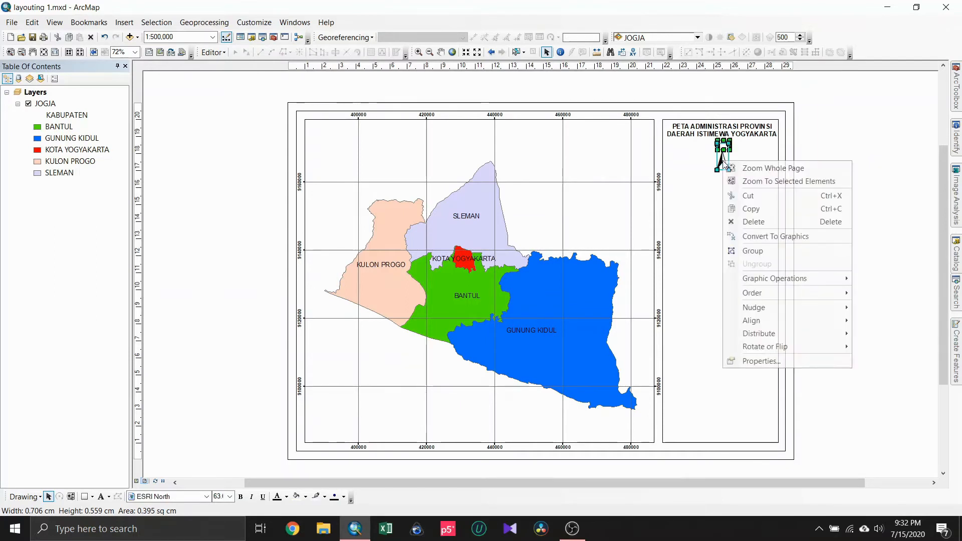
{"action": "left_click", "coordinate": [760, 251]}
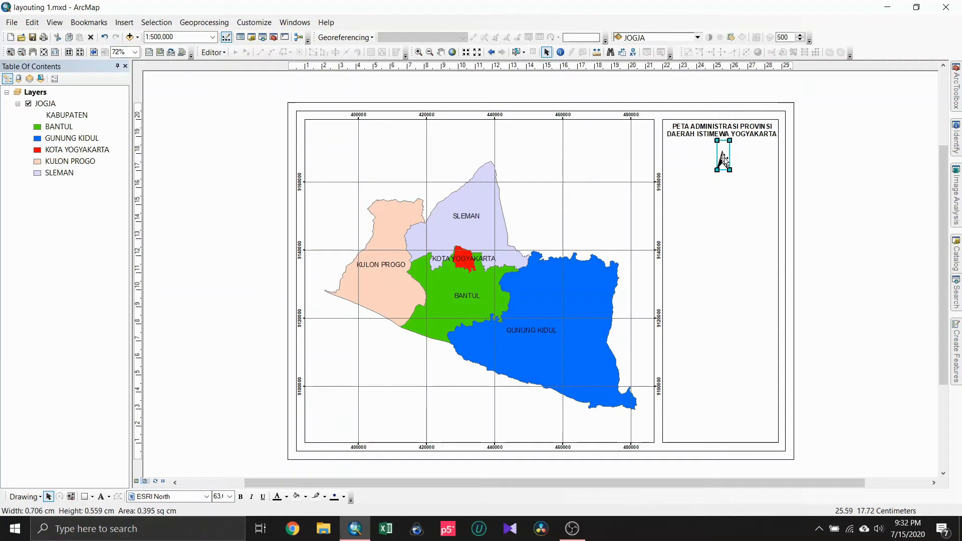
{"action": "left_click", "coordinate": [870, 161]}
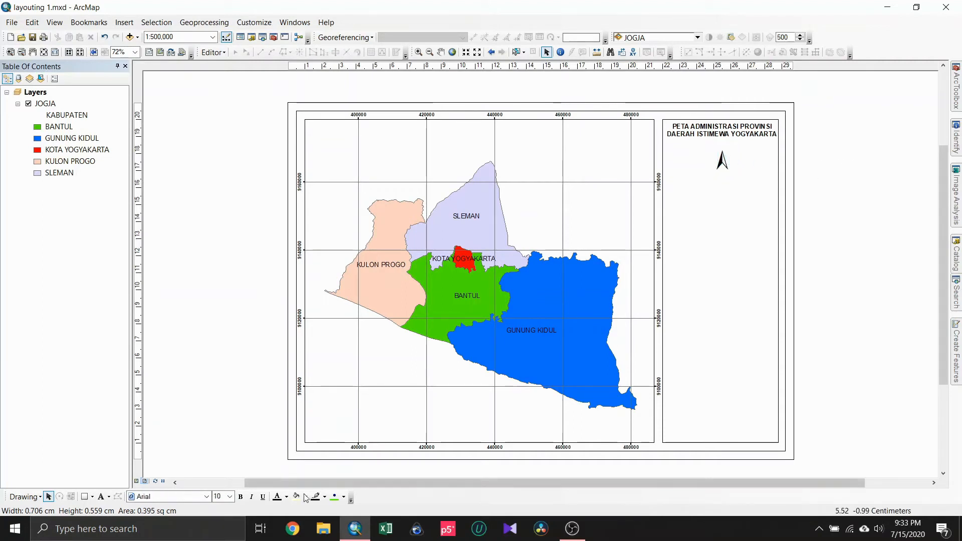
Add the text "U" and centre it above the north arrow's tip, over the white rectangle.
{"action": "left_click", "coordinate": [102, 498]}
{"action": "left_click", "coordinate": [719, 146]}
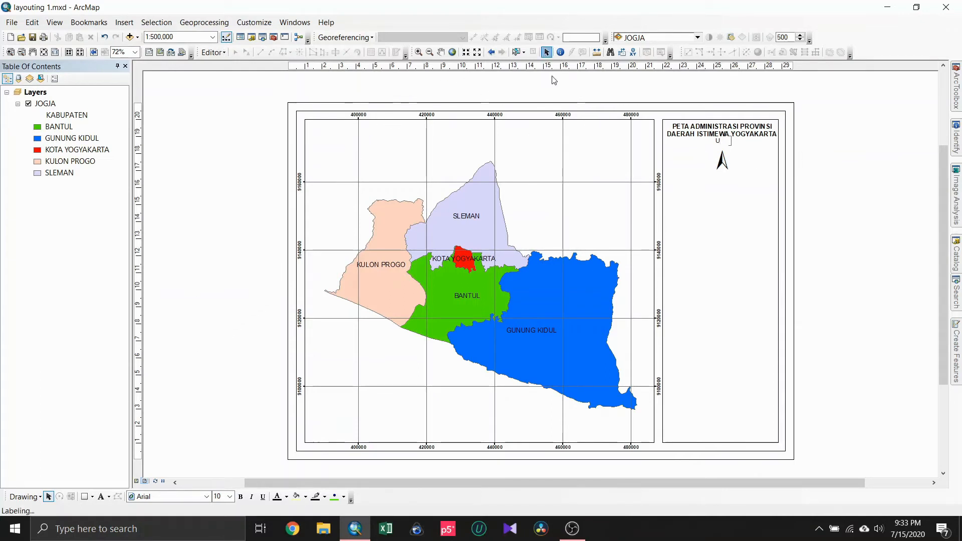
{"action": "left_click", "coordinate": [719, 143]}
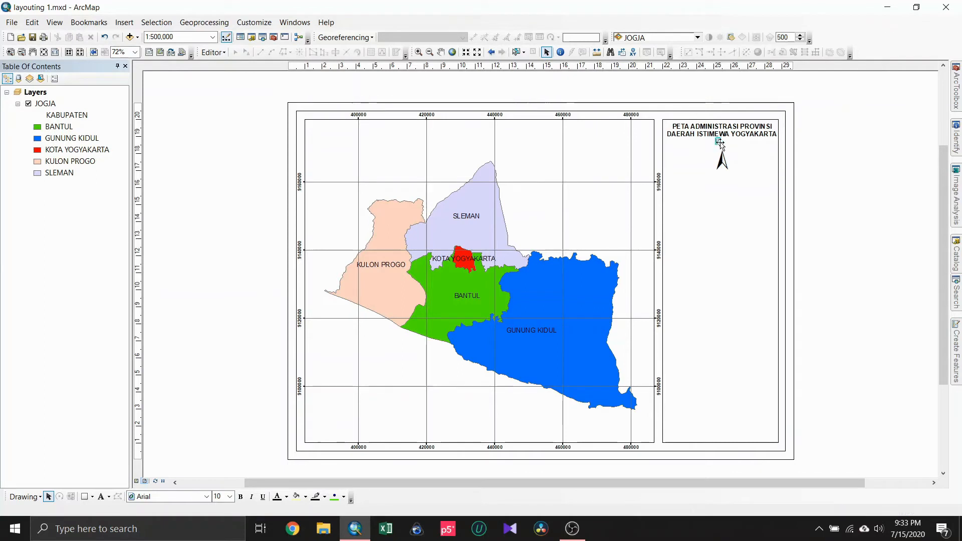
{"action": "left_click_drag", "start_coordinate": [720, 144], "coordinate": [724, 148]}
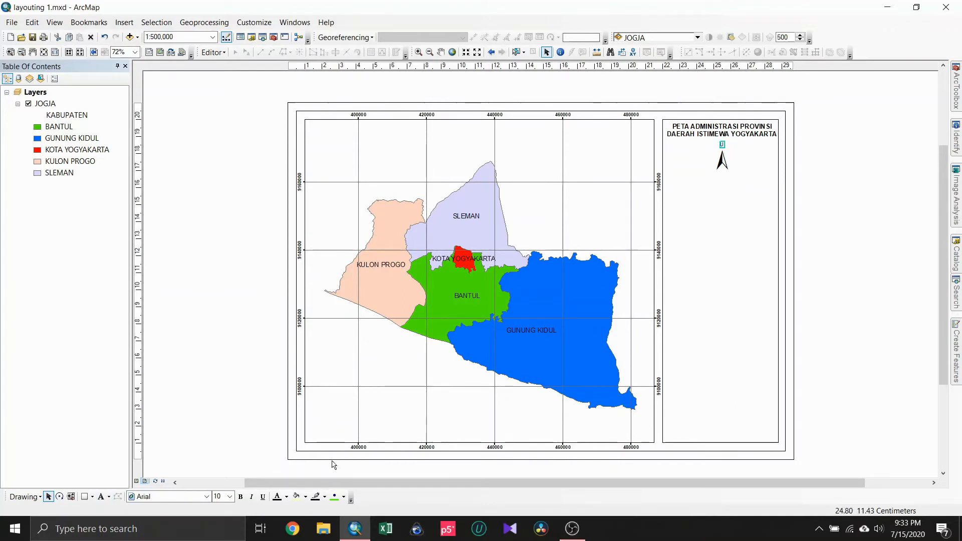
Format the "U" label in bold at font size 10 and deselect it.
{"action": "left_click", "coordinate": [229, 496]}
{"action": "left_click", "coordinate": [218, 399]}
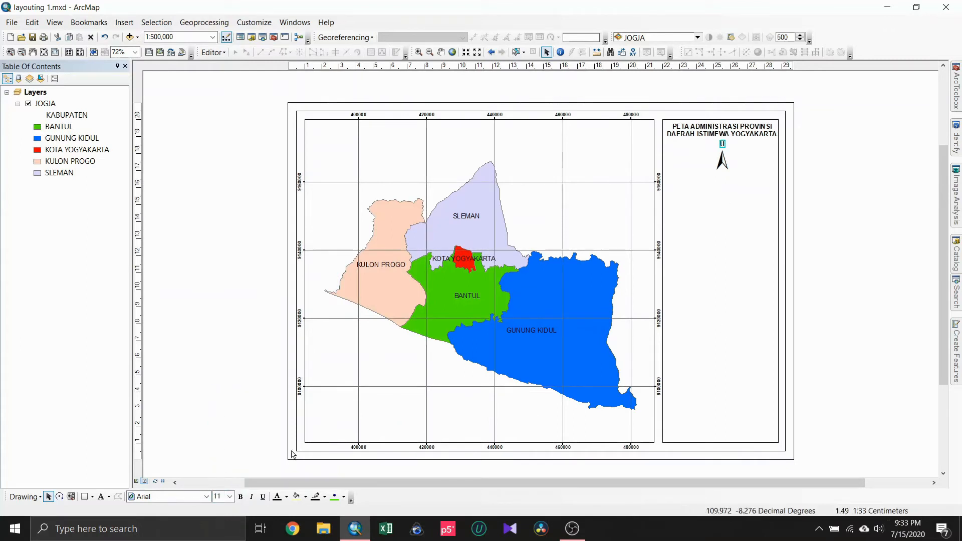
{"action": "left_click", "coordinate": [229, 496]}
{"action": "scroll", "coordinate": [230, 398], "scroll_direction": "up", "scroll_amount": 1}
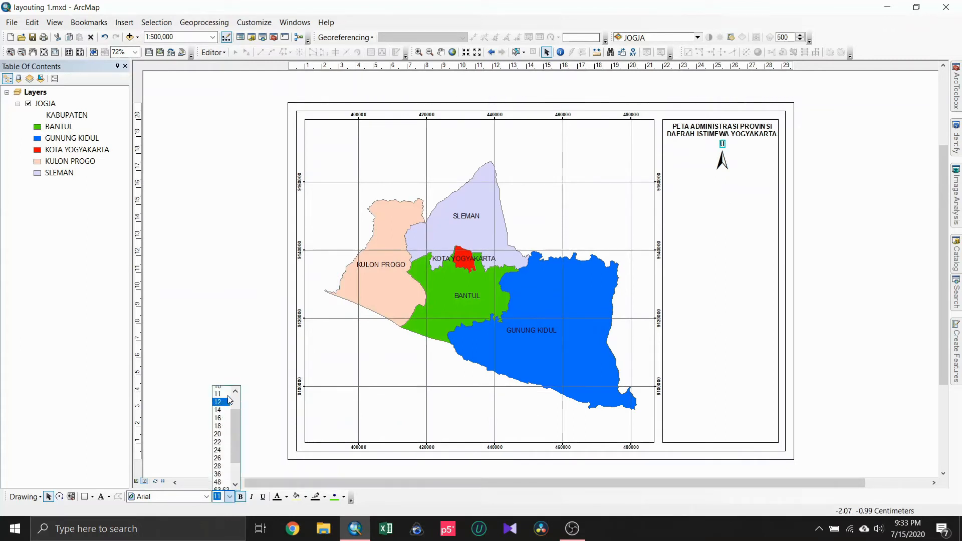
{"action": "left_click", "coordinate": [224, 406]}
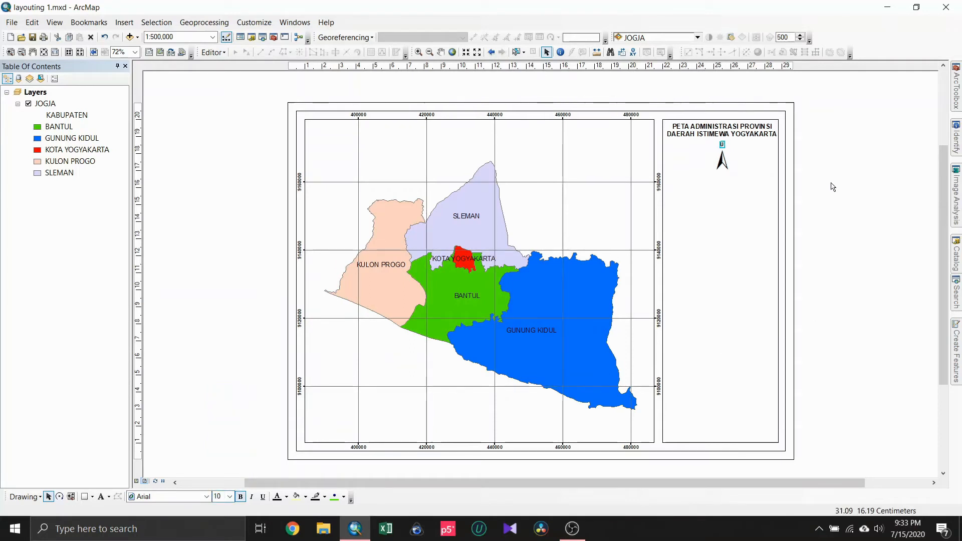
{"action": "left_click", "coordinate": [825, 171]}
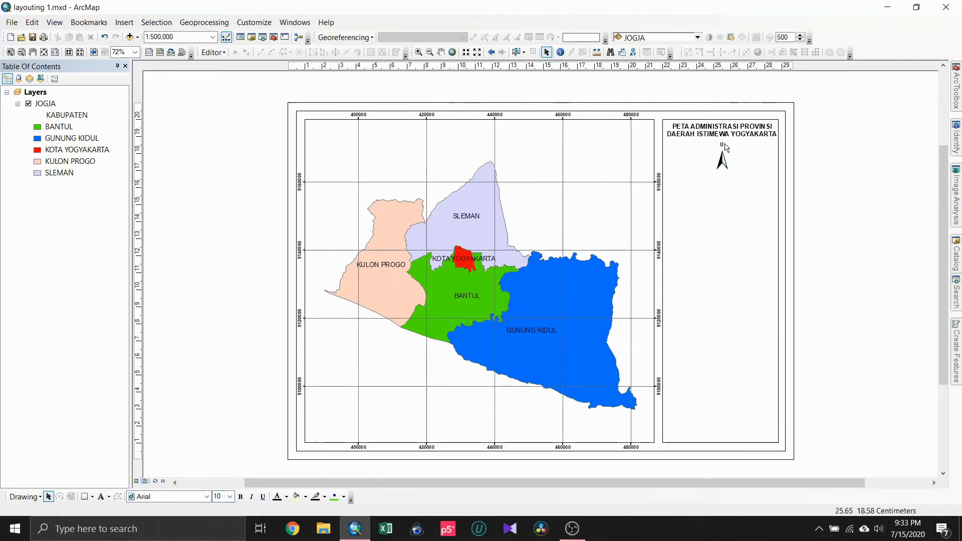
Shrink the grouped north arrow slightly and nudge it up so it sits centred just beneath the "U" label.
{"action": "left_click", "coordinate": [724, 160]}
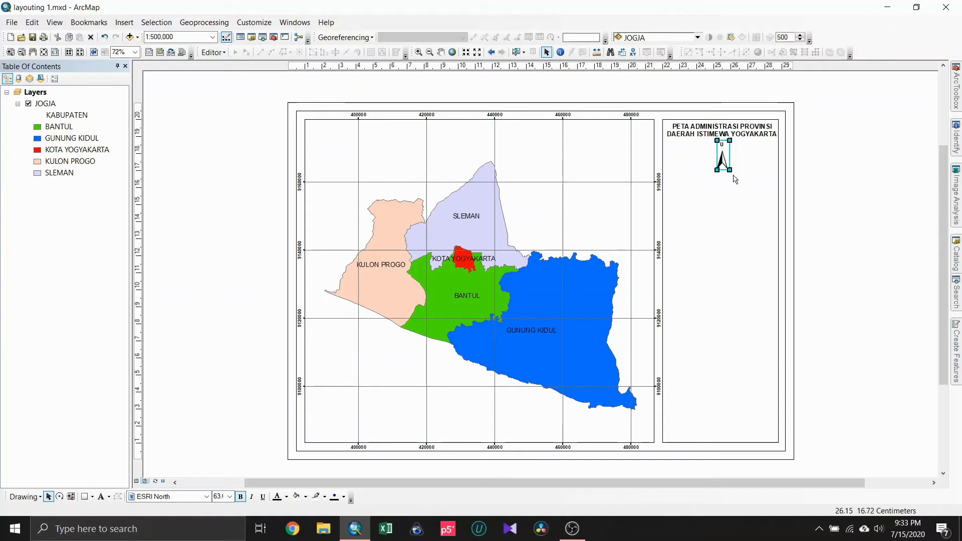
{"action": "left_click_drag", "start_coordinate": [730, 141], "coordinate": [728, 143]}
{"action": "scroll", "coordinate": [790, 131], "scroll_direction": "up", "scroll_amount": 3}
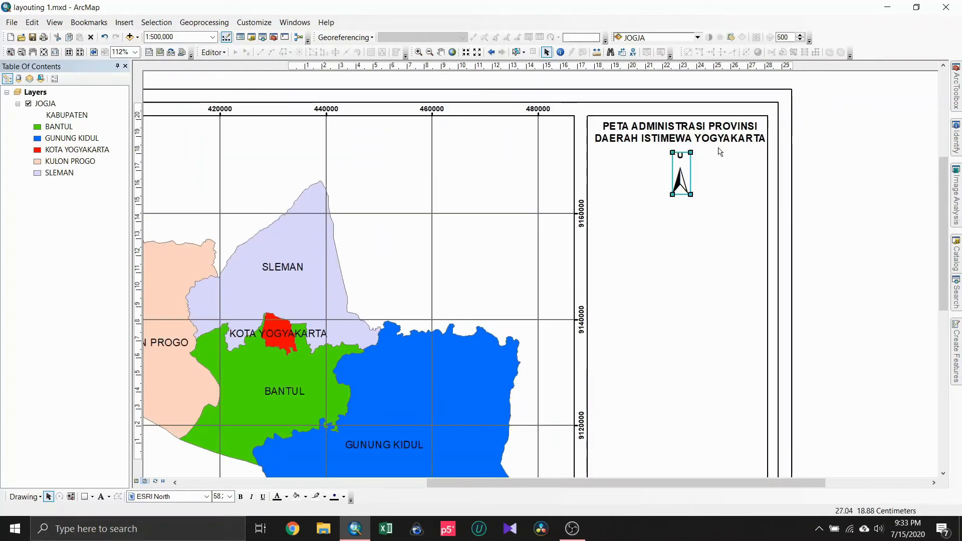
{"action": "left_click", "coordinate": [839, 145]}
{"action": "left_click", "coordinate": [681, 178]}
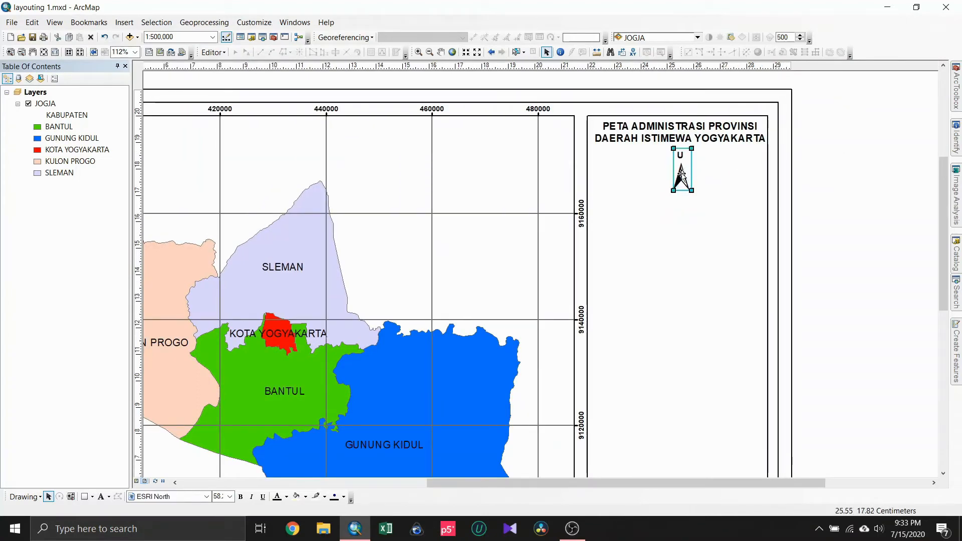
{"action": "left_click", "coordinate": [682, 174]}
{"action": "left_click", "coordinate": [923, 161]}
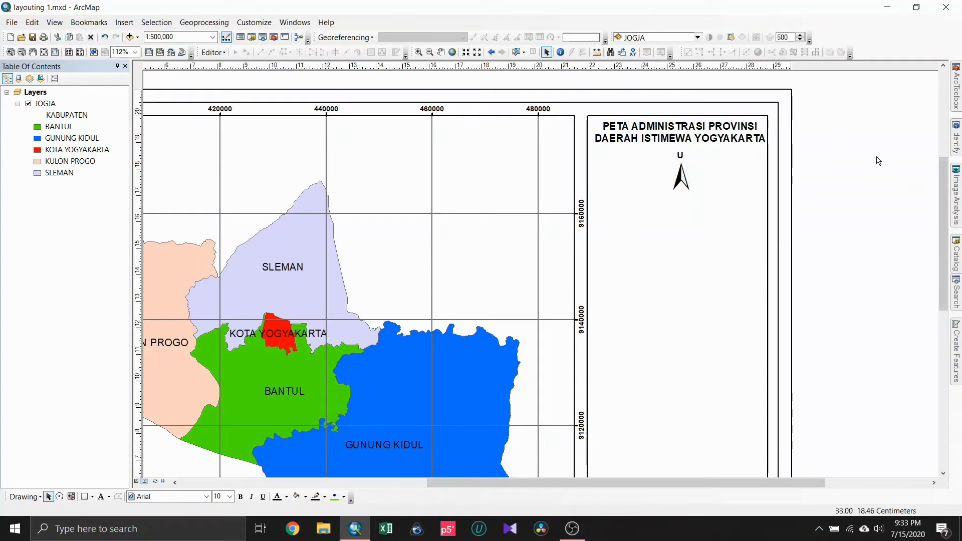
Group the "U" label with the north arrow.
{"action": "left_click_drag", "start_coordinate": [830, 133], "coordinate": [645, 227]}
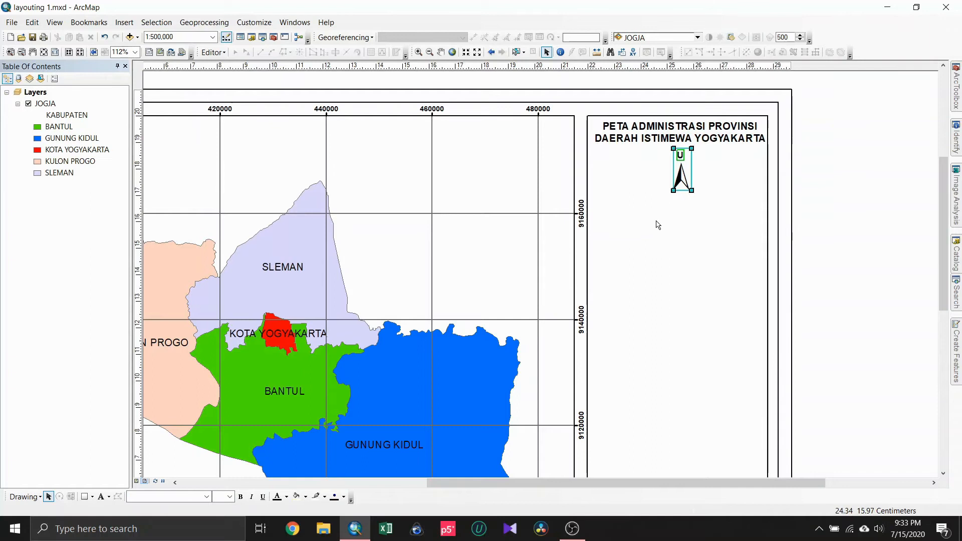
{"action": "right_click", "coordinate": [685, 175]}
{"action": "left_click", "coordinate": [709, 265]}
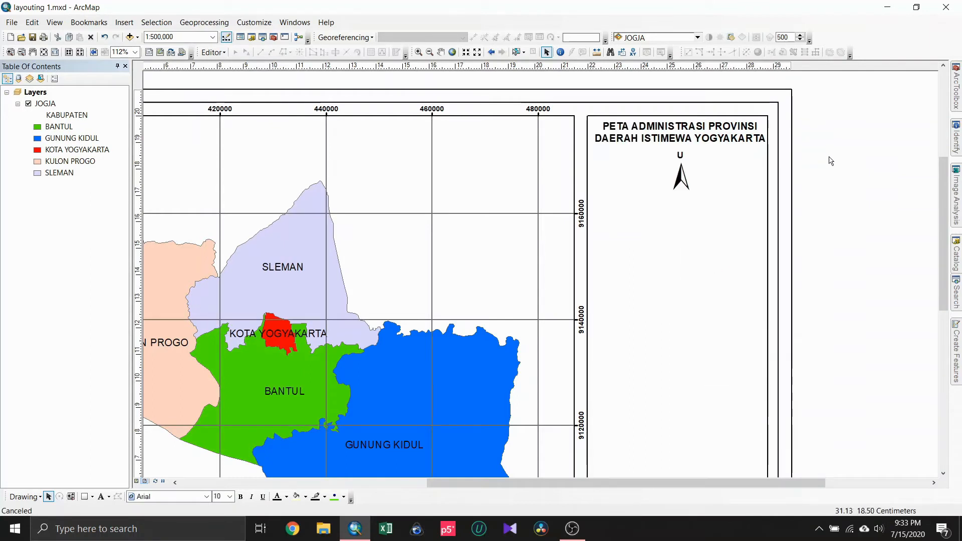
{"action": "left_click", "coordinate": [842, 162]}
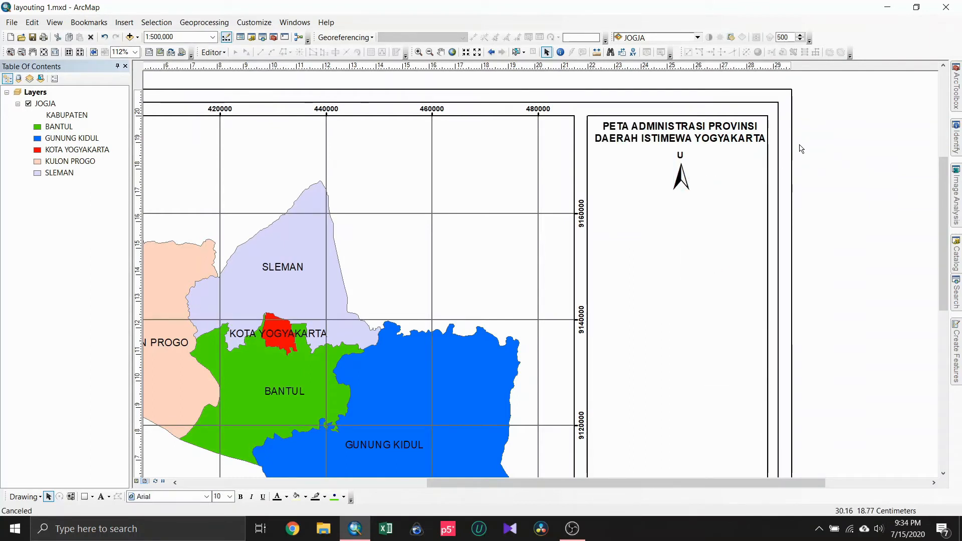
{"action": "left_click", "coordinate": [694, 181]}
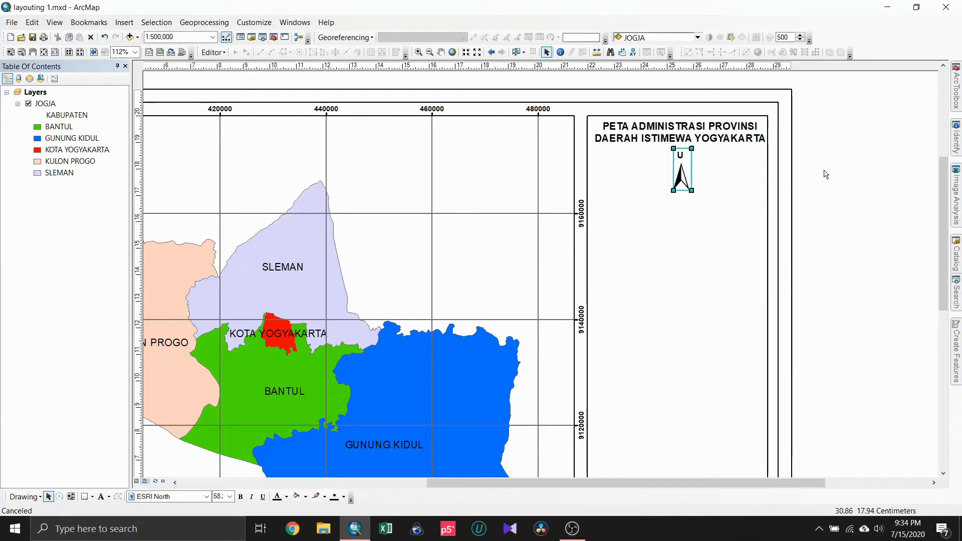
{"action": "left_click", "coordinate": [731, 163]}
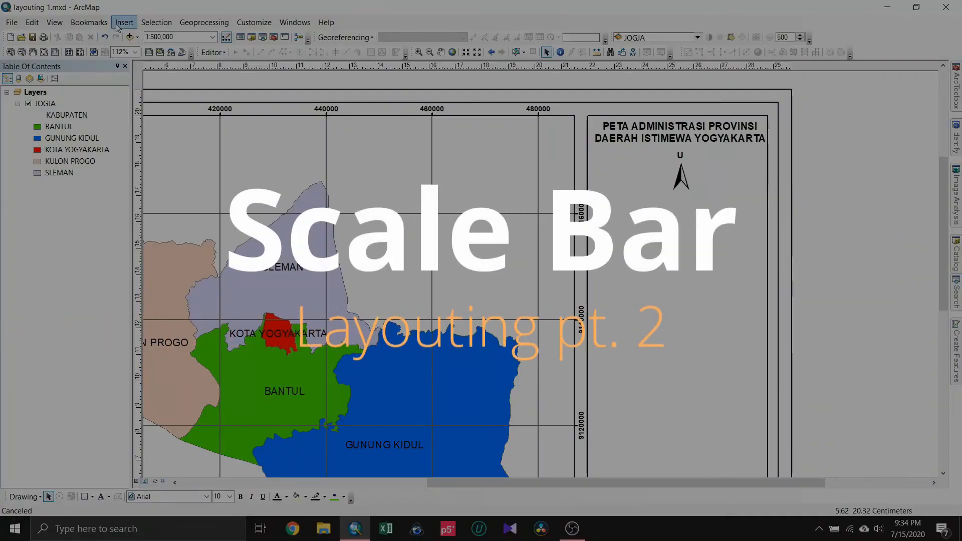
Insert an Alternating Scale Bar 1 and place it just beneath the north arrow in the side frame.
{"action": "left_click", "coordinate": [120, 24]}
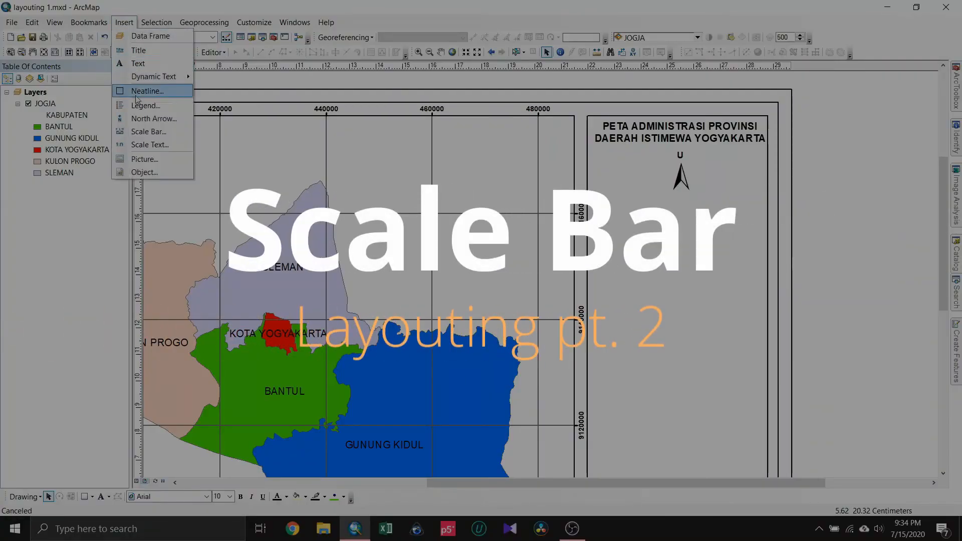
{"action": "left_click", "coordinate": [149, 132]}
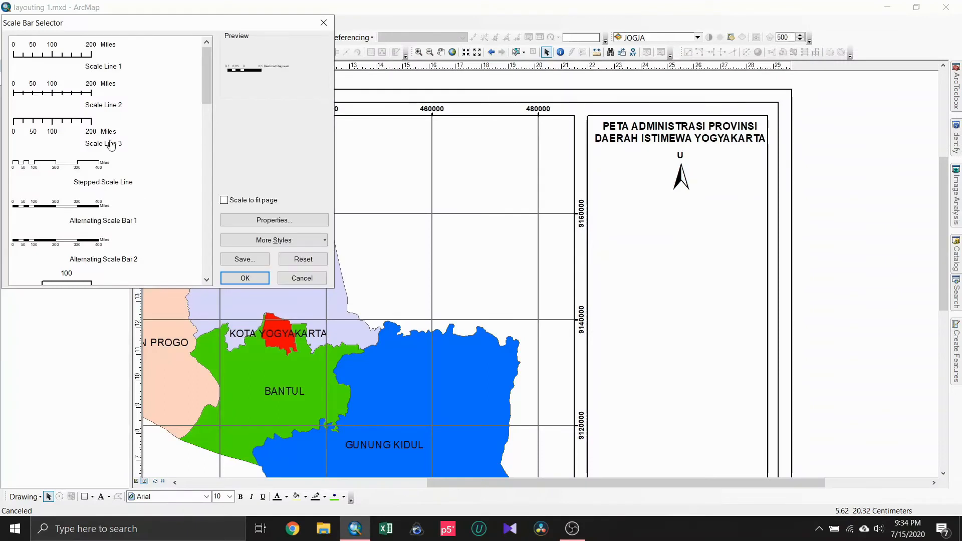
{"action": "left_click", "coordinate": [81, 205]}
{"action": "left_click", "coordinate": [245, 278]}
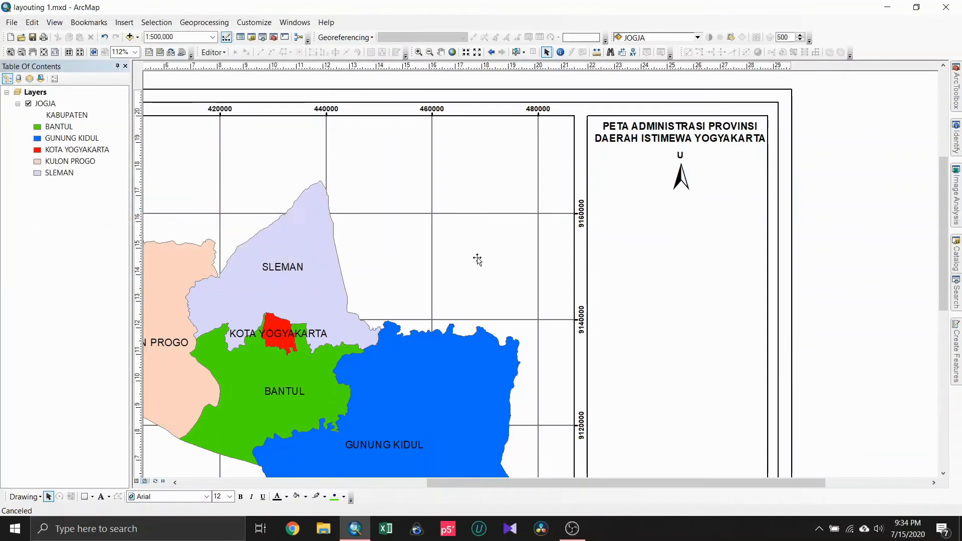
{"action": "left_click_drag", "start_coordinate": [570, 269], "coordinate": [762, 212]}
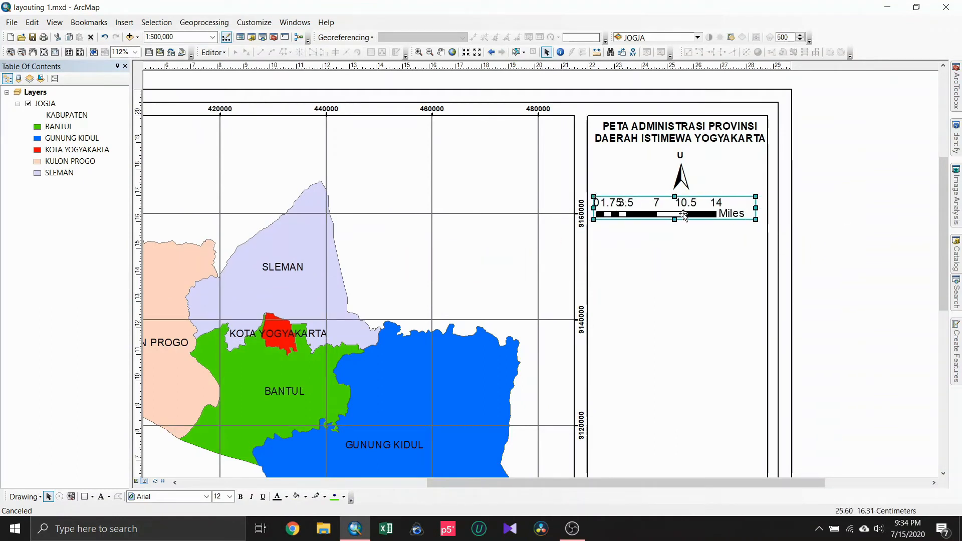
Set the scale bar's division units to Kilometers and edit its unit label to "Kilometer".
{"action": "double_click", "coordinate": [684, 215]}
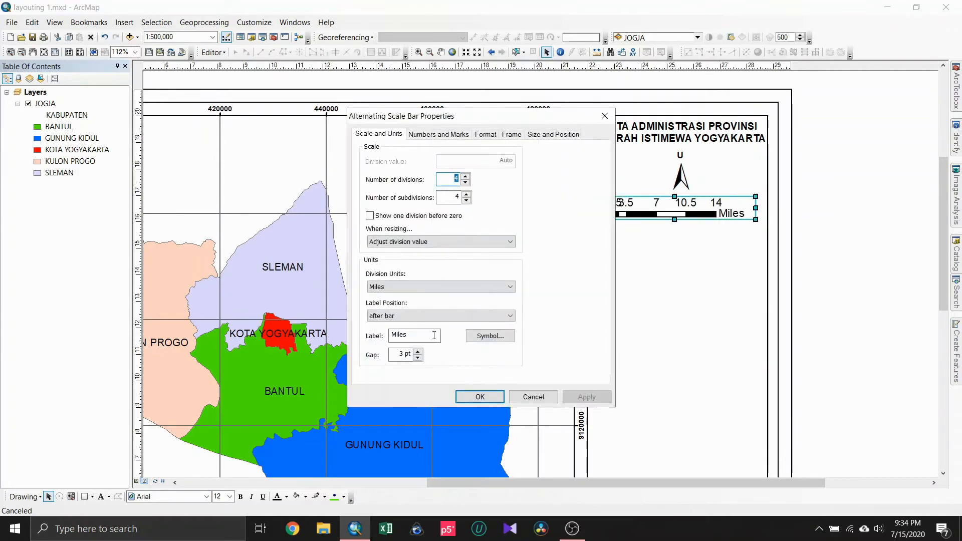
{"action": "left_click", "coordinate": [414, 286]}
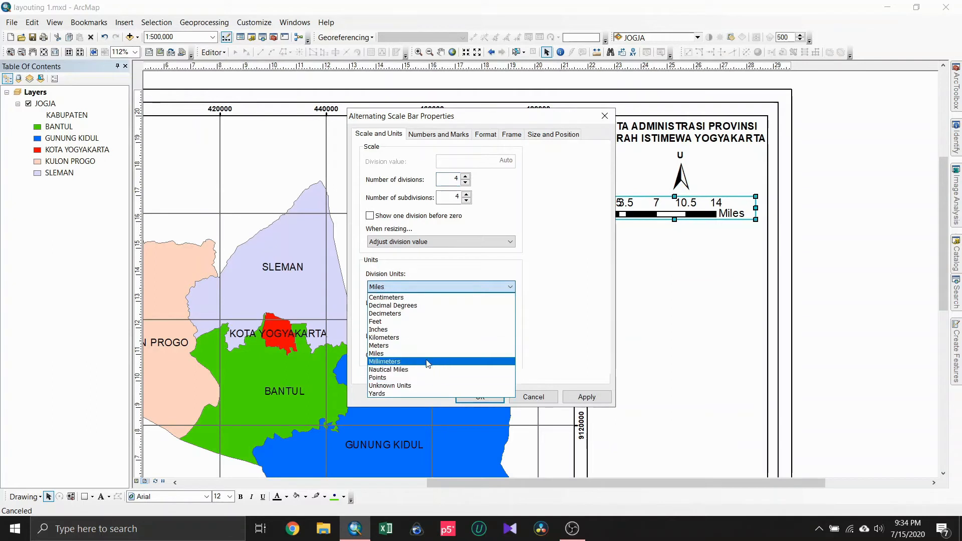
{"action": "left_click", "coordinate": [426, 337]}
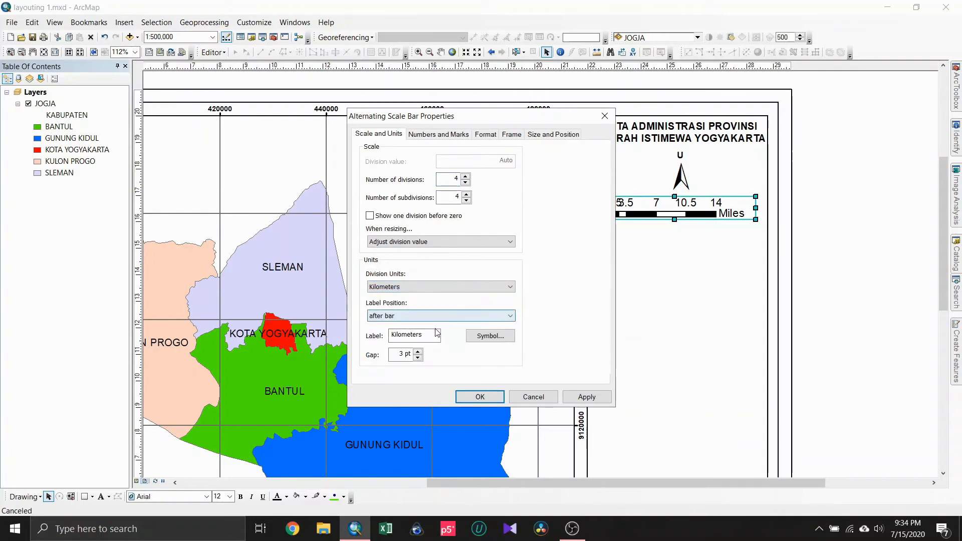
{"action": "left_click", "coordinate": [433, 335]}
{"action": "key", "text": "BackSpace"}
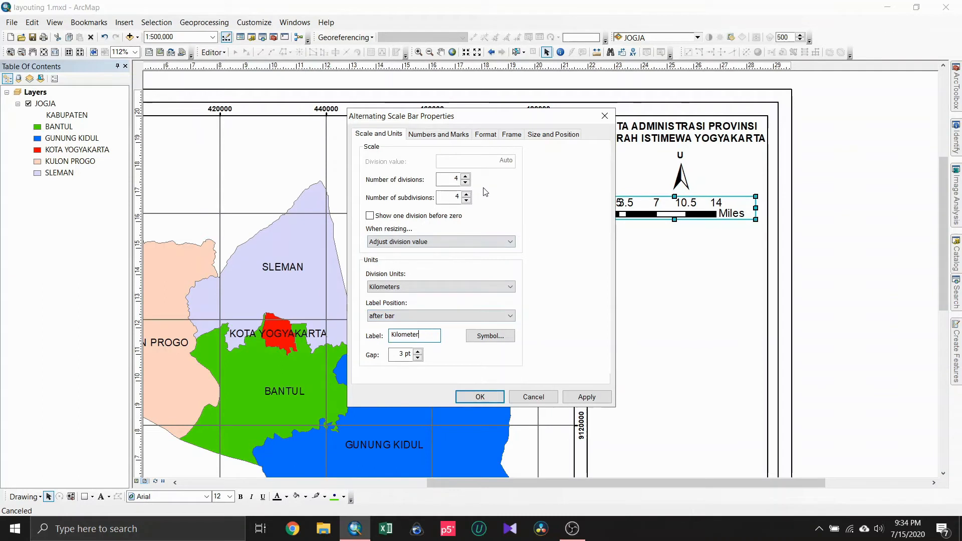
Set the scale bar to 2 divisions and 2 subdivisions and apply the settings.
{"action": "left_click", "coordinate": [466, 183]}
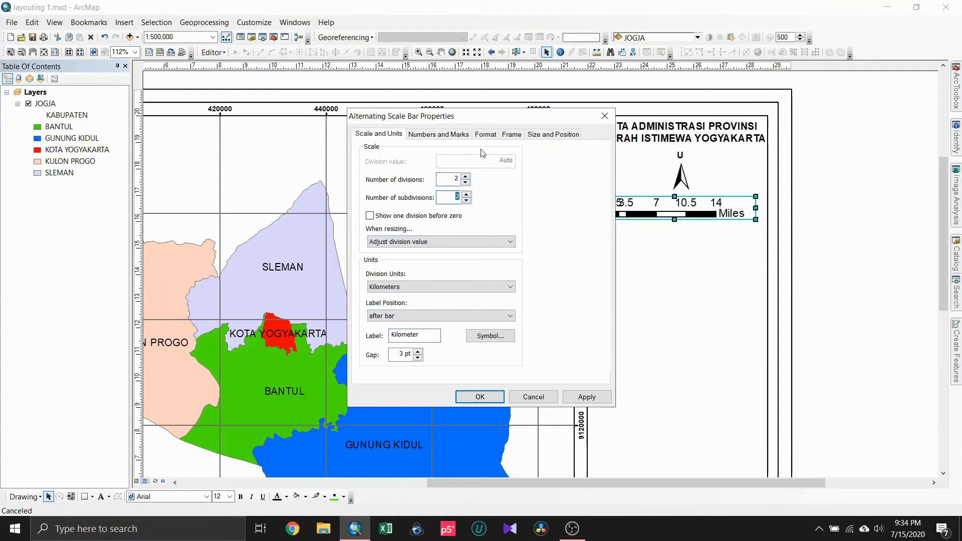
{"action": "left_click_drag", "start_coordinate": [538, 122], "coordinate": [481, 129]}
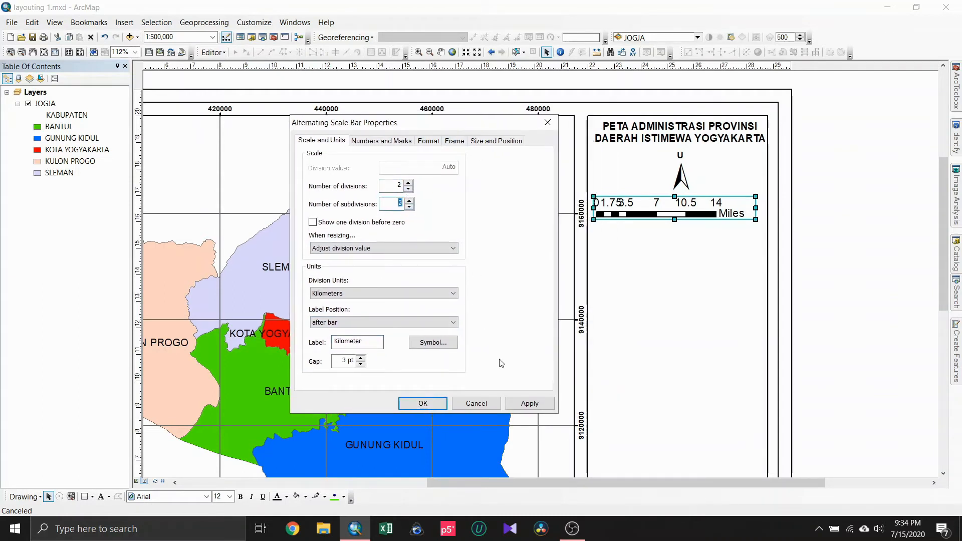
{"action": "left_click", "coordinate": [530, 403]}
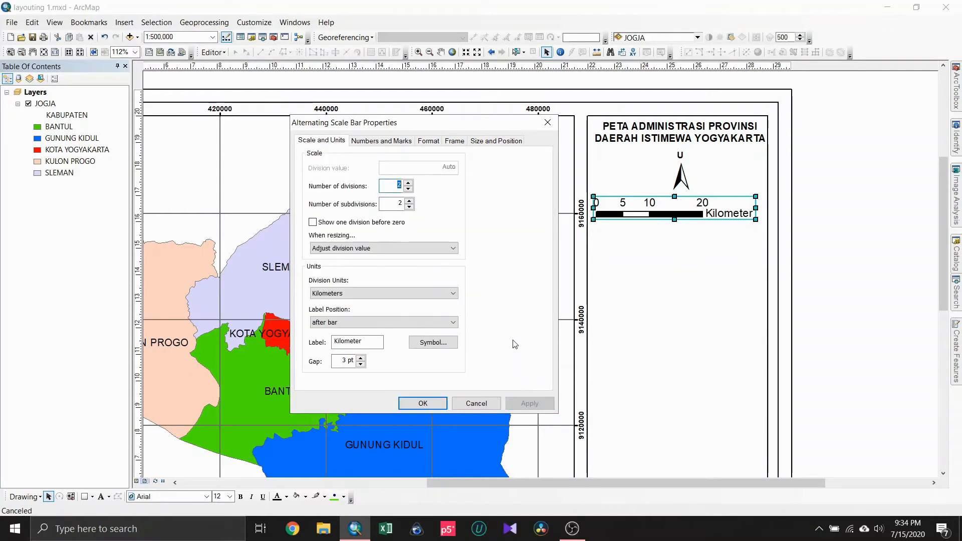
Shorten the scale bar's unit label to "Km" and confirm the properties.
{"action": "left_click_drag", "start_coordinate": [363, 341], "coordinate": [337, 341]}
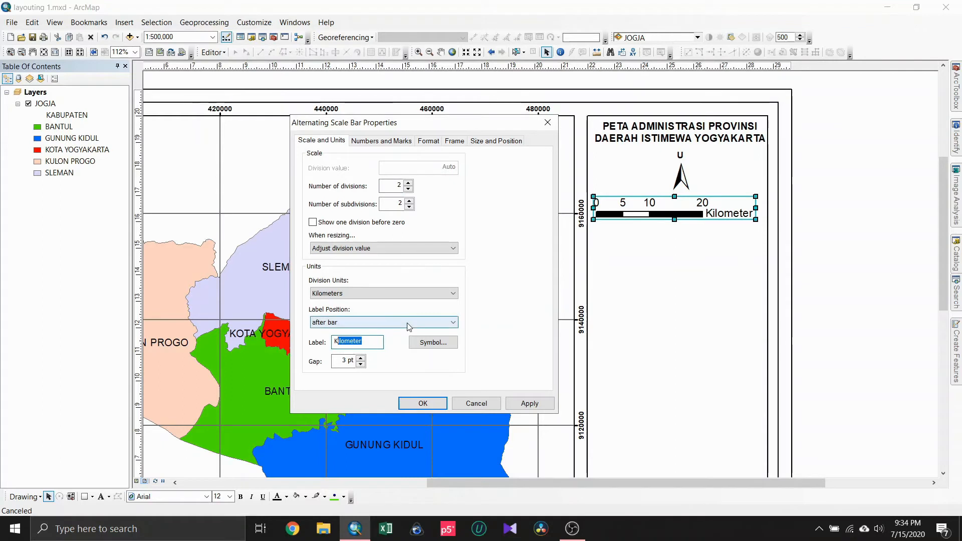
{"action": "type", "text": "M"}
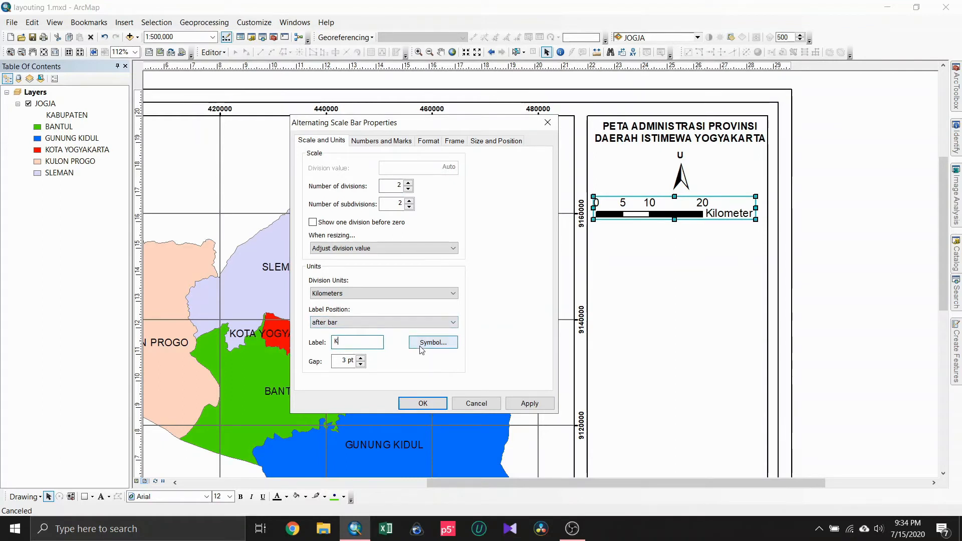
{"action": "type", "text": "m"}
{"action": "left_click", "coordinate": [521, 409]}
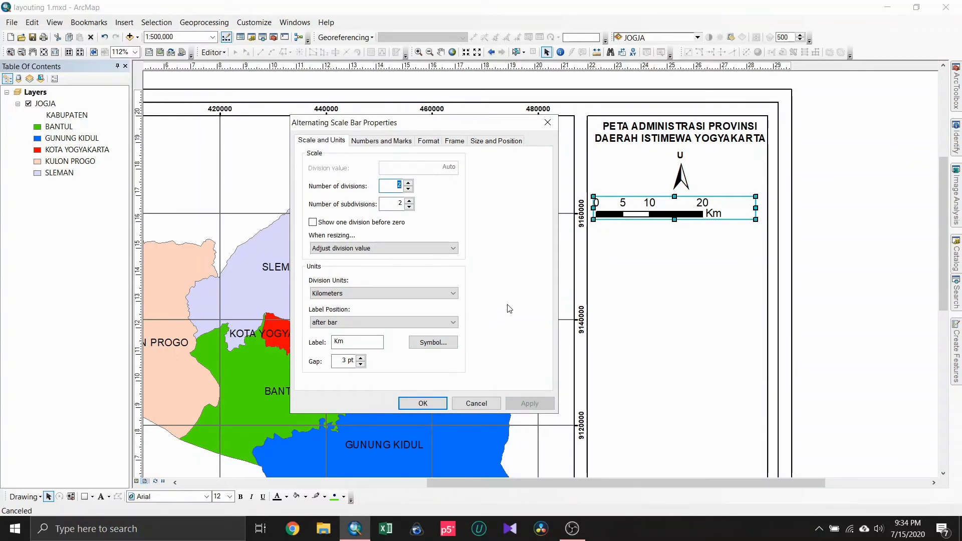
{"action": "left_click", "coordinate": [427, 405]}
Narrow the scale bar's box and move the bar so it sits centred beneath the north arrow, then deselect it.
{"action": "left_click_drag", "start_coordinate": [757, 208], "coordinate": [725, 208]}
{"action": "left_click_drag", "start_coordinate": [664, 209], "coordinate": [696, 210]}
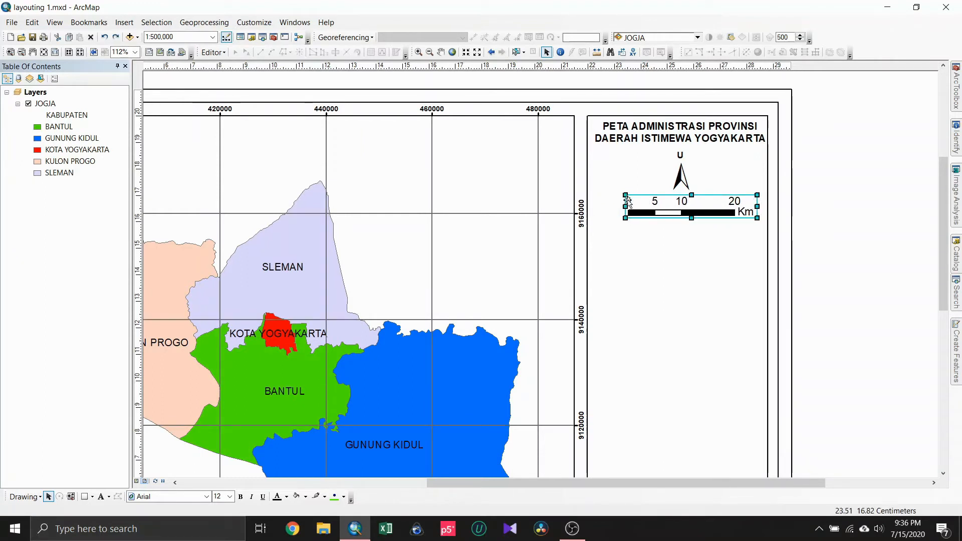
{"action": "left_click", "coordinate": [837, 207]}
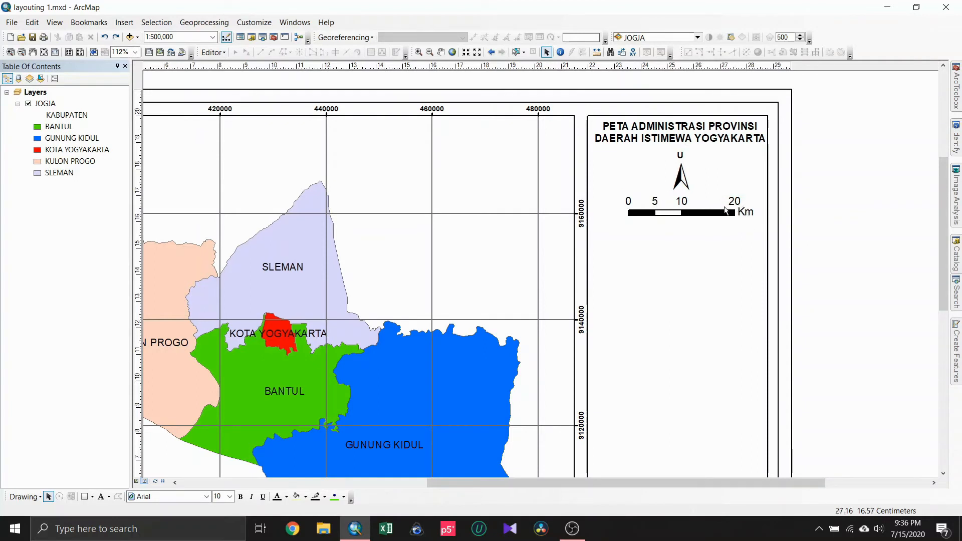
Set the font size of the scale bar's numbers to 10.
{"action": "left_click", "coordinate": [682, 212]}
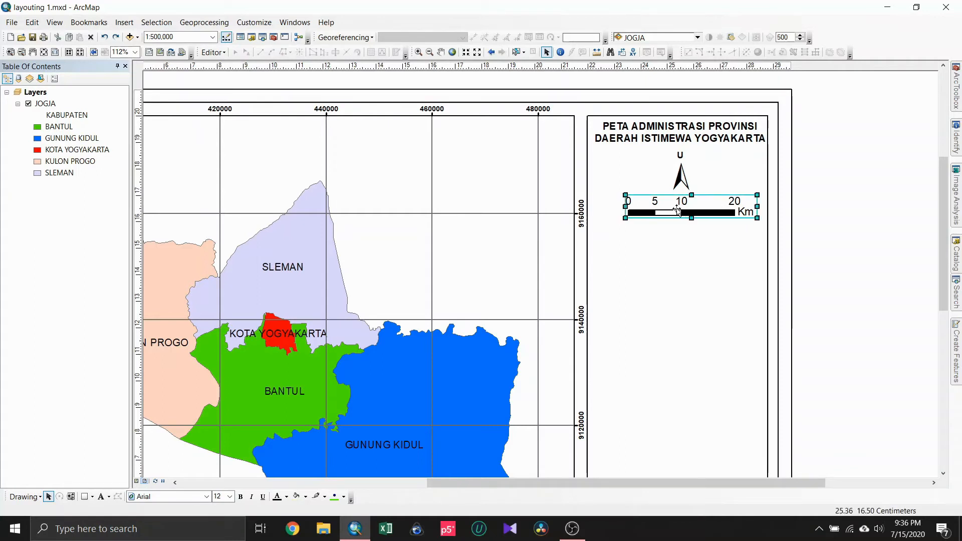
{"action": "double_click", "coordinate": [678, 210]}
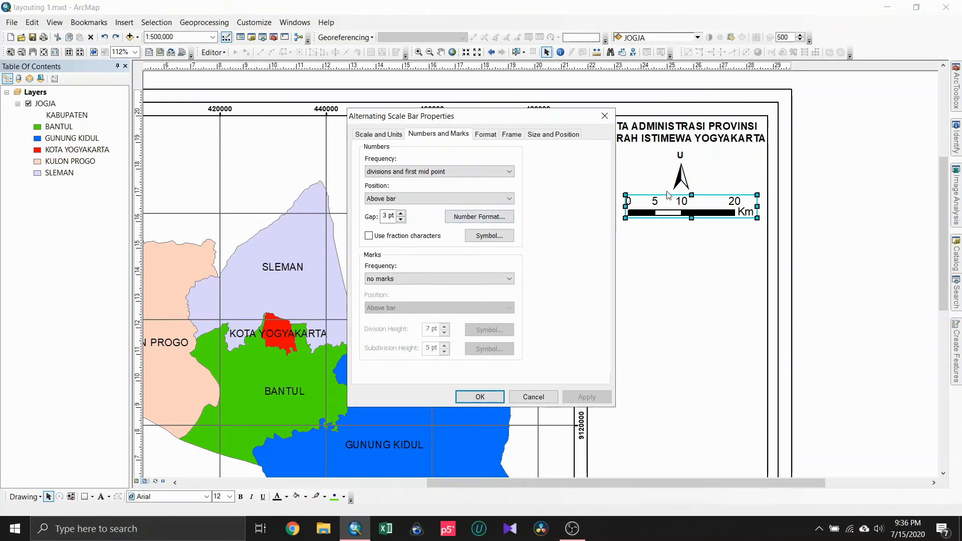
{"action": "left_click", "coordinate": [495, 240]}
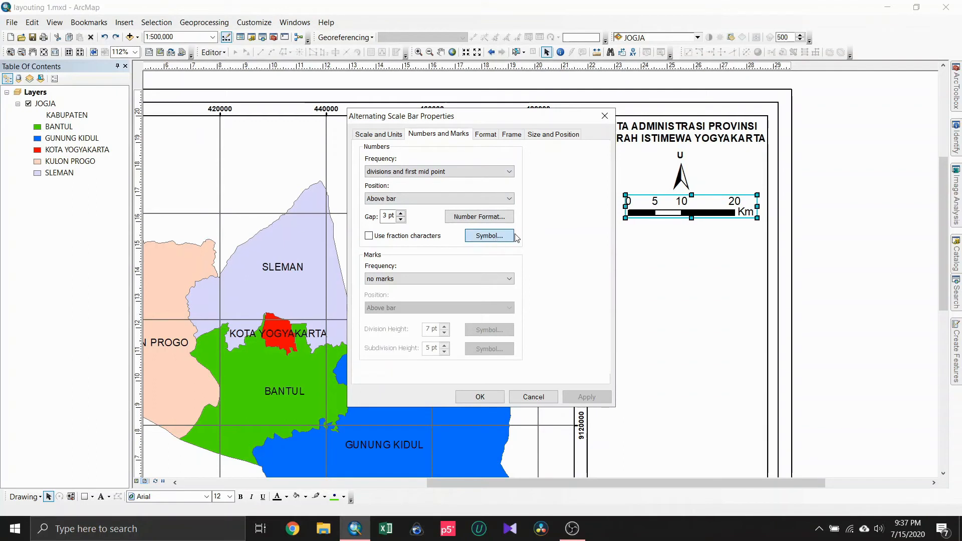
{"action": "left_click", "coordinate": [613, 212]}
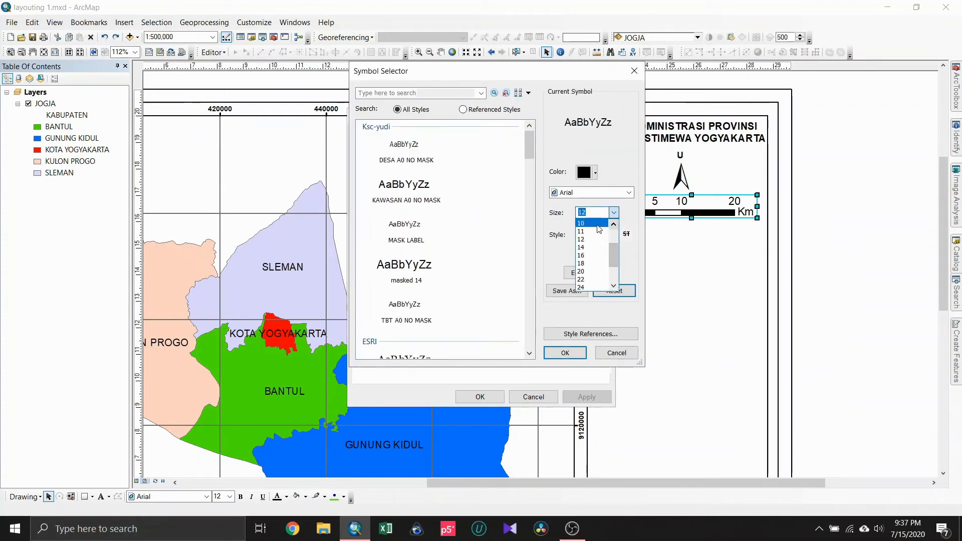
{"action": "left_click", "coordinate": [597, 224]}
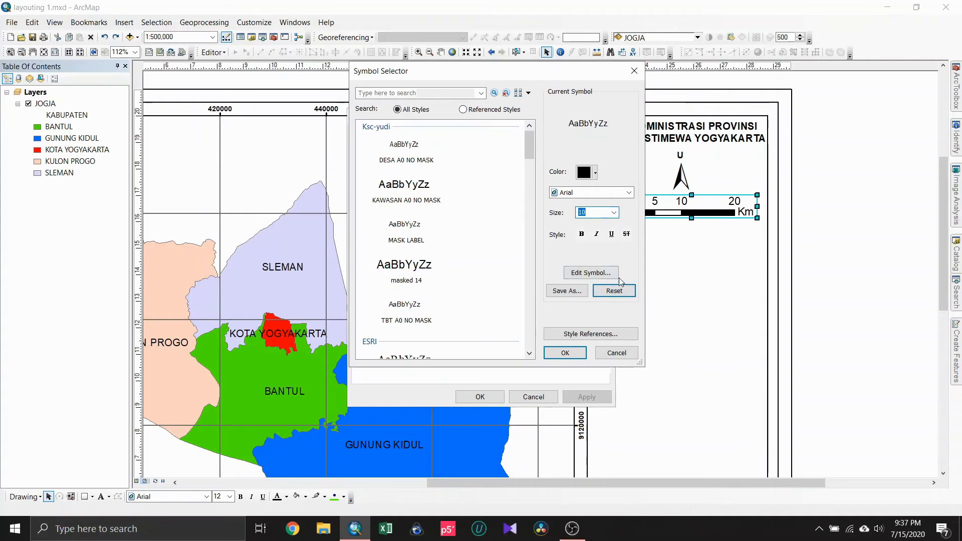
{"action": "left_click", "coordinate": [579, 354]}
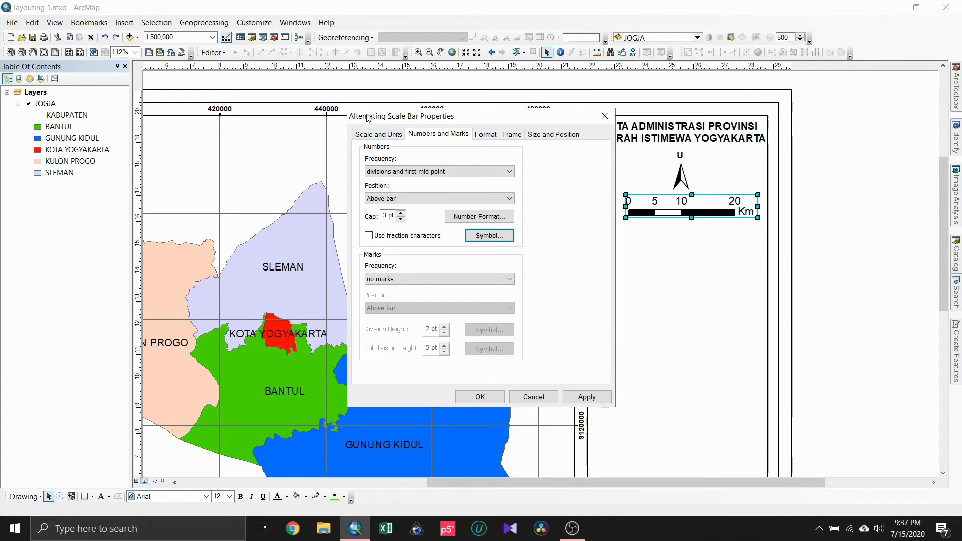
Set the font size of the scale bar's "Km" label to 10, confirm the properties and deselect the bar.
{"action": "left_click", "coordinate": [377, 132]}
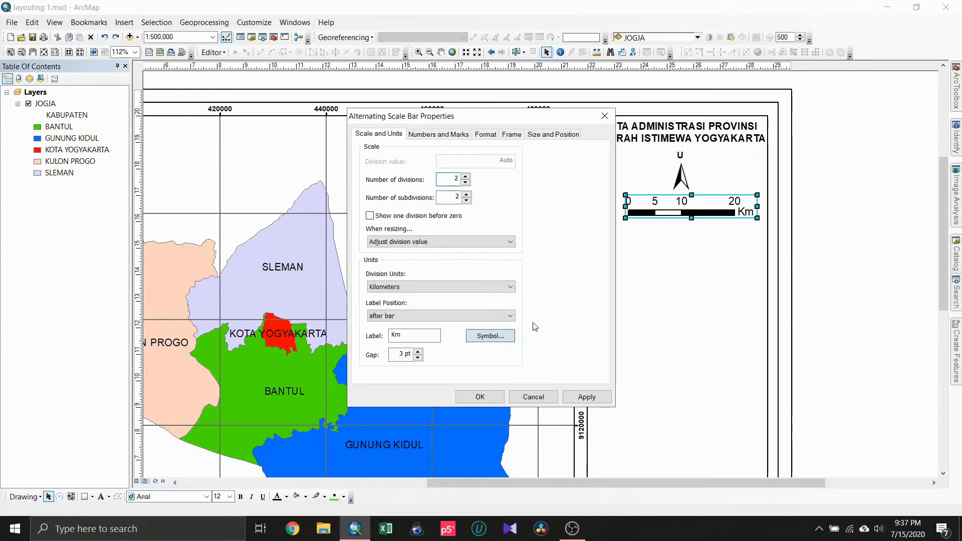
{"action": "left_click", "coordinate": [510, 339]}
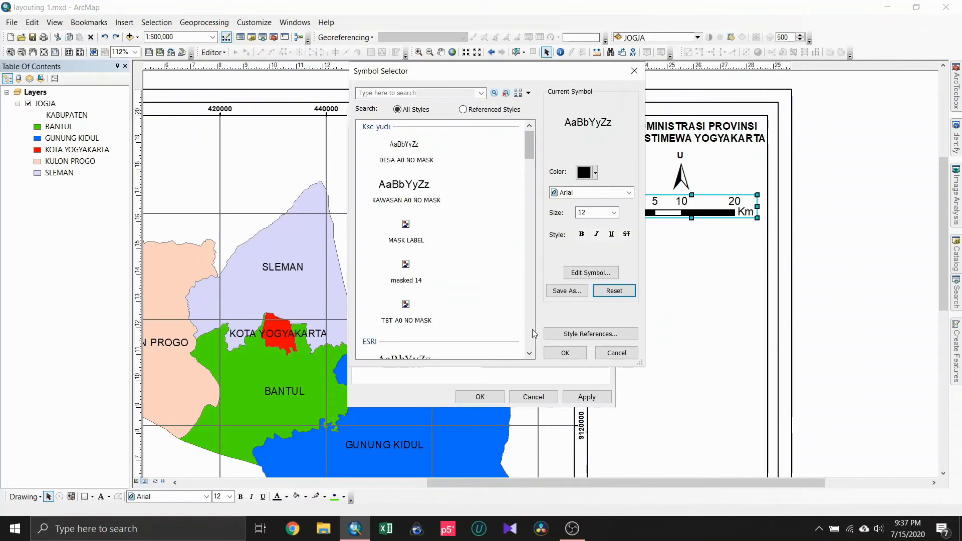
{"action": "left_click", "coordinate": [613, 212]}
{"action": "left_click", "coordinate": [614, 224]}
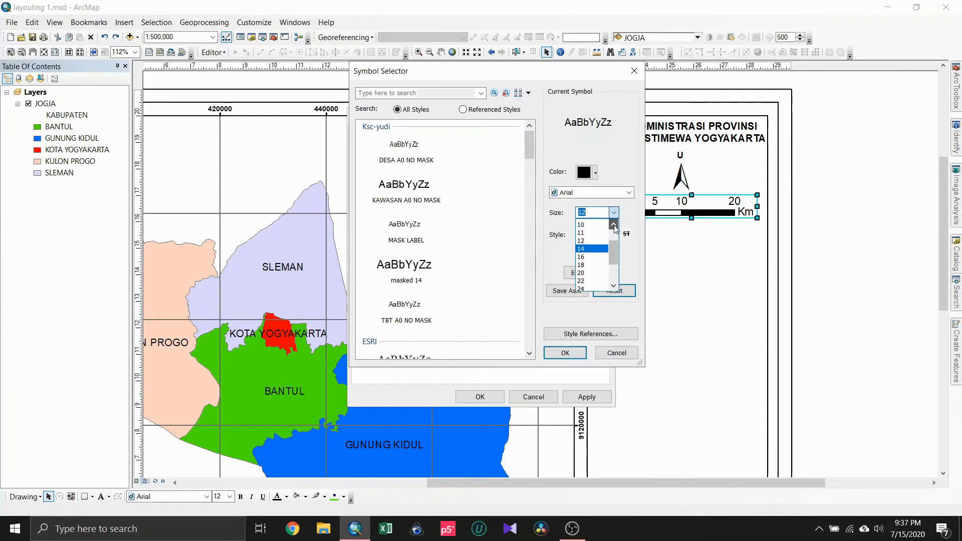
{"action": "left_click", "coordinate": [591, 232]}
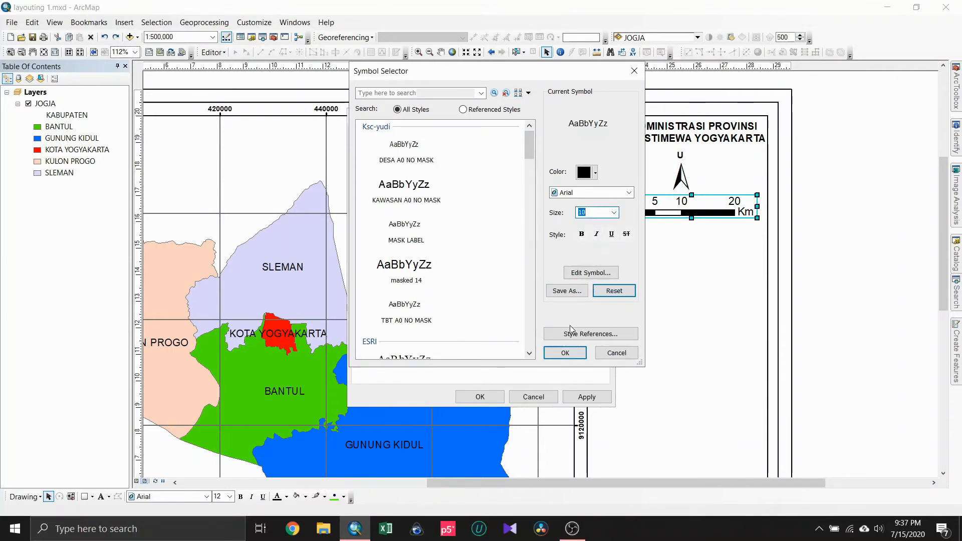
{"action": "left_click", "coordinate": [565, 353]}
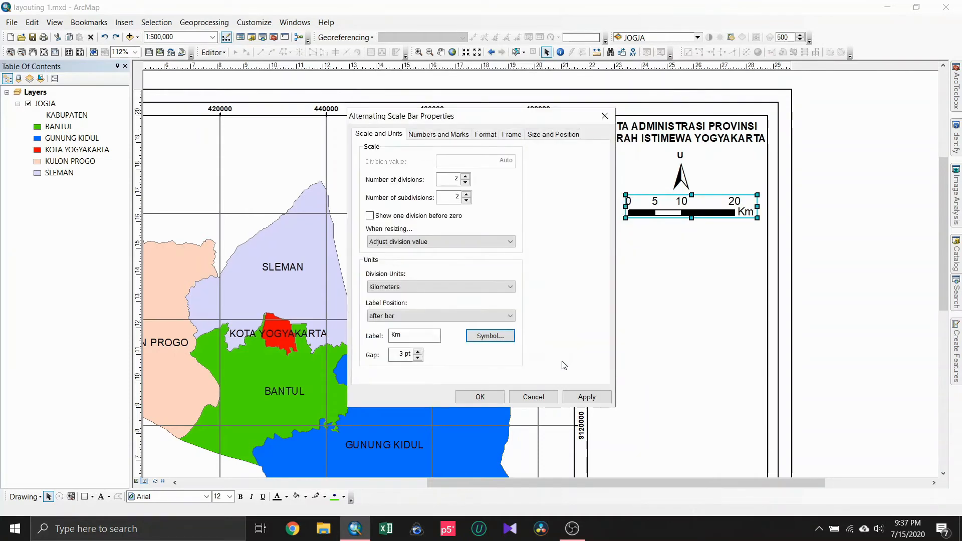
{"action": "left_click", "coordinate": [480, 397]}
{"action": "left_click", "coordinate": [833, 201]}
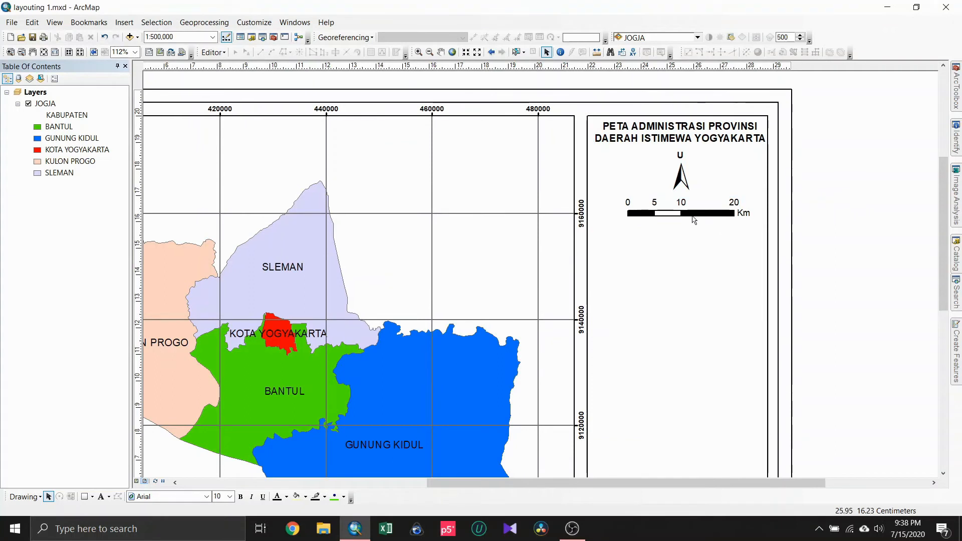
Group the scale bar with the U-labelled north arrow and deselect them.
{"action": "left_click", "coordinate": [691, 216]}
{"action": "left_click", "coordinate": [801, 206]}
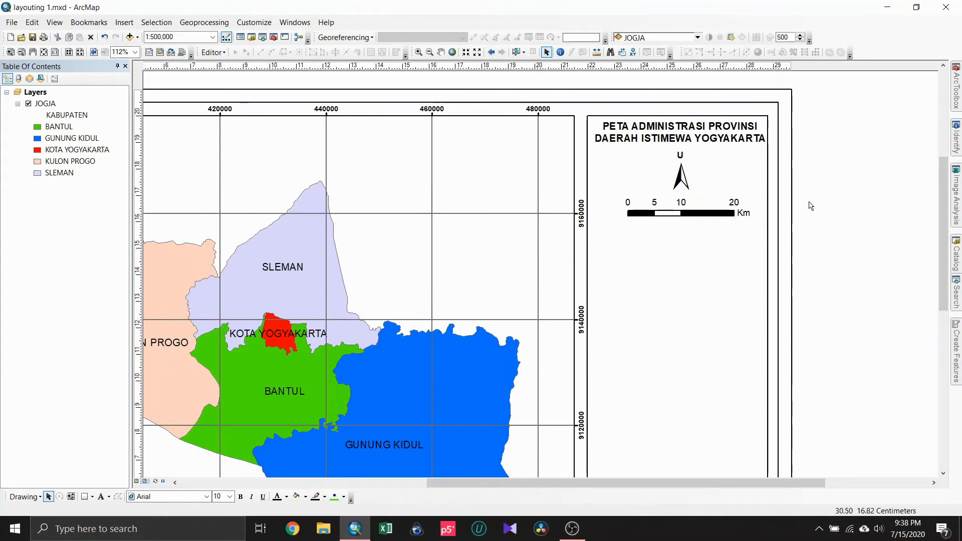
{"action": "left_click", "coordinate": [684, 216]}
{"action": "left_click", "coordinate": [680, 177], "text": "shift"}
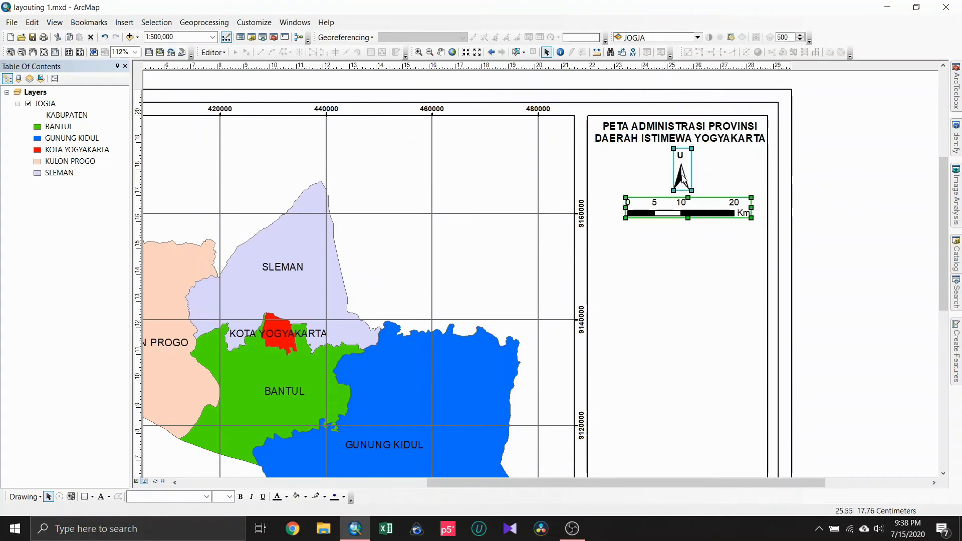
{"action": "right_click", "coordinate": [681, 175]}
{"action": "left_click", "coordinate": [715, 265]}
{"action": "left_click", "coordinate": [831, 194]}
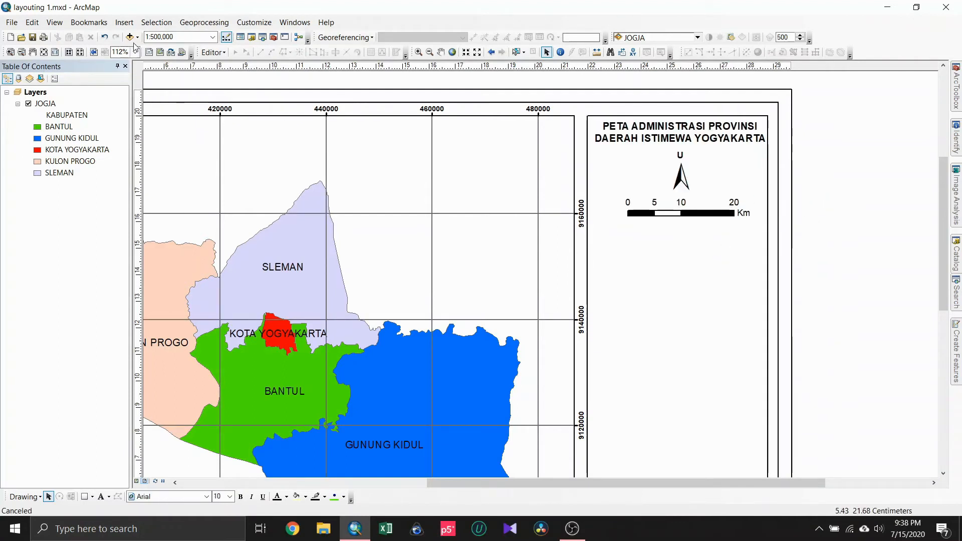
Insert a one-column legend for the JOGJA layer with default settings and place it in the side panel beneath the scale bar.
{"action": "left_click", "coordinate": [124, 23]}
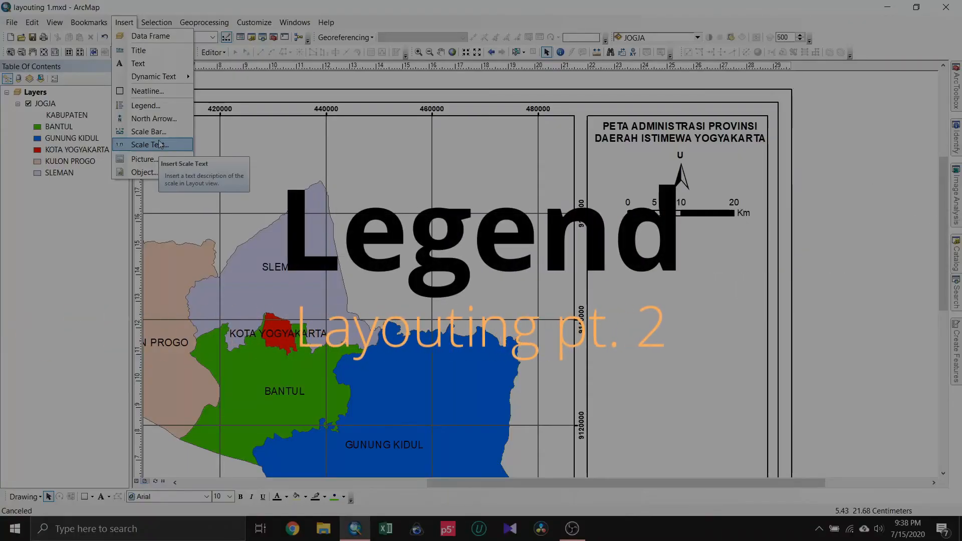
{"action": "left_click", "coordinate": [144, 106]}
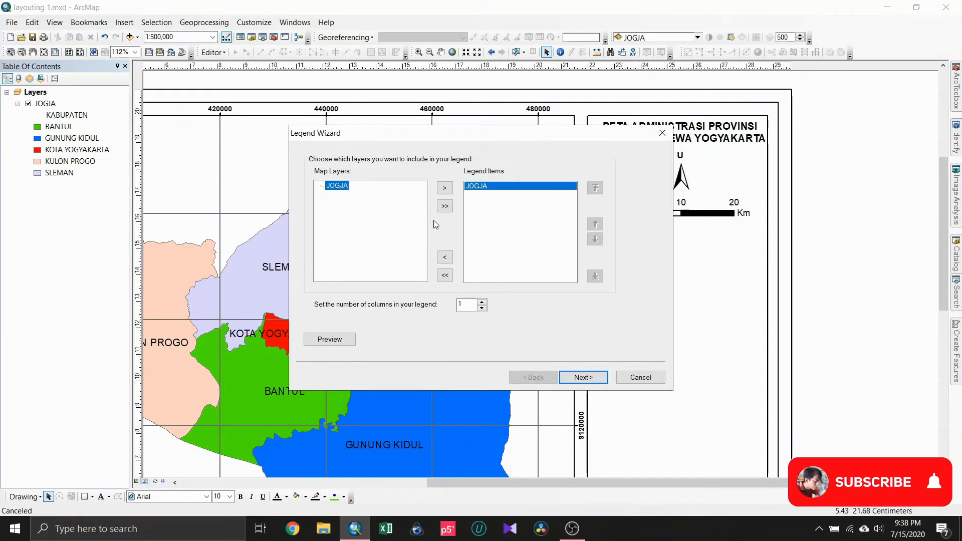
{"action": "left_click", "coordinate": [491, 189]}
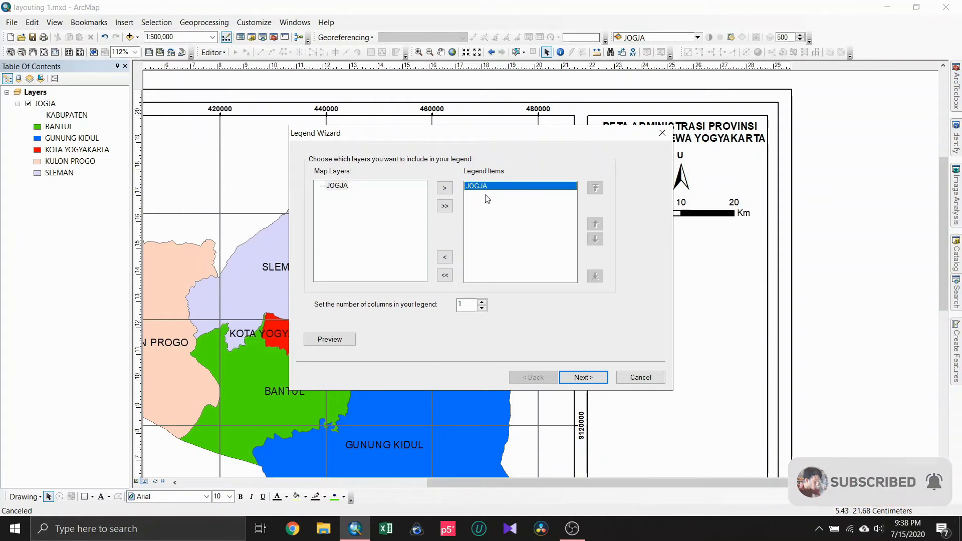
{"action": "left_click", "coordinate": [581, 379]}
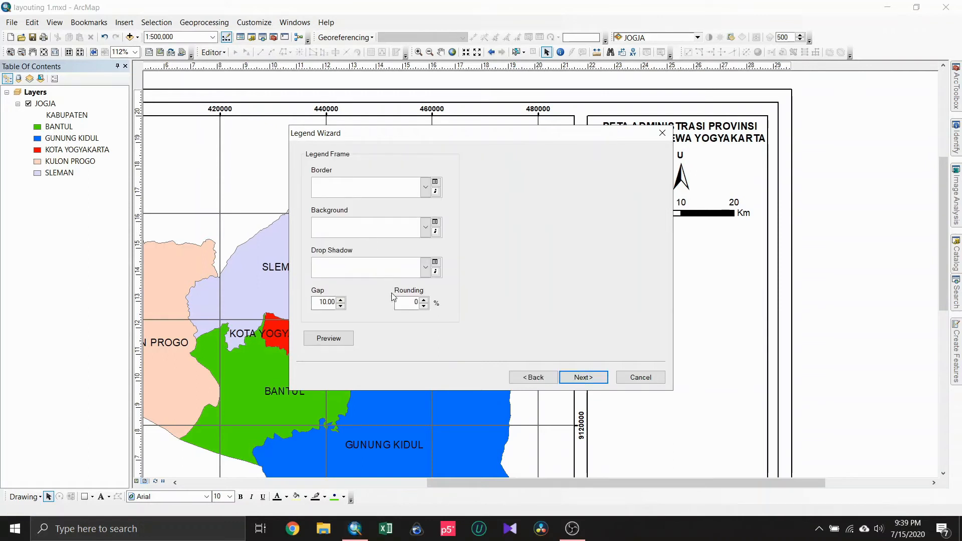
{"action": "left_click", "coordinate": [592, 378]}
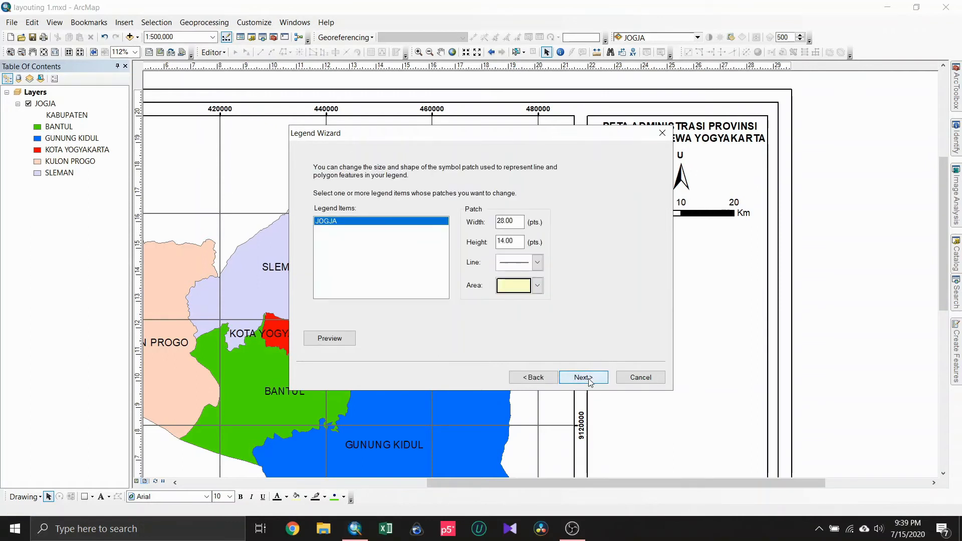
{"action": "left_click", "coordinate": [582, 377]}
{"action": "left_click", "coordinate": [584, 377]}
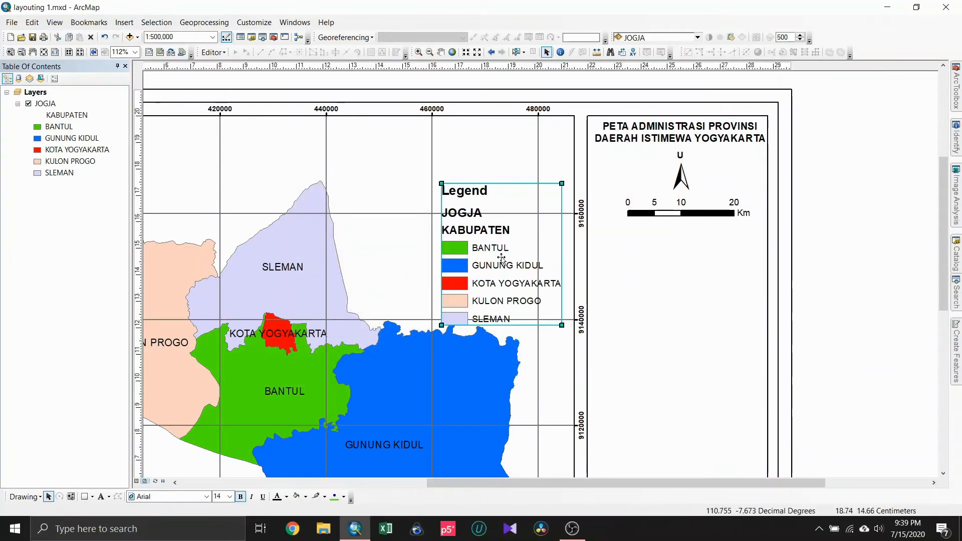
{"action": "left_click_drag", "start_coordinate": [503, 262], "coordinate": [679, 319]}
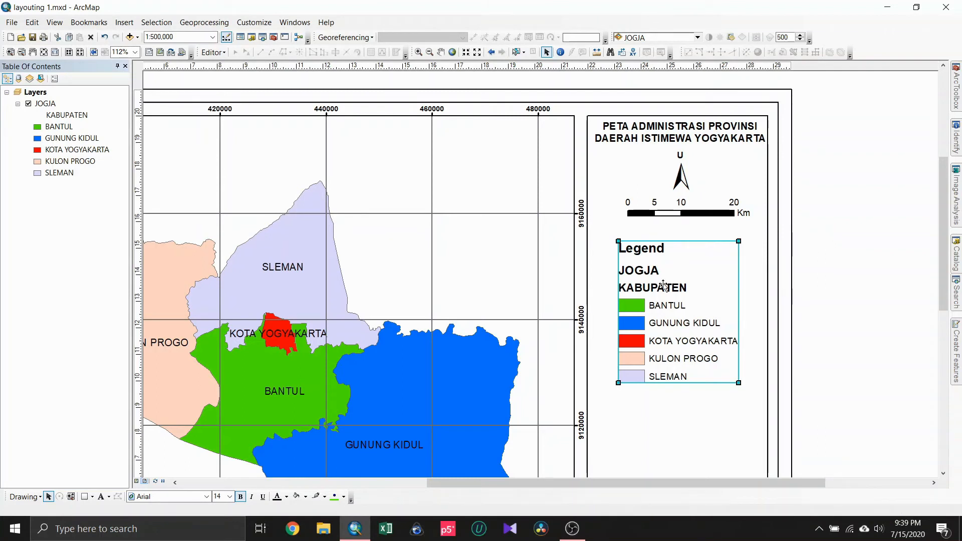
Change the legend's title to "Keterangan :".
{"action": "left_click", "coordinate": [630, 256]}
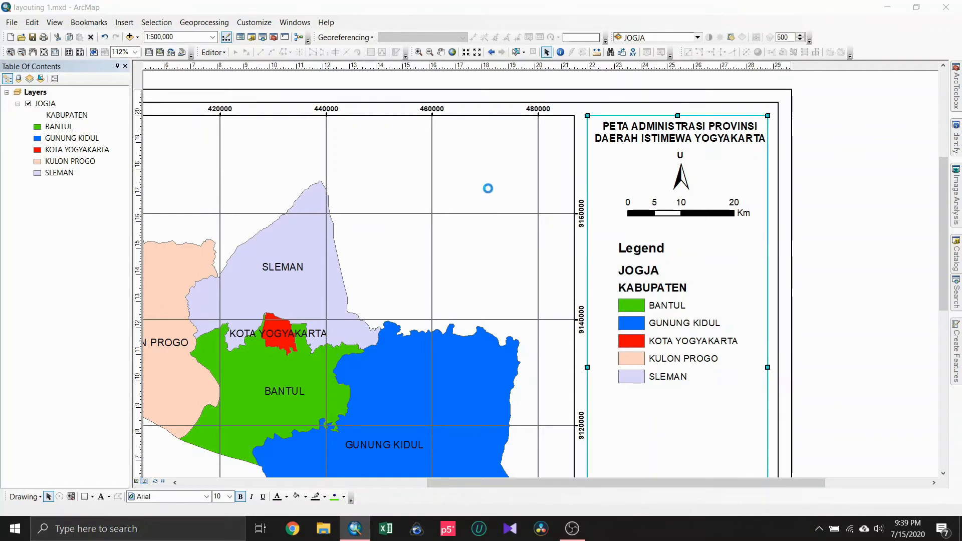
{"action": "double_click", "coordinate": [656, 277]}
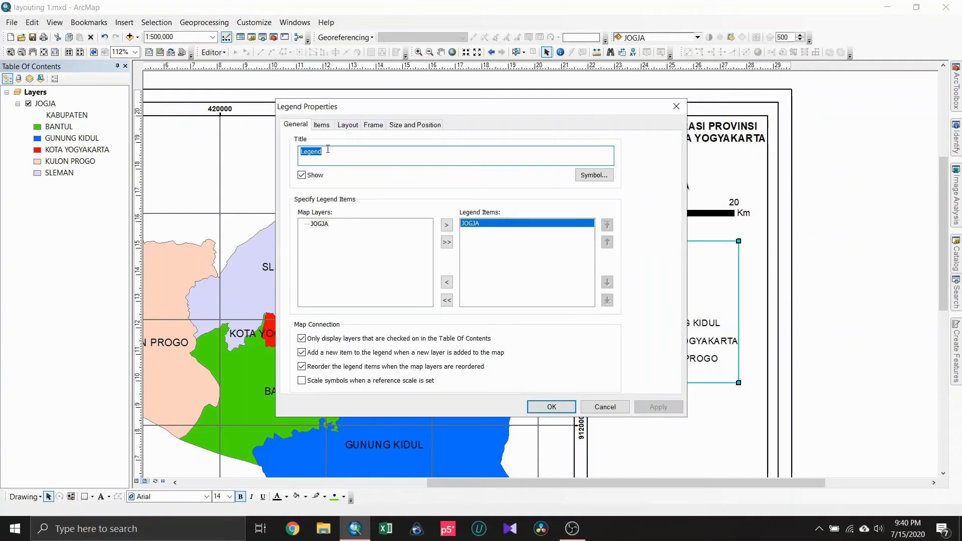
{"action": "left_click", "coordinate": [361, 151]}
{"action": "type", "text": "a :"}
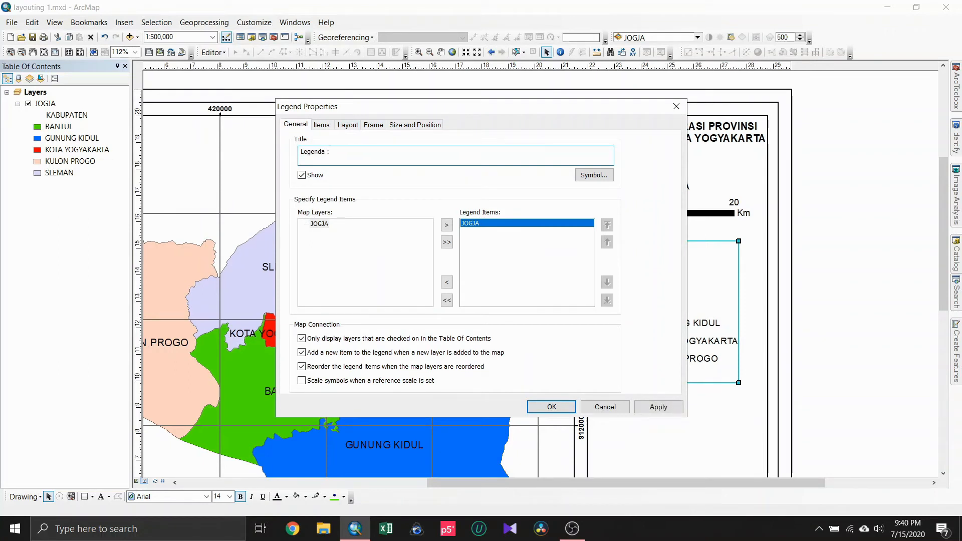
{"action": "key", "text": "BackSpace"}
{"action": "key", "text": "BackSpace"}
{"action": "key", "text": "BackSpace"}
{"action": "key", "text": "BackSpace"}
{"action": "key", "text": "BackSpace"}
{"action": "key", "text": "BackSpace"}
{"action": "key", "text": "BackSpace"}
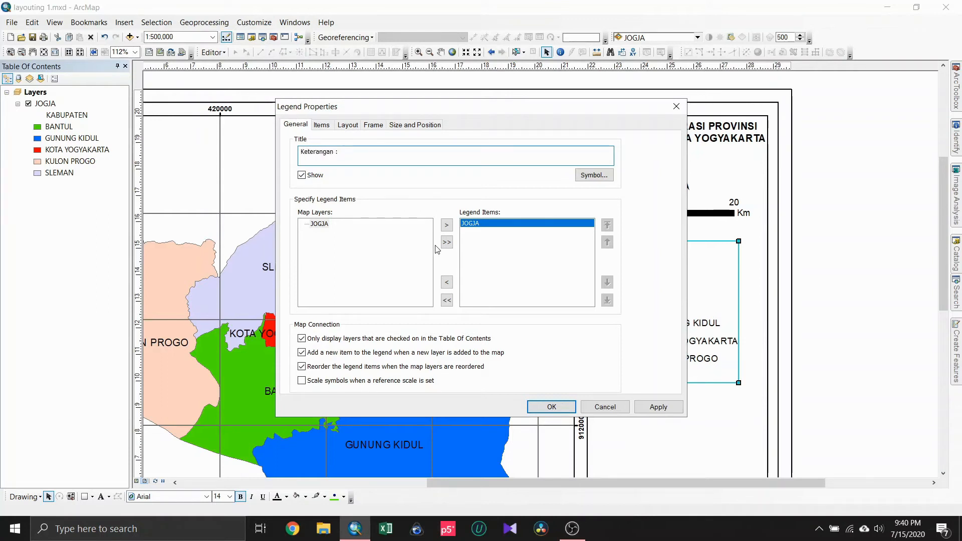
{"action": "left_click", "coordinate": [559, 404]}
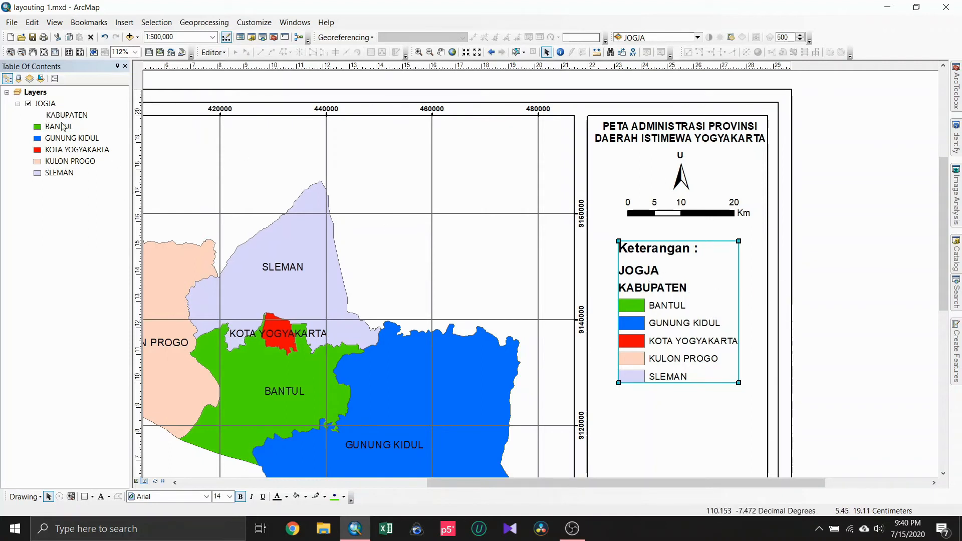
Clear the JOGJA layer's name so it drops out of the legend, then deselect the legend.
{"action": "left_click", "coordinate": [48, 105]}
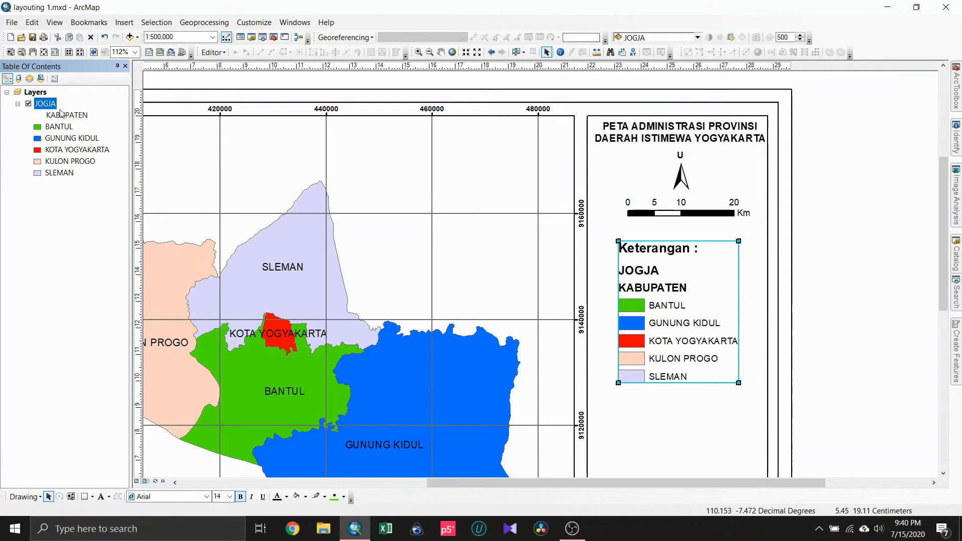
{"action": "left_click", "coordinate": [52, 106]}
{"action": "key", "text": "BackSpace"}
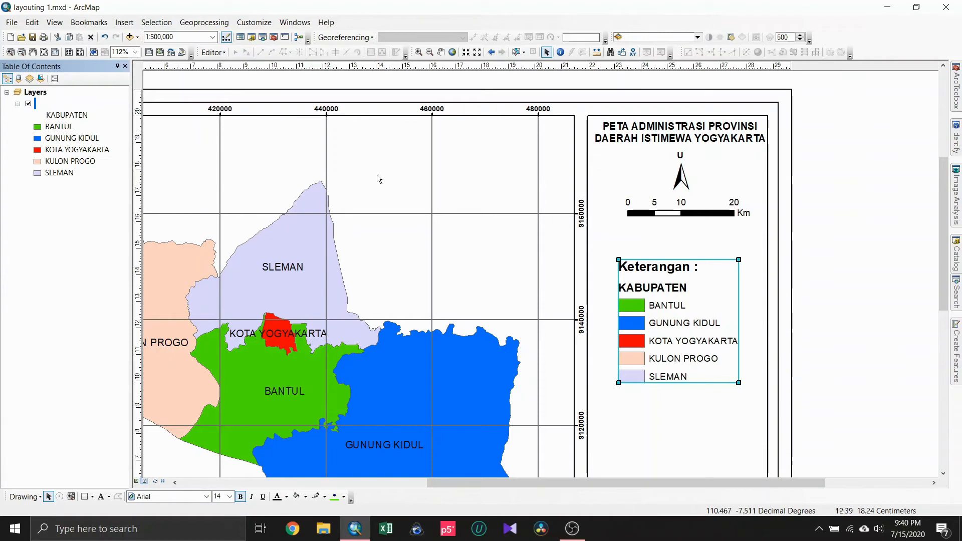
{"action": "right_click", "coordinate": [673, 307]}
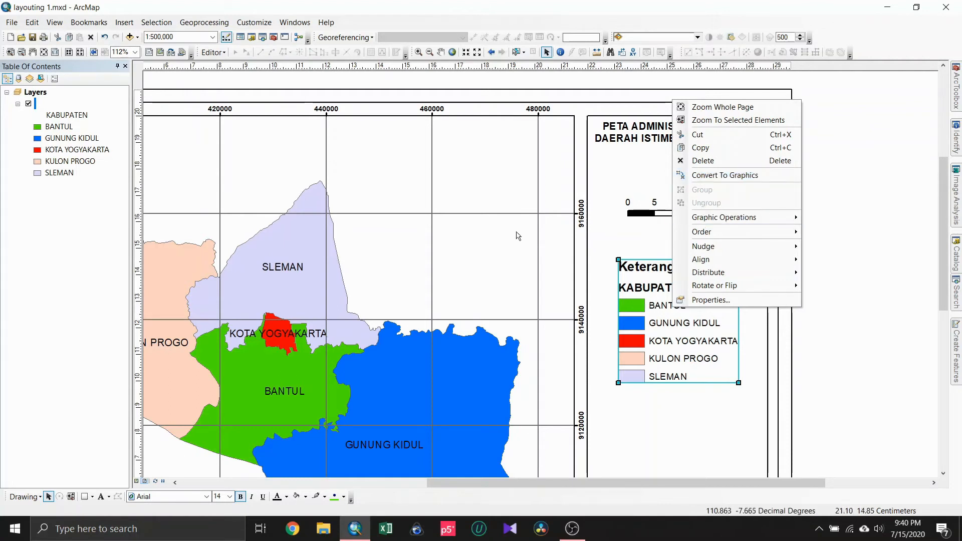
{"action": "left_click", "coordinate": [90, 207]}
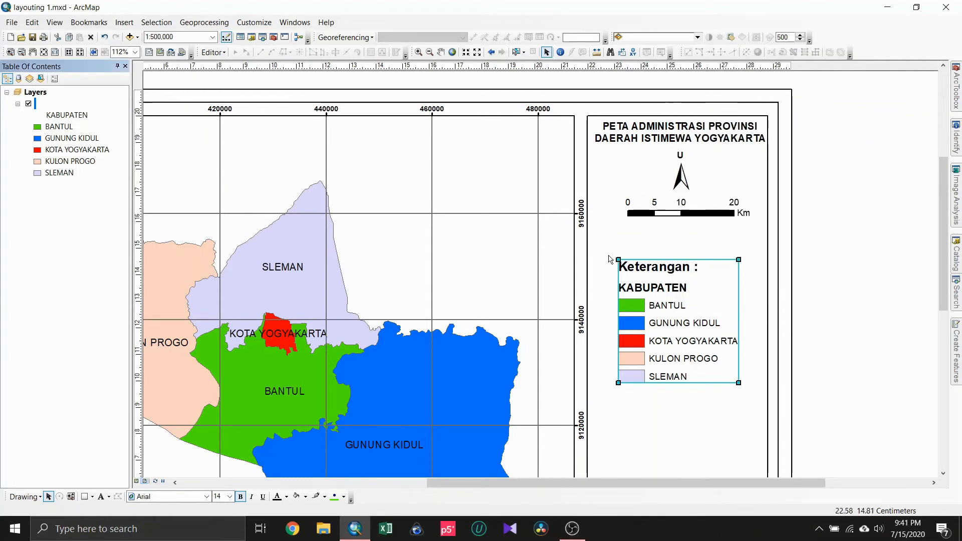
{"action": "left_click", "coordinate": [878, 258]}
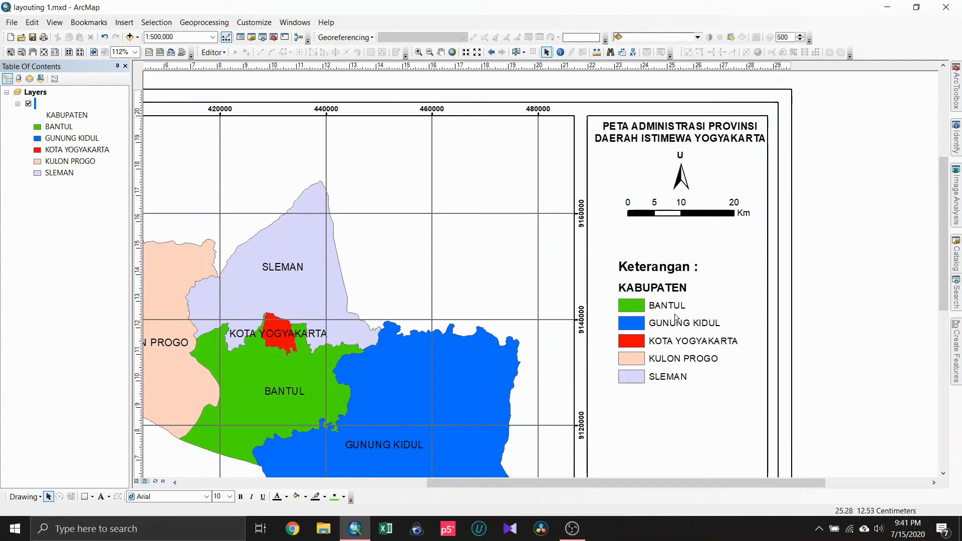
Retitle the legend in capitals as "KETERANGAN :".
{"action": "left_click", "coordinate": [674, 318]}
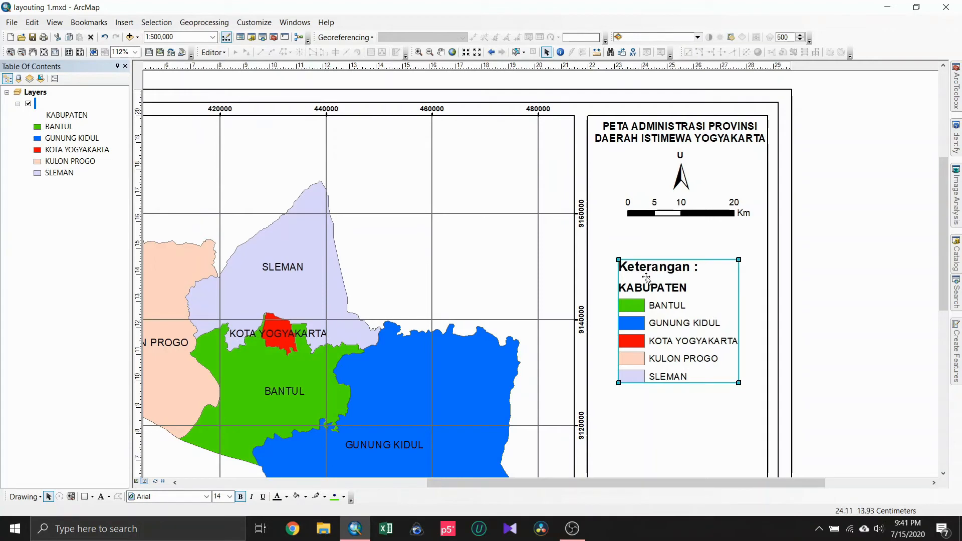
{"action": "double_click", "coordinate": [661, 325]}
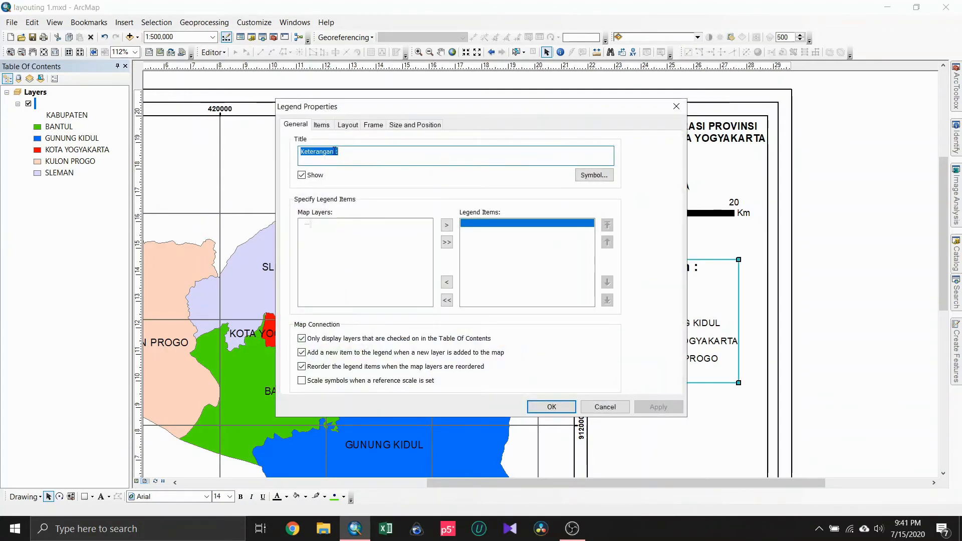
{"action": "left_click_drag", "start_coordinate": [335, 151], "coordinate": [304, 151]}
{"action": "type", "text": "ETERANGAN"}
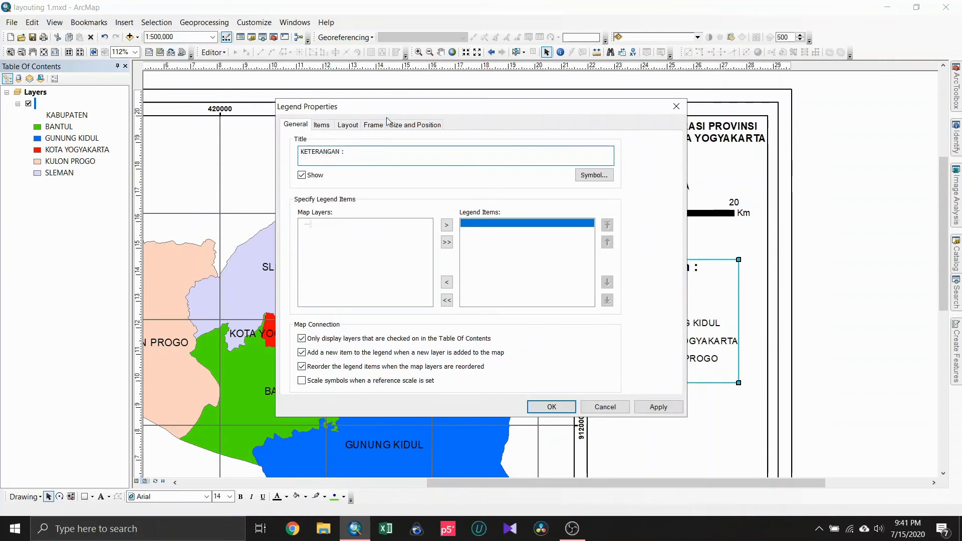
{"action": "left_click", "coordinate": [551, 407]}
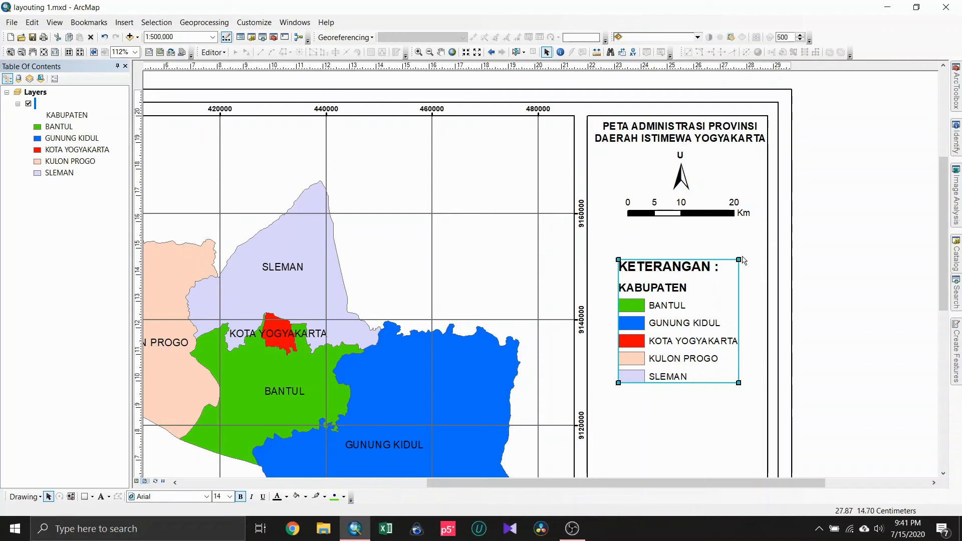
Shrink the legend and move it to the left side of the side panel beneath the scale bar.
{"action": "left_click_drag", "start_coordinate": [738, 260], "coordinate": [715, 302]}
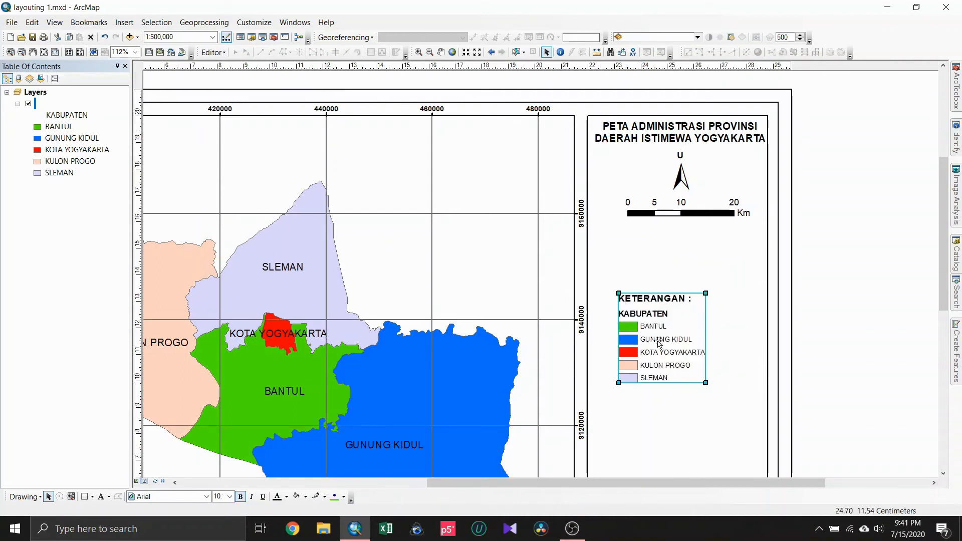
{"action": "left_click_drag", "start_coordinate": [655, 343], "coordinate": [669, 304]}
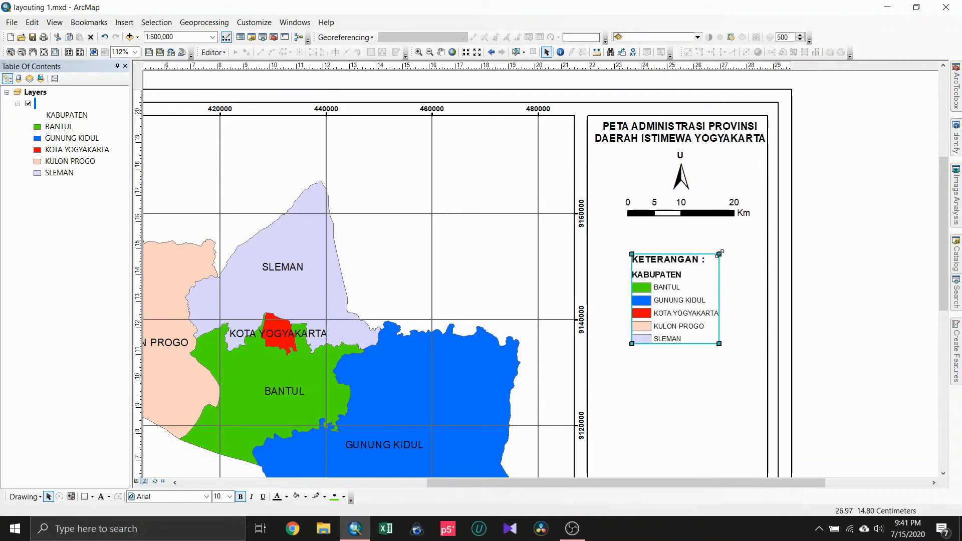
{"action": "mouse_move", "coordinate": [719, 254]}
{"action": "left_mouse_down"}
{"action": "mouse_move", "coordinate": [701, 288]}
{"action": "mouse_move", "coordinate": [662, 294]}
{"action": "mouse_move", "coordinate": [711, 251]}
{"action": "left_mouse_up"}
{"action": "left_click_drag", "start_coordinate": [679, 299], "coordinate": [619, 286]}
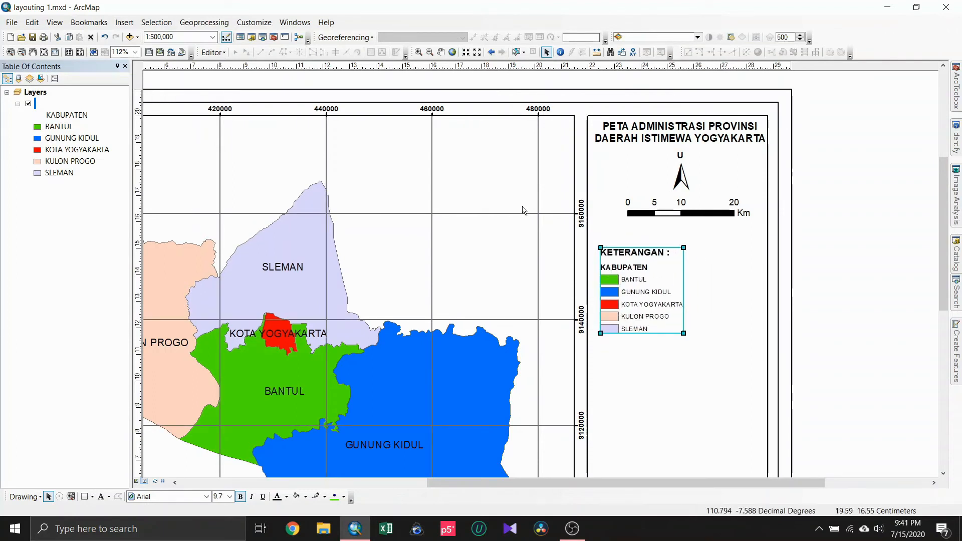
Enlarge the legend slightly, move it down to leave a gap beneath the scale bar, and deselect it.
{"action": "left_click", "coordinate": [54, 52]}
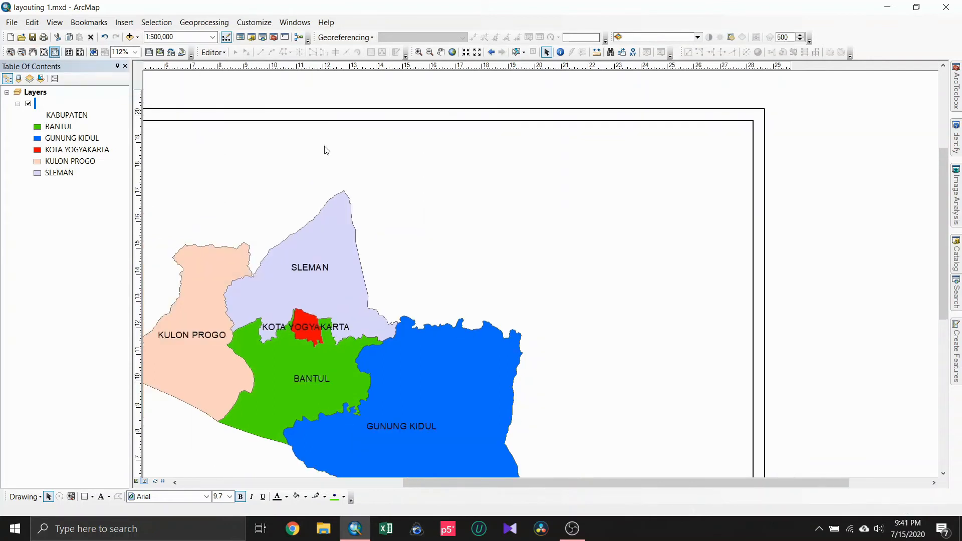
{"action": "left_click", "coordinate": [809, 226]}
{"action": "left_click", "coordinate": [629, 284]}
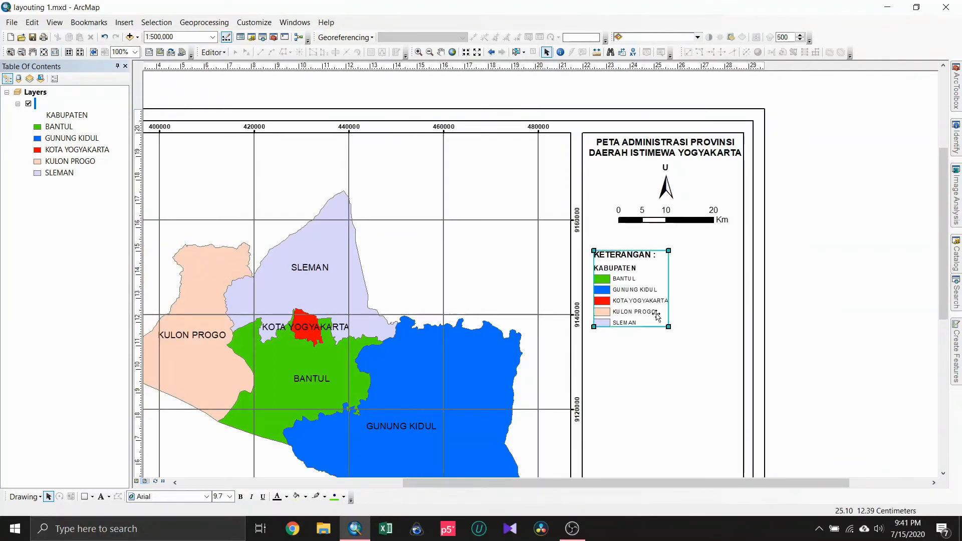
{"action": "left_click_drag", "start_coordinate": [670, 328], "coordinate": [674, 332]}
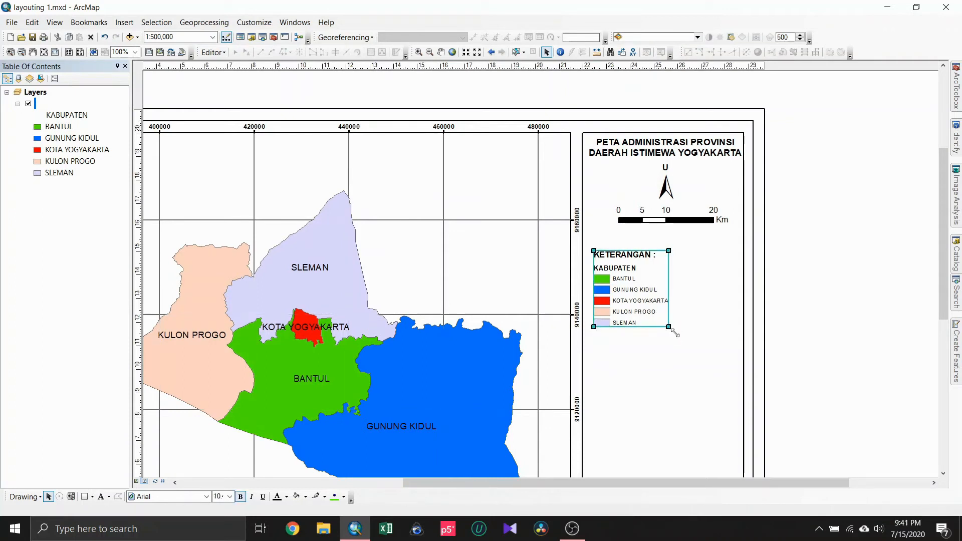
{"action": "left_click", "coordinate": [811, 284]}
{"action": "left_click", "coordinate": [837, 269]}
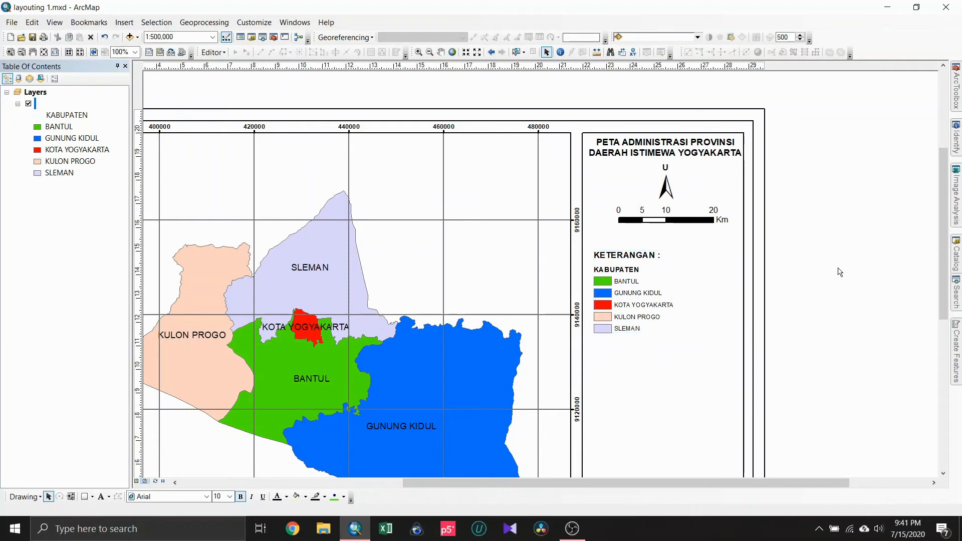
{"action": "left_click", "coordinate": [621, 304]}
{"action": "left_click_drag", "start_coordinate": [623, 297], "coordinate": [624, 311]}
{"action": "left_click", "coordinate": [840, 211]}
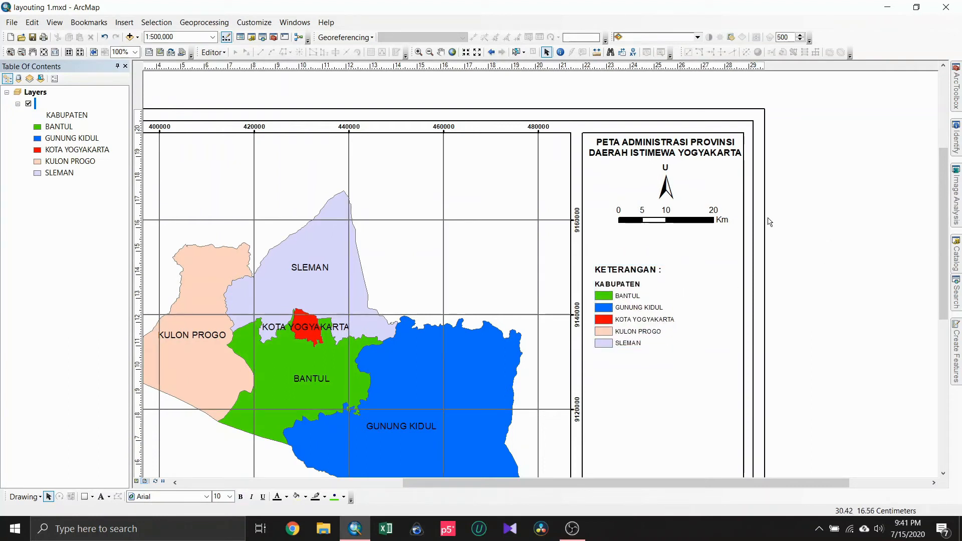
Add the text "SKALA 1 : 500.000" beneath the scale bar and select it.
{"action": "left_click", "coordinate": [124, 22]}
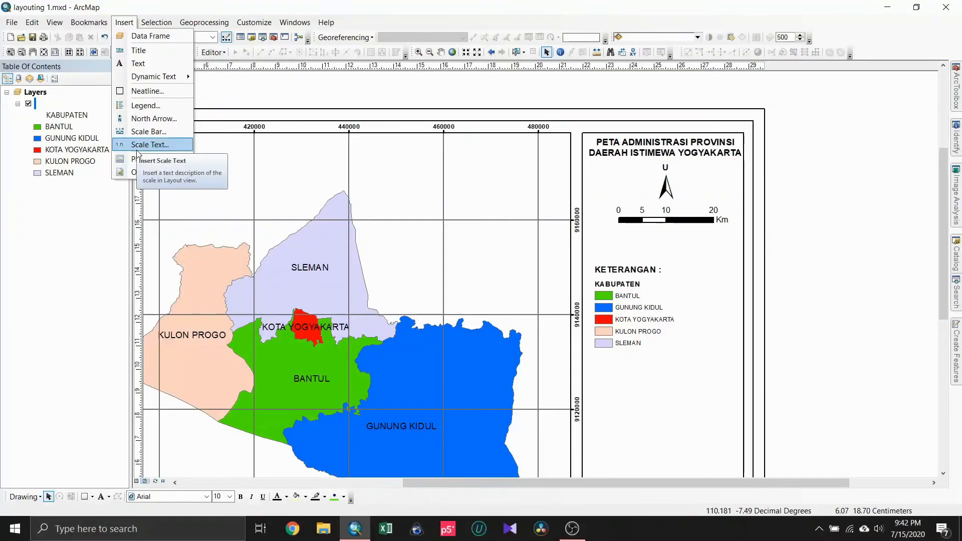
{"action": "left_click", "coordinate": [809, 130]}
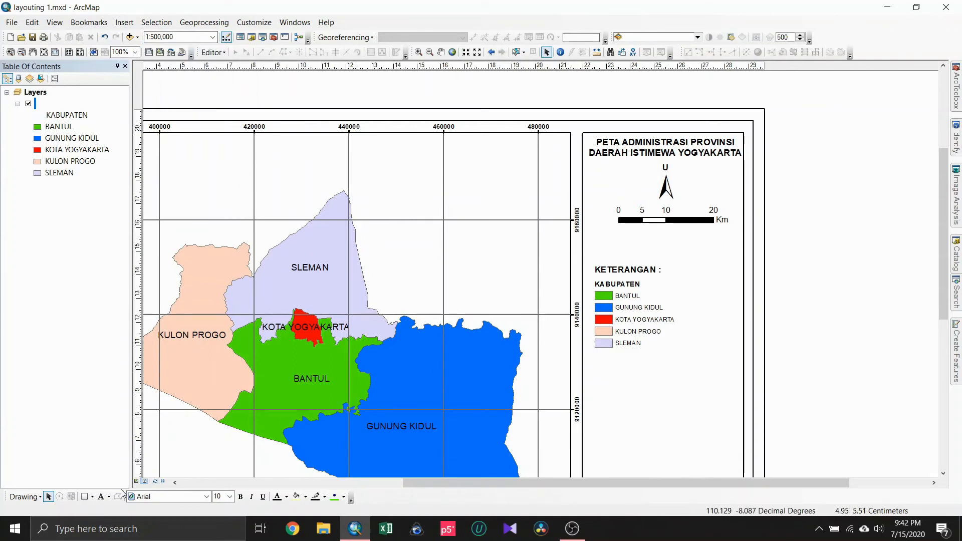
{"action": "left_click", "coordinate": [101, 497]}
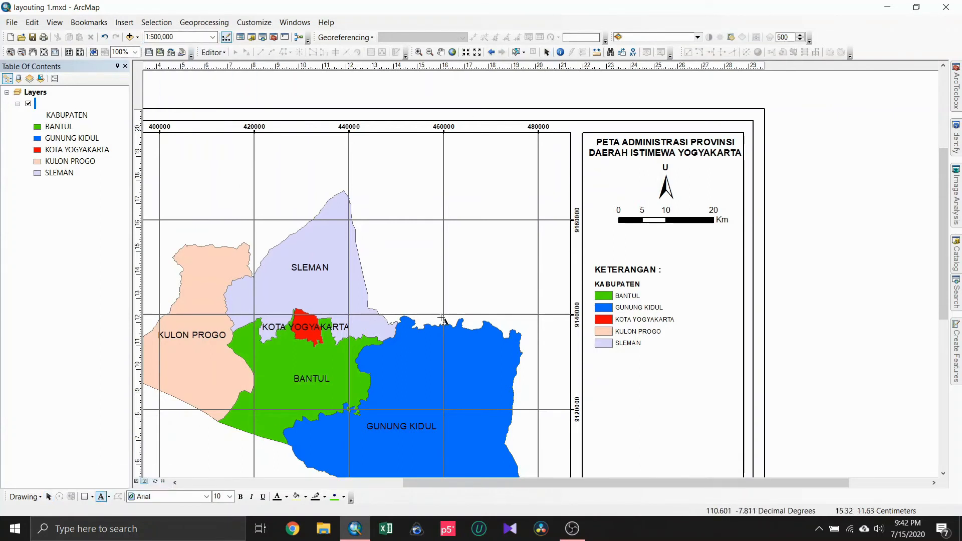
{"action": "left_click", "coordinate": [631, 236]}
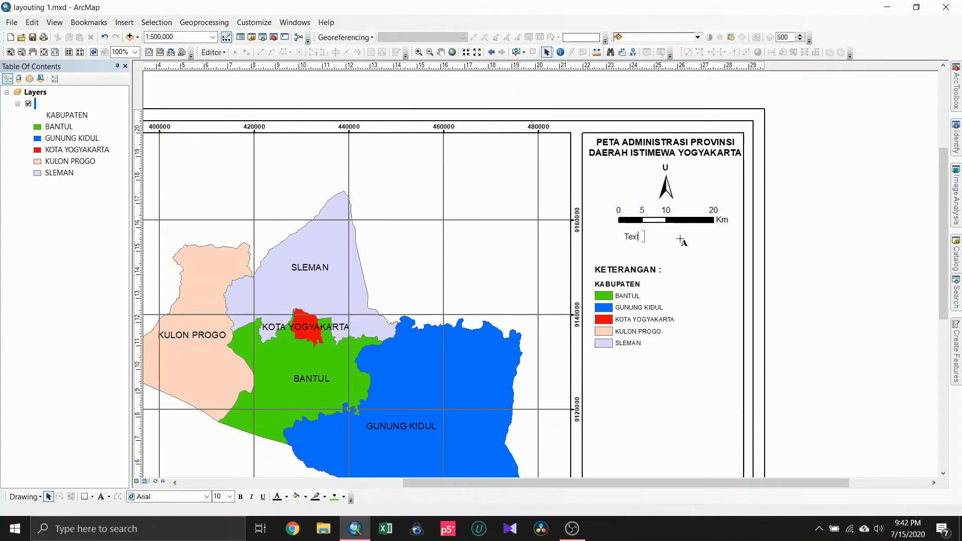
{"action": "key", "text": "BackSpace"}
{"action": "type", "text": "skala"}
{"action": "type", "text": "KALA 1"}
{"action": "type", "text": " :"}
{"action": "type", "text": "500"}
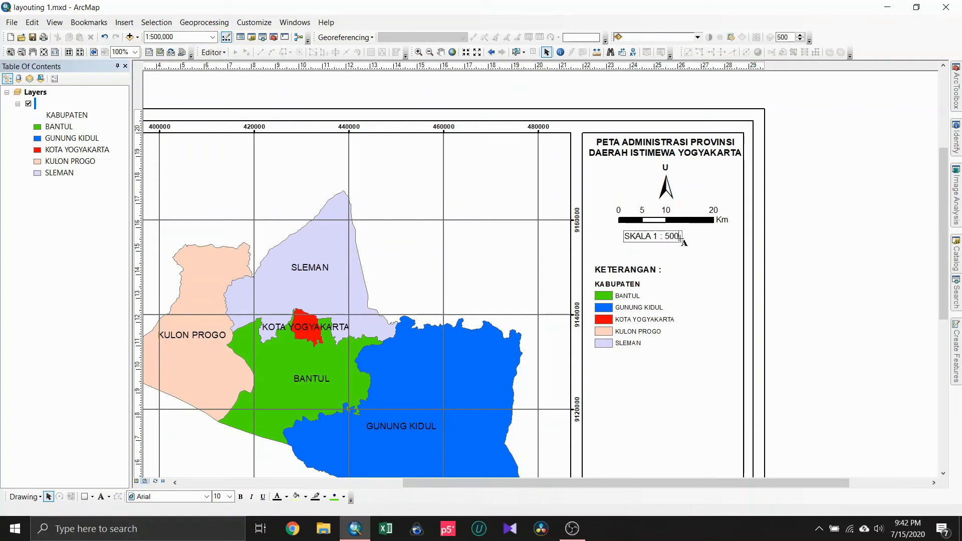
{"action": "type", "text": ".000"}
{"action": "left_click", "coordinate": [547, 52]}
{"action": "left_click", "coordinate": [648, 242]}
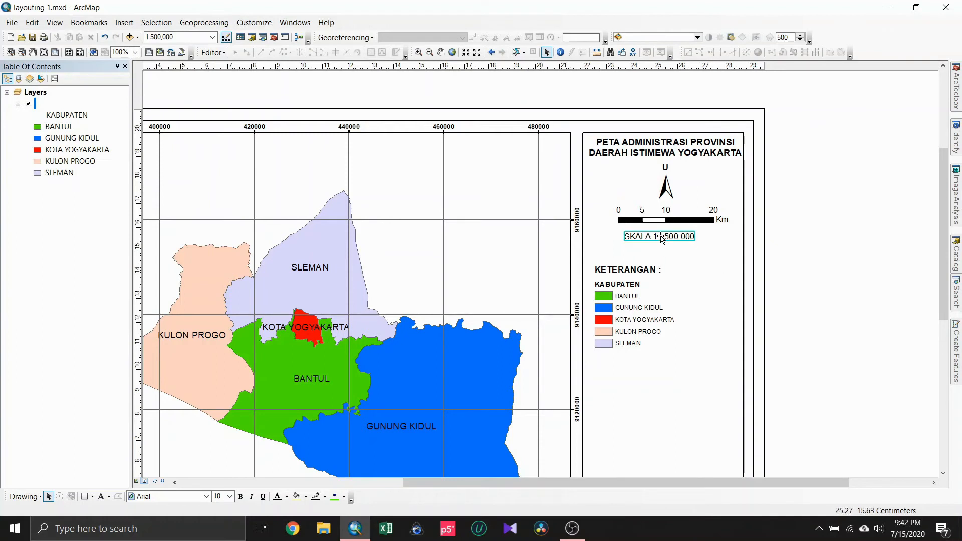
Add the text "DIBUAT OLEH :" near the lower end of the side panel, well beneath the legend.
{"action": "scroll", "coordinate": [852, 221], "scroll_direction": "down", "scroll_amount": 2}
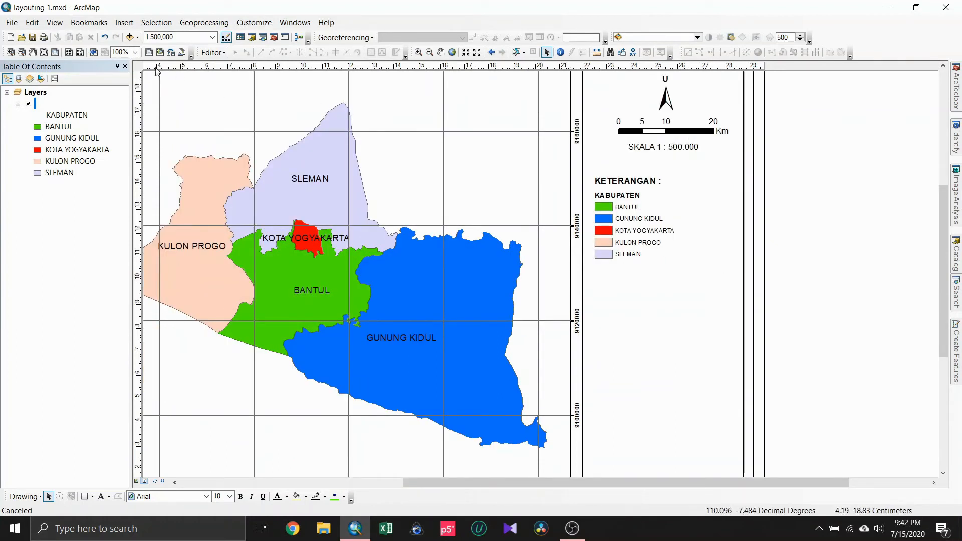
{"action": "scroll", "coordinate": [844, 221], "scroll_direction": "down", "scroll_amount": 1}
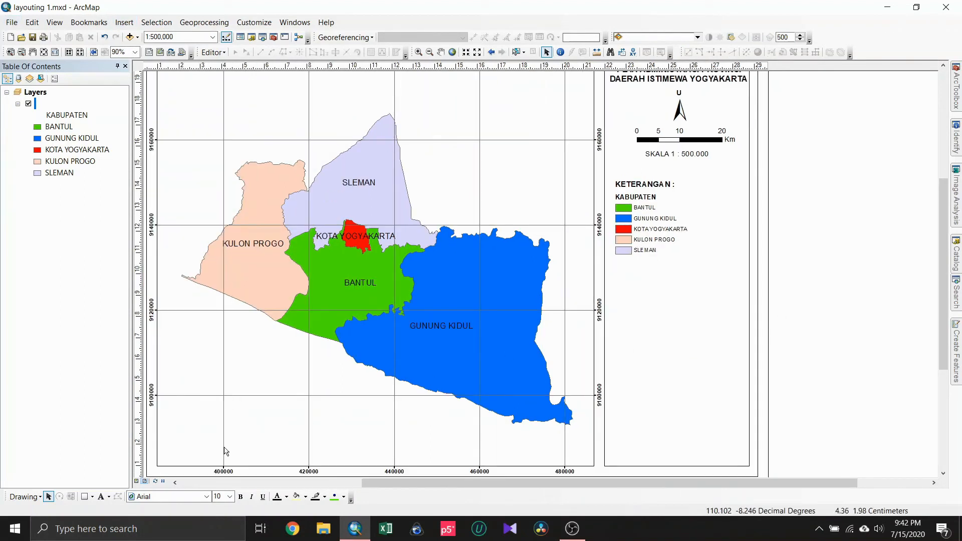
{"action": "left_click", "coordinate": [100, 497]}
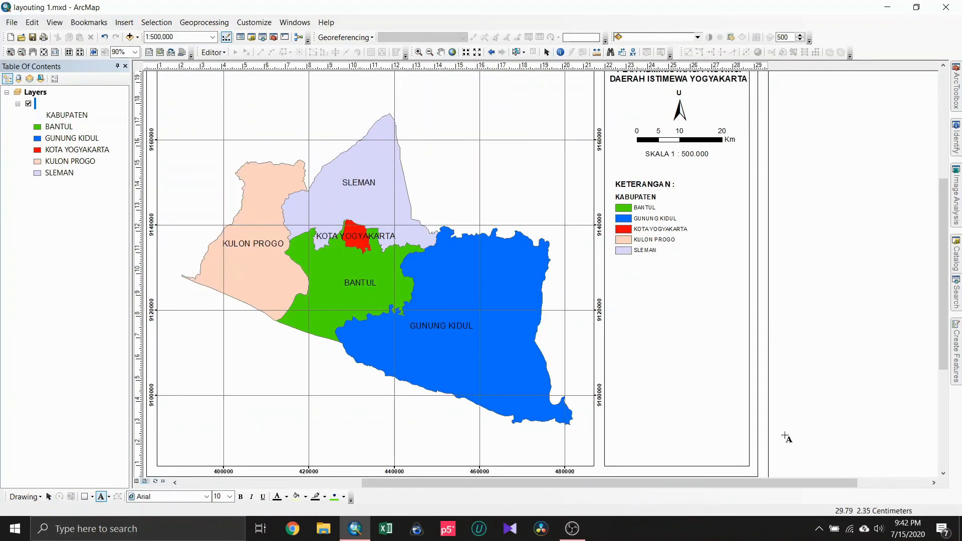
{"action": "left_click", "coordinate": [618, 435]}
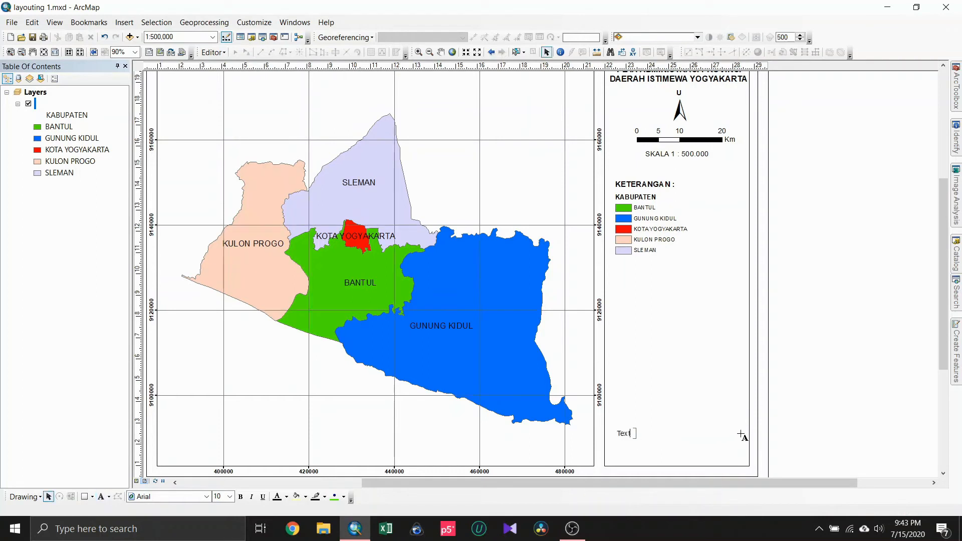
{"action": "type", "text": "pEMBUPE"}
{"action": "key", "text": "BackSpace"}
{"action": "key", "text": "BackSpace"}
{"action": "key", "text": "BackSpace"}
{"action": "key", "text": "BackSpace"}
{"action": "key", "text": "BackSpace"}
{"action": "key", "text": "BackSpace"}
{"action": "key", "text": "BackSpace"}
{"action": "type", "text": "DIBUAT OLEH :"}
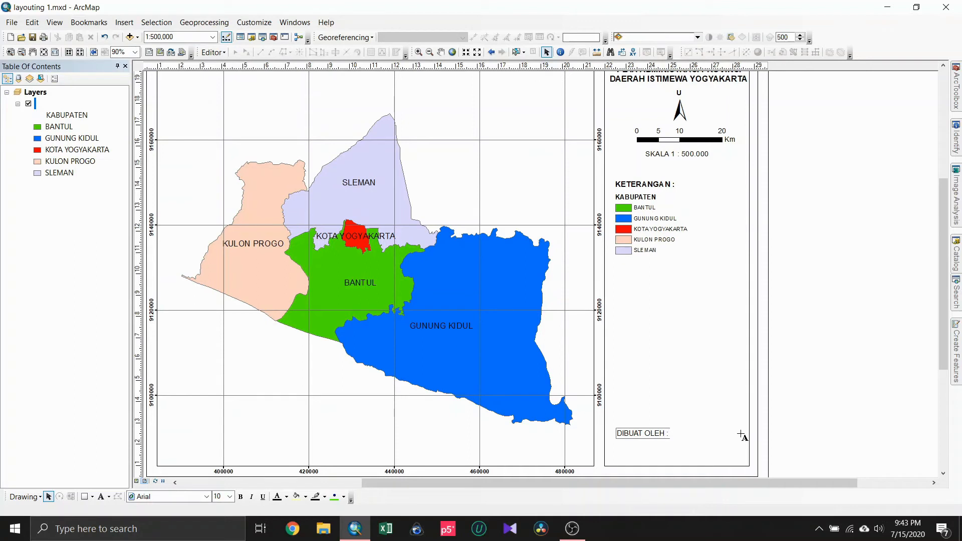
{"action": "left_click", "coordinate": [625, 450]}
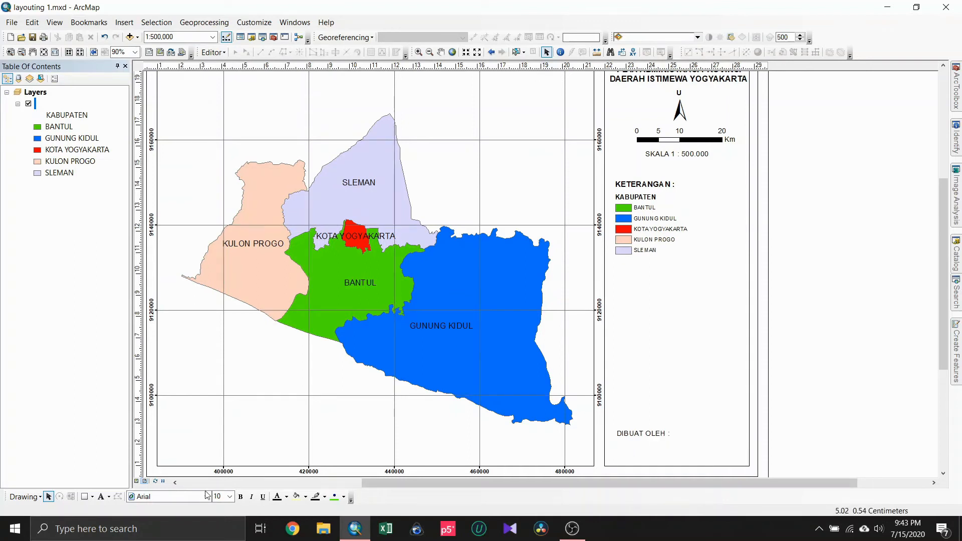
Add a text line with the map author's channel name in capitals directly beneath "DIBUAT OLEH :".
{"action": "left_click", "coordinate": [101, 497]}
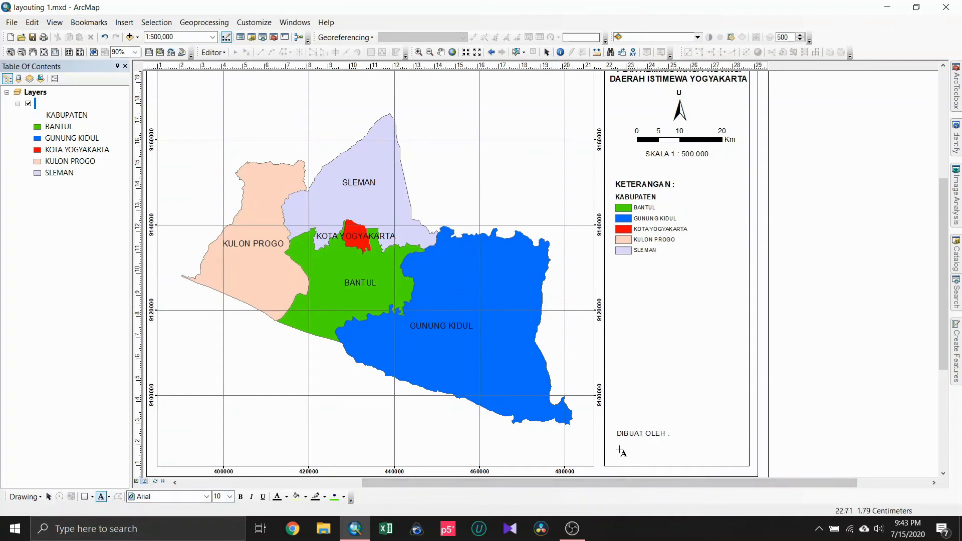
{"action": "left_click", "coordinate": [619, 449]}
{"action": "type", "text": "MOH"}
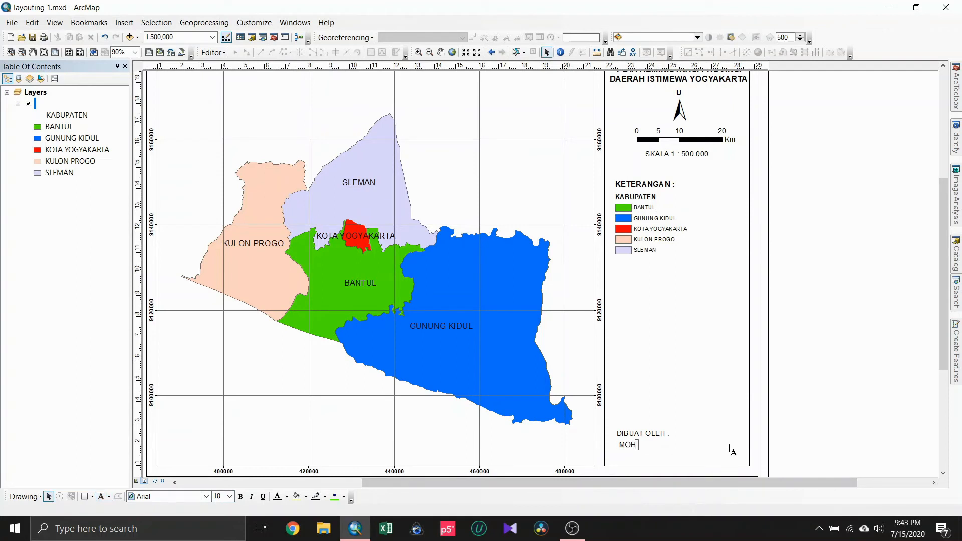
{"action": "type", "text": ". FAQIH"}
{"action": "key", "text": "BackSpace"}
{"action": "key", "text": "BackSpace"}
{"action": "key", "text": "BackSpace"}
{"action": "key", "text": "BackSpace"}
{"action": "key", "text": "BackSpace"}
{"action": "key", "text": "BackSpace"}
{"action": "key", "text": "BackSpace"}
{"action": "key", "text": "BackSpace"}
{"action": "key", "text": "BackSpace"}
{"action": "type", "text": "FADQIH CHANNEL"}
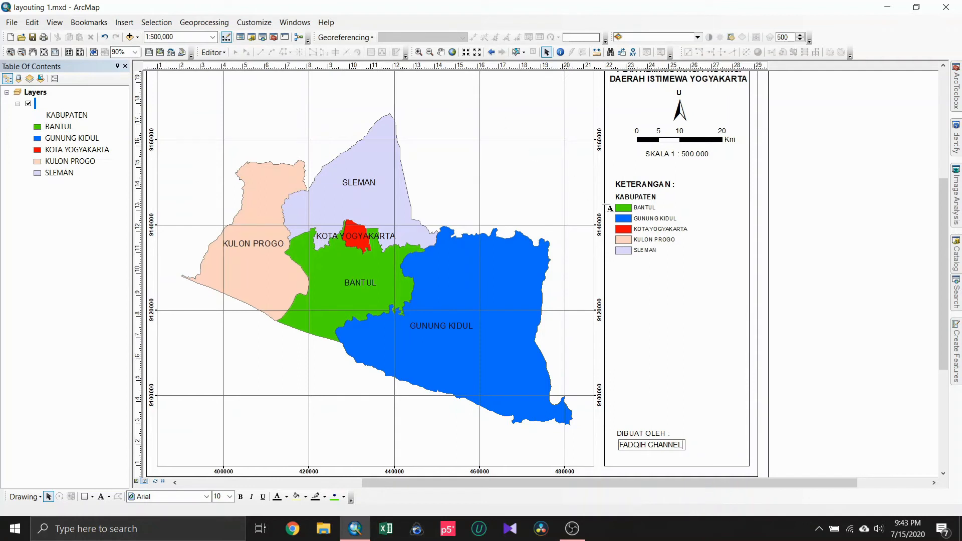
{"action": "left_click", "coordinate": [811, 371]}
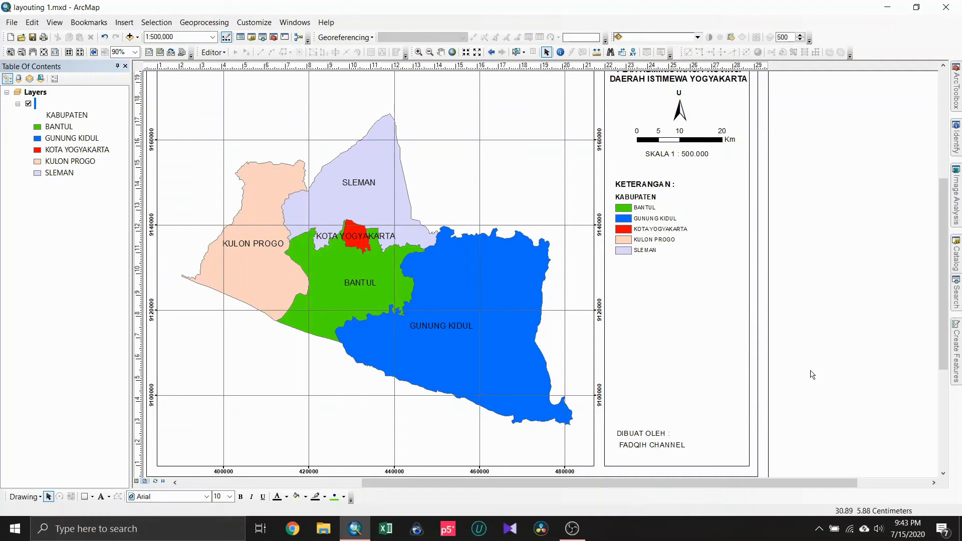
Move both author credit lines together slightly down and to the left in the side panel, and deselect them.
{"action": "left_click", "coordinate": [633, 436]}
{"action": "left_click", "coordinate": [637, 446], "text": "shift"}
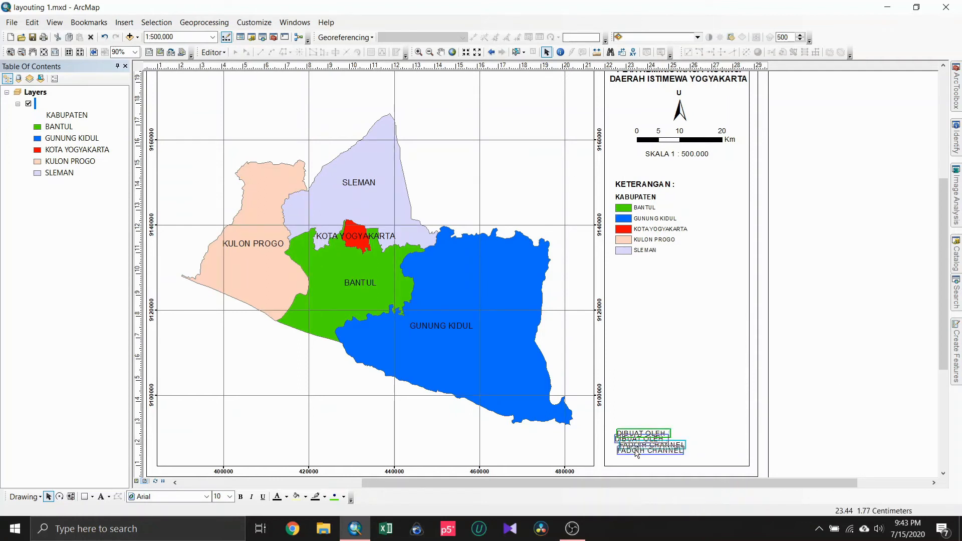
{"action": "left_click", "coordinate": [880, 340]}
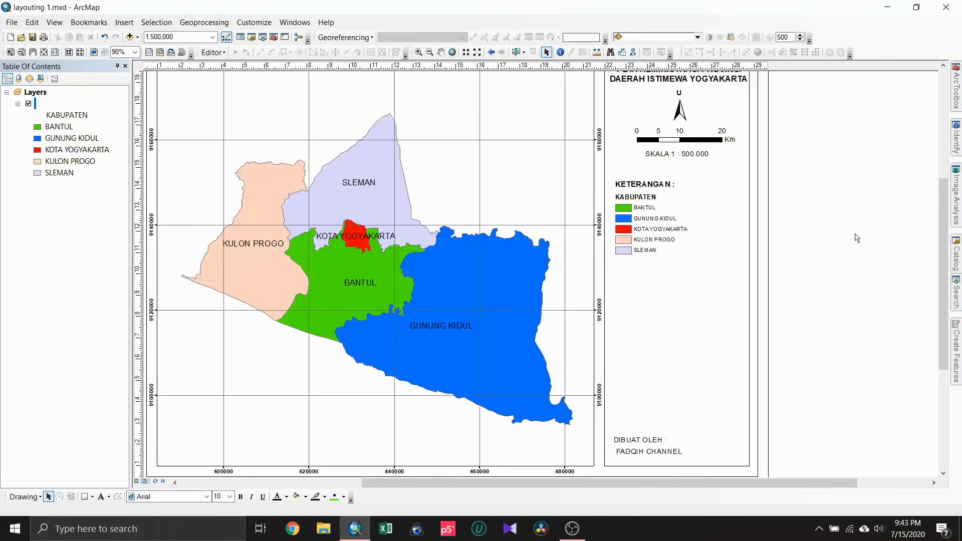
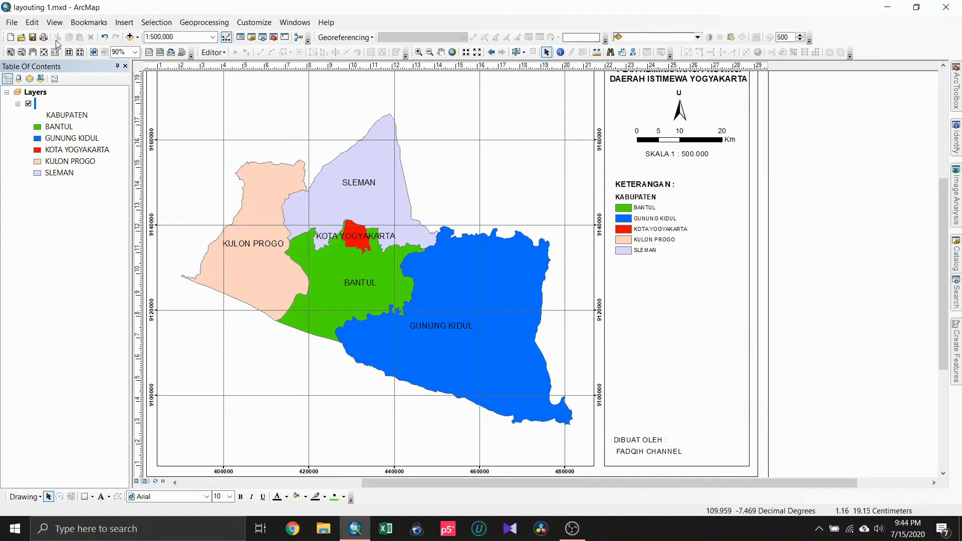
Insert a new data frame into the layout and rename it "PETA INSERT".
{"action": "left_click", "coordinate": [122, 24]}
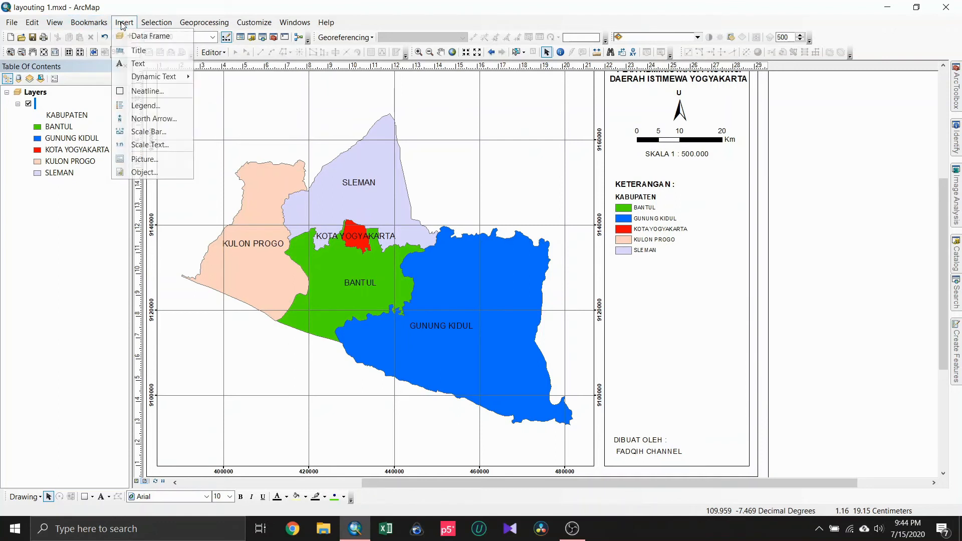
{"action": "left_click", "coordinate": [144, 37]}
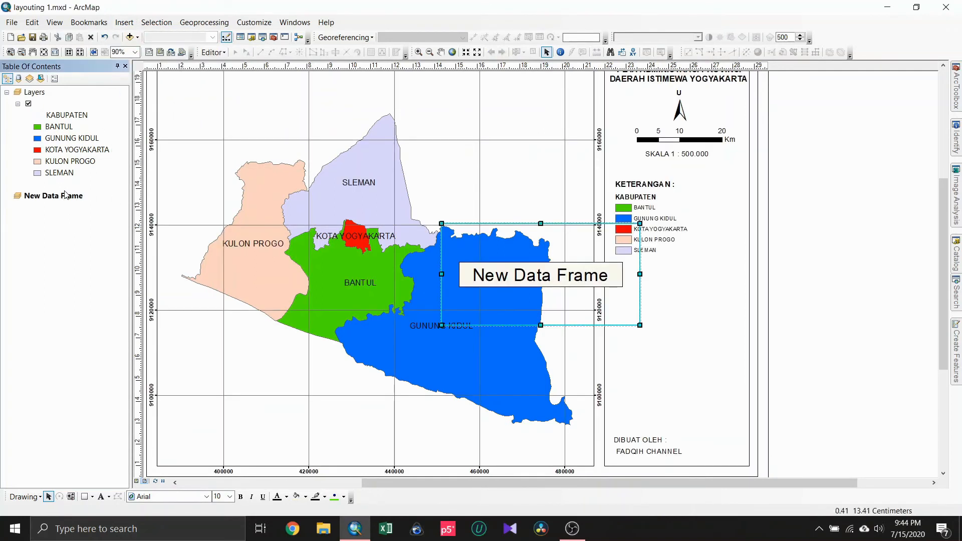
{"action": "left_click", "coordinate": [49, 198]}
{"action": "left_click", "coordinate": [57, 198]}
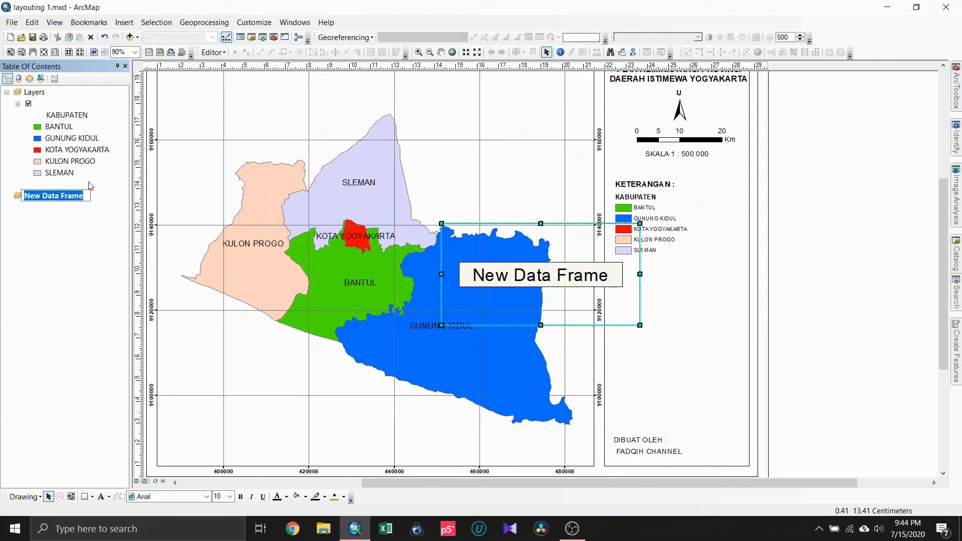
{"action": "type", "text": "pETA"}
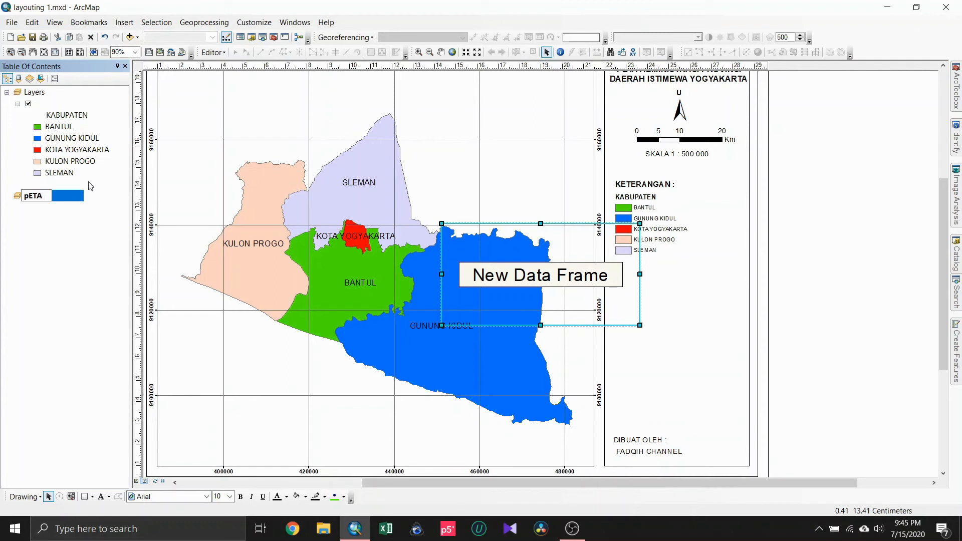
{"action": "key", "text": "BackSpace"}
{"action": "key", "text": "BackSpace"}
{"action": "key", "text": "BackSpace"}
{"action": "type", "text": "PETA INSERT"}
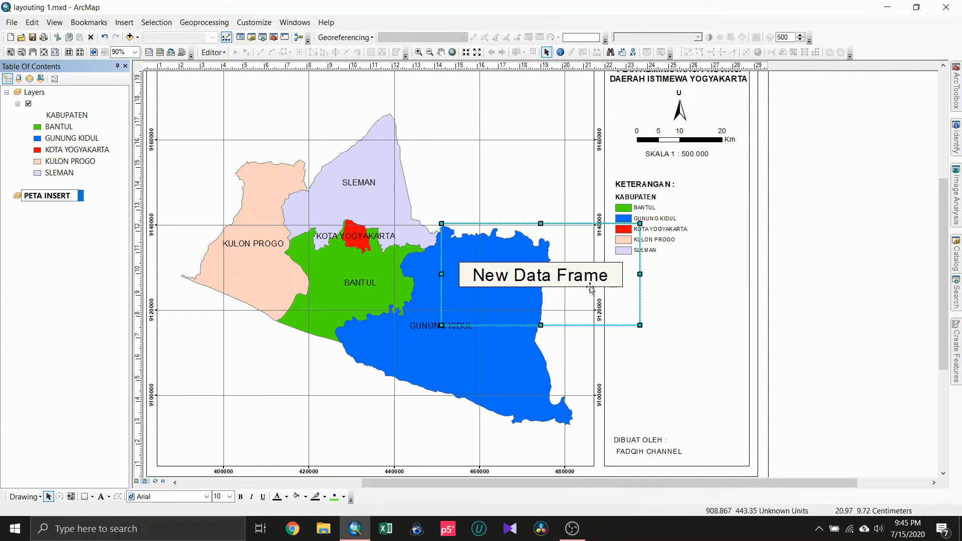
{"action": "key", "text": "Return"}
Shrink the PETA INSERT data frame to fit within the side panel and place it just above the author credit.
{"action": "left_click_drag", "start_coordinate": [554, 287], "coordinate": [723, 383]}
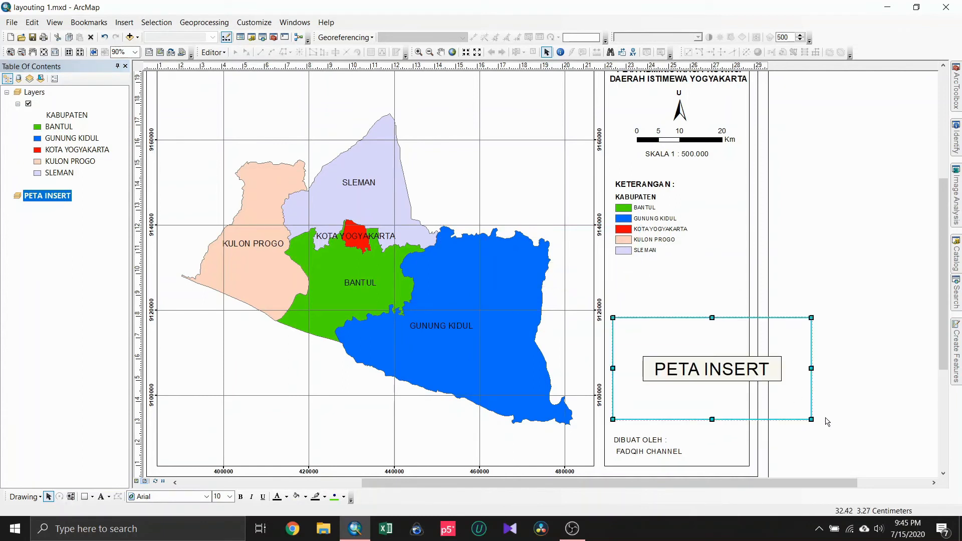
{"action": "left_click_drag", "start_coordinate": [811, 419], "coordinate": [746, 388]}
{"action": "left_click", "coordinate": [843, 341]}
{"action": "left_click", "coordinate": [729, 337]}
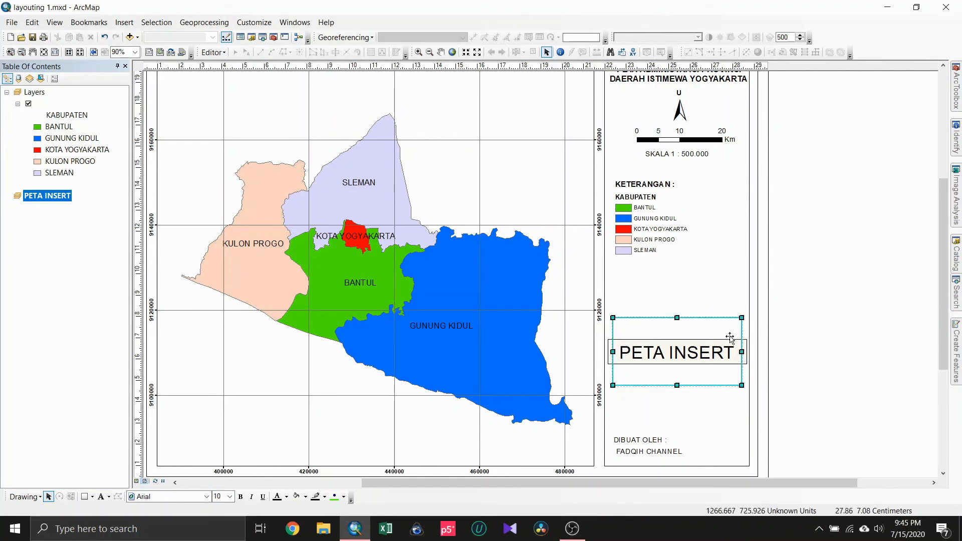
{"action": "left_click", "coordinate": [846, 322]}
{"action": "left_click_drag", "start_coordinate": [674, 338], "coordinate": [676, 369]}
{"action": "left_click", "coordinate": [840, 328]}
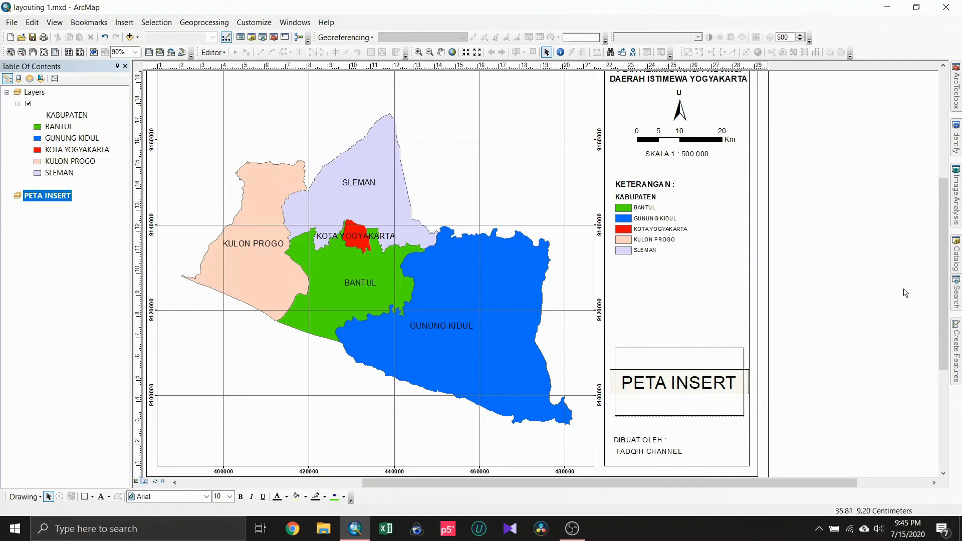
Draw a horizontal separator line about 6.82 cm long across the side panel between the scale text and the legend, and select it.
{"action": "left_click_drag", "start_coordinate": [941, 283], "coordinate": [941, 268]}
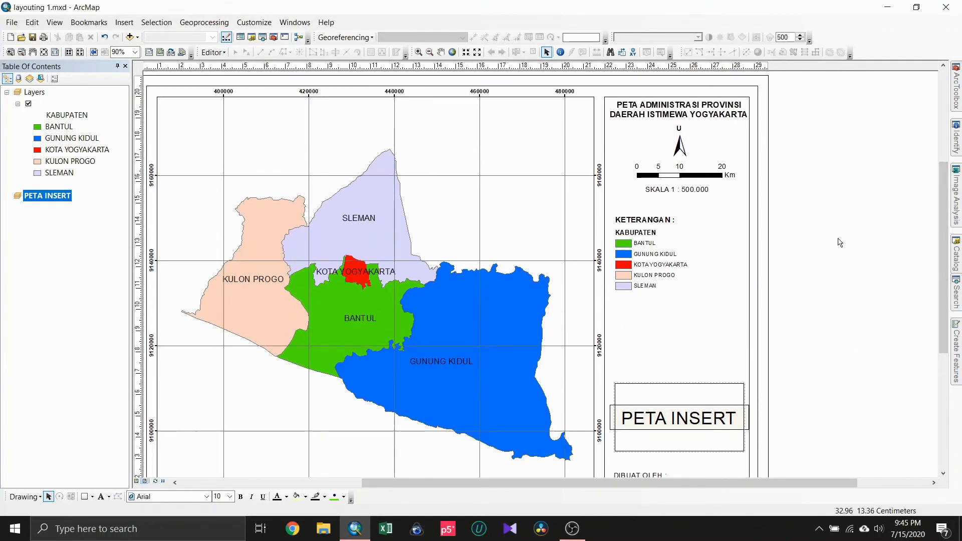
{"action": "left_click", "coordinate": [108, 497]}
{"action": "left_click", "coordinate": [92, 496]}
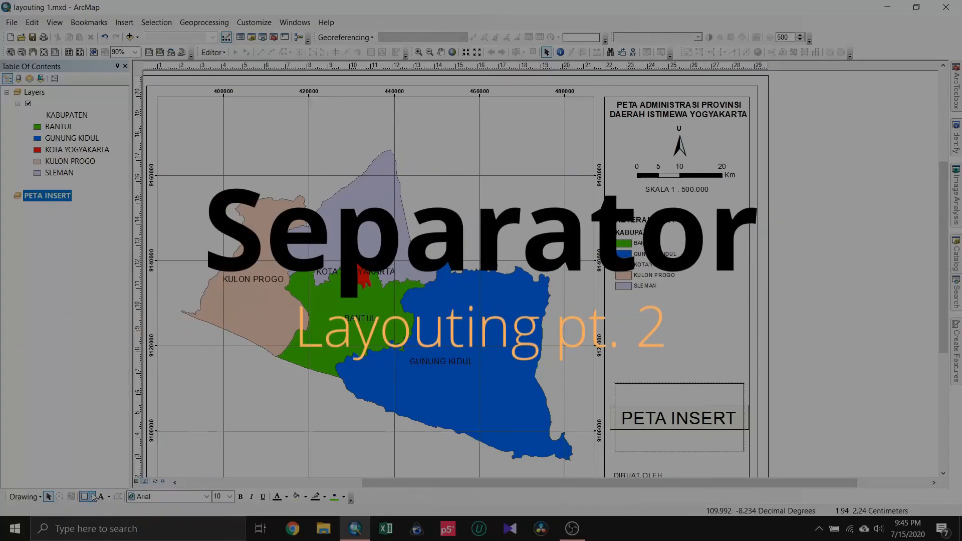
{"action": "left_click", "coordinate": [92, 496]}
{"action": "left_click", "coordinate": [95, 445]}
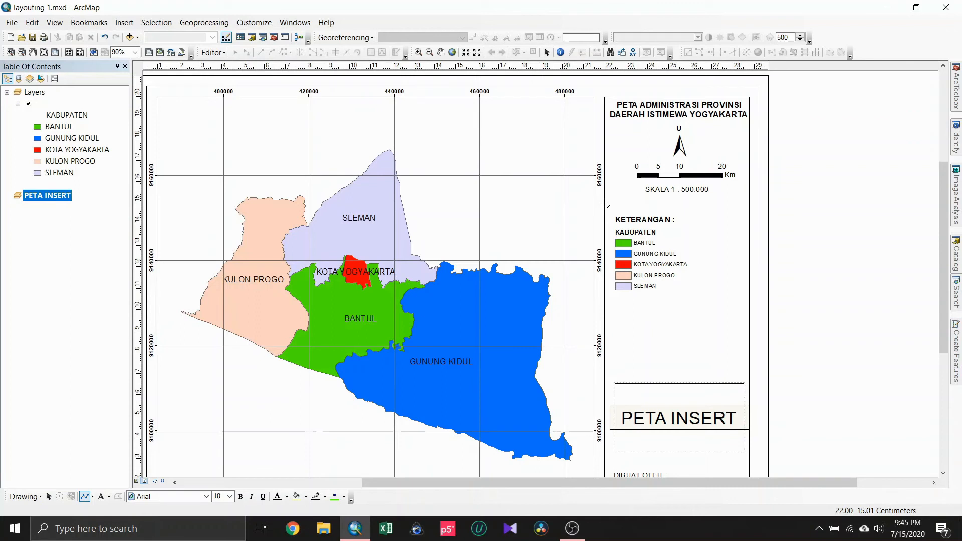
{"action": "left_click", "coordinate": [605, 202]}
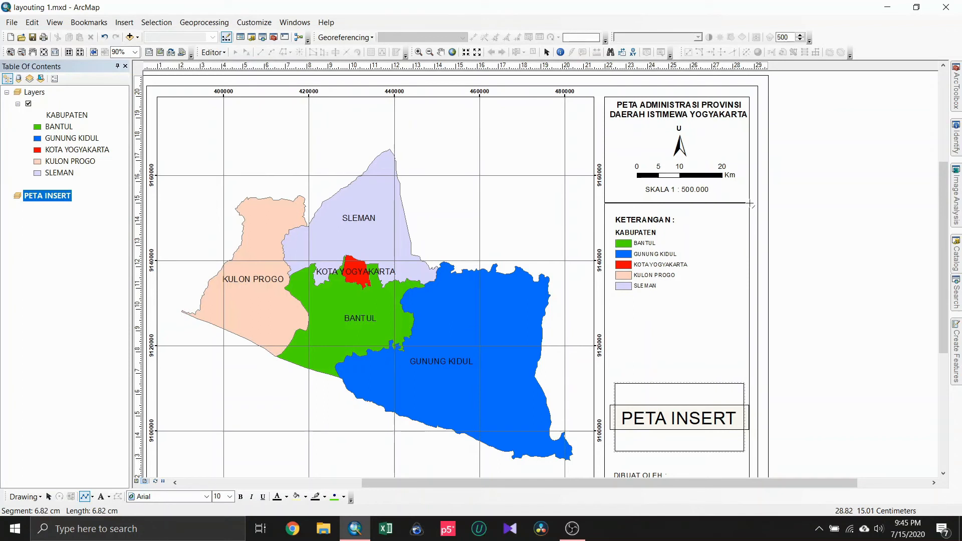
{"action": "double_click", "coordinate": [750, 203]}
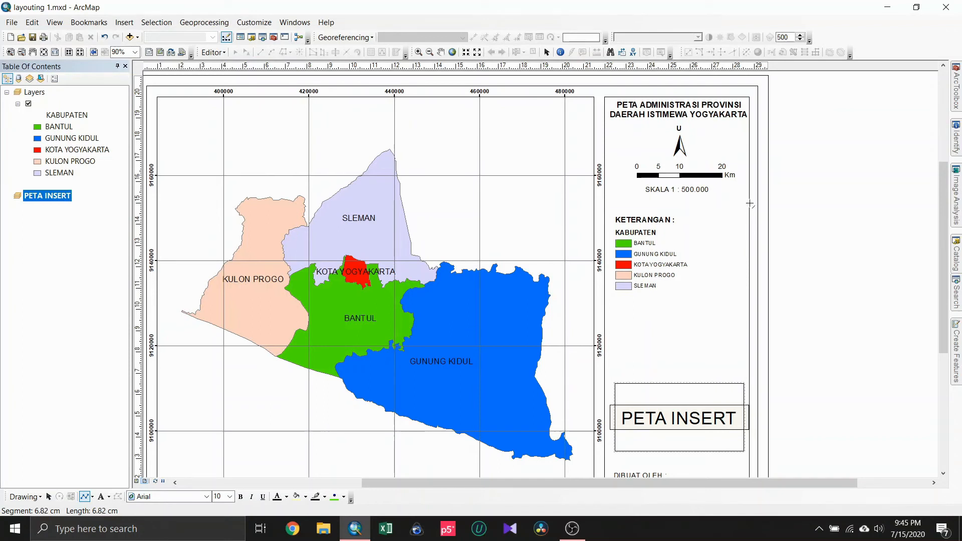
{"action": "left_click", "coordinate": [839, 184]}
{"action": "left_click", "coordinate": [730, 203]}
{"action": "left_click", "coordinate": [795, 209]}
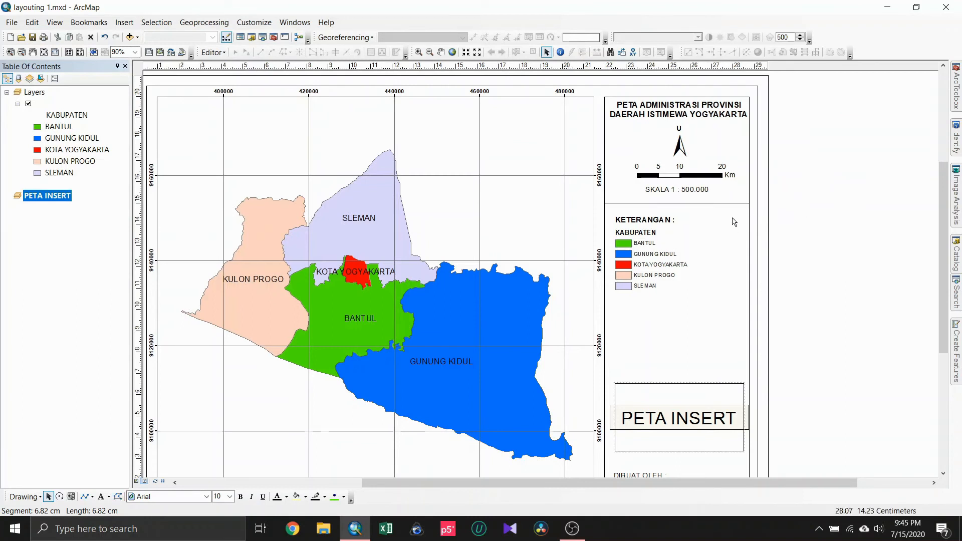
{"action": "left_click", "coordinate": [730, 208]}
{"action": "left_click", "coordinate": [758, 202]}
{"action": "left_click", "coordinate": [790, 206]}
{"action": "left_click", "coordinate": [742, 204]}
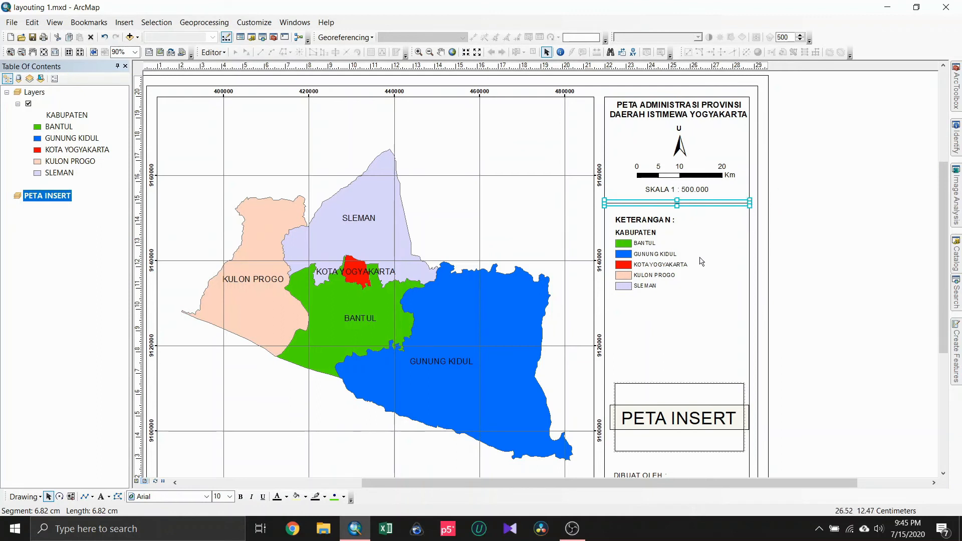
Check the width of the side panel's rectangle in its size and position properties.
{"action": "left_click", "coordinate": [694, 333]}
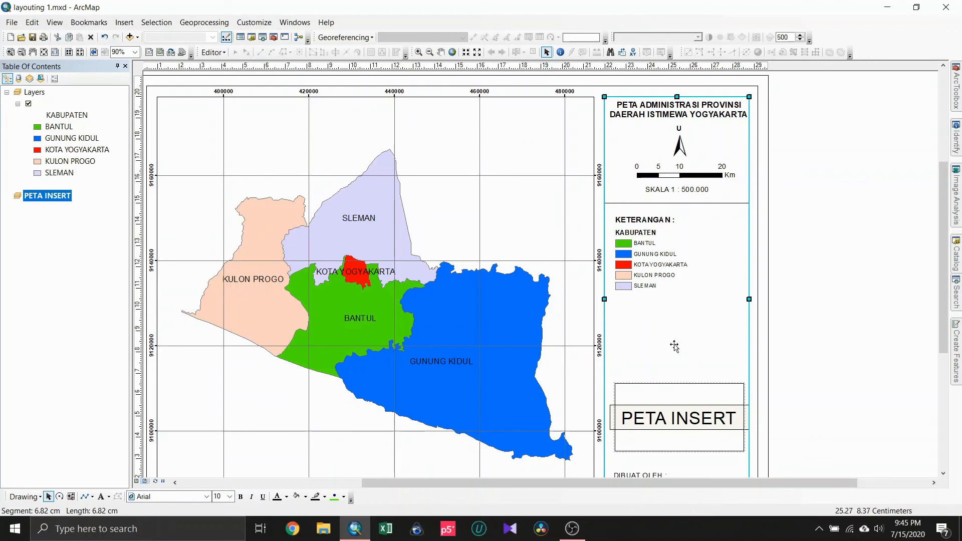
{"action": "right_click", "coordinate": [671, 135]}
{"action": "left_click", "coordinate": [714, 343]}
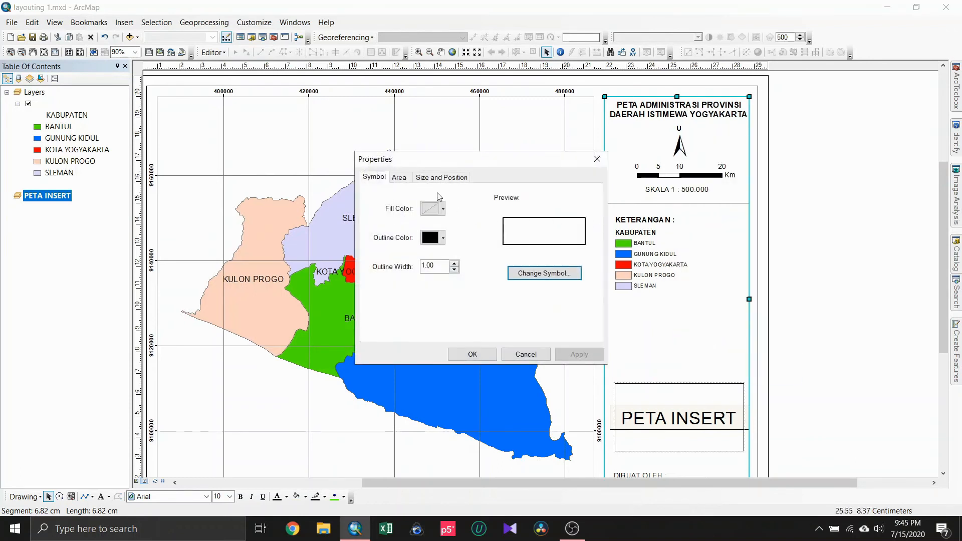
{"action": "left_click", "coordinate": [442, 177]}
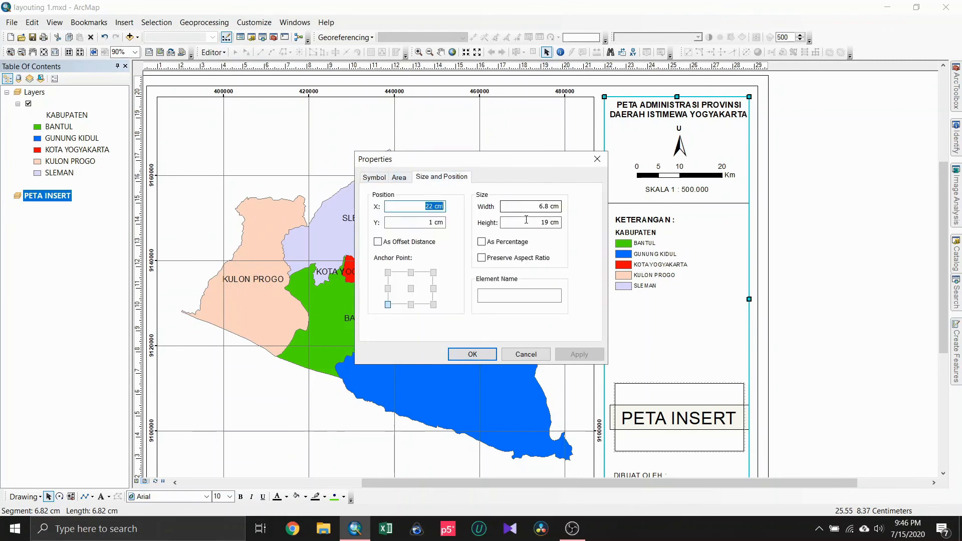
{"action": "left_click_drag", "start_coordinate": [525, 206], "coordinate": [755, 204]}
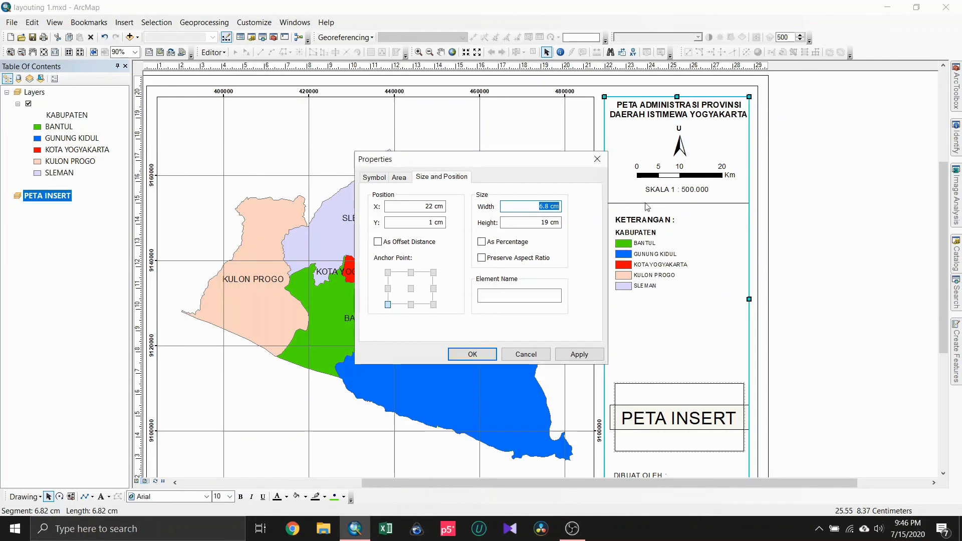
{"action": "left_click", "coordinate": [471, 354]}
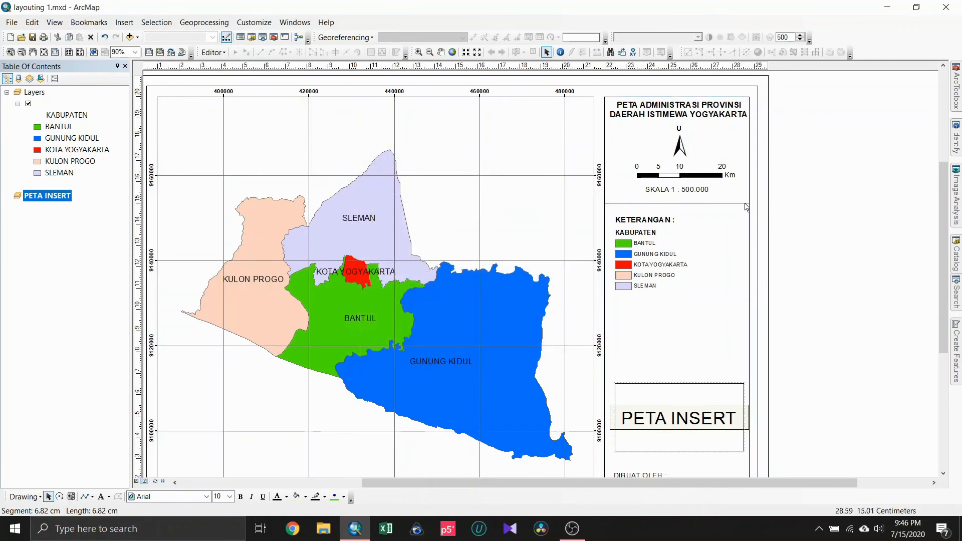
Set the width of the separator line between the scale text and the legend to 6.8 cm.
{"action": "left_click", "coordinate": [741, 203]}
{"action": "double_click", "coordinate": [741, 203]}
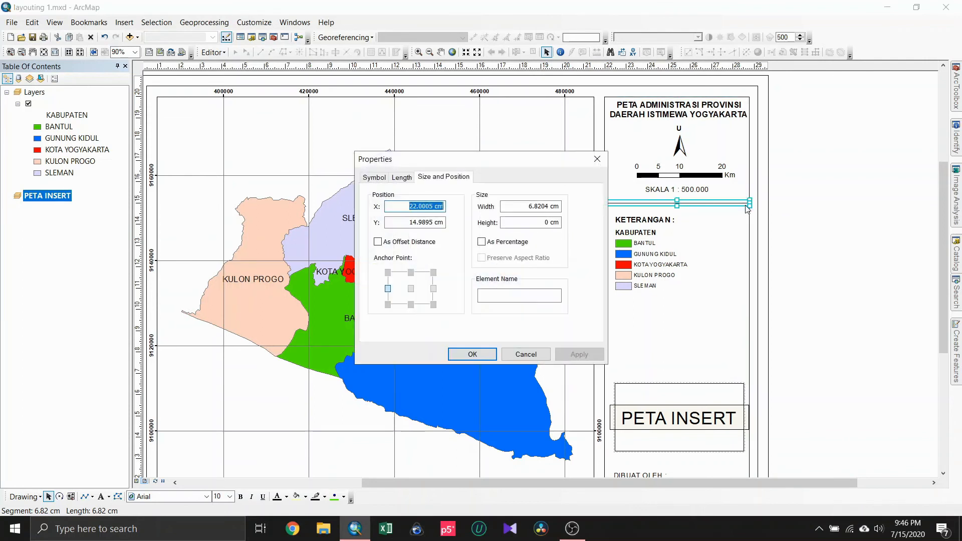
{"action": "left_click", "coordinate": [546, 205]}
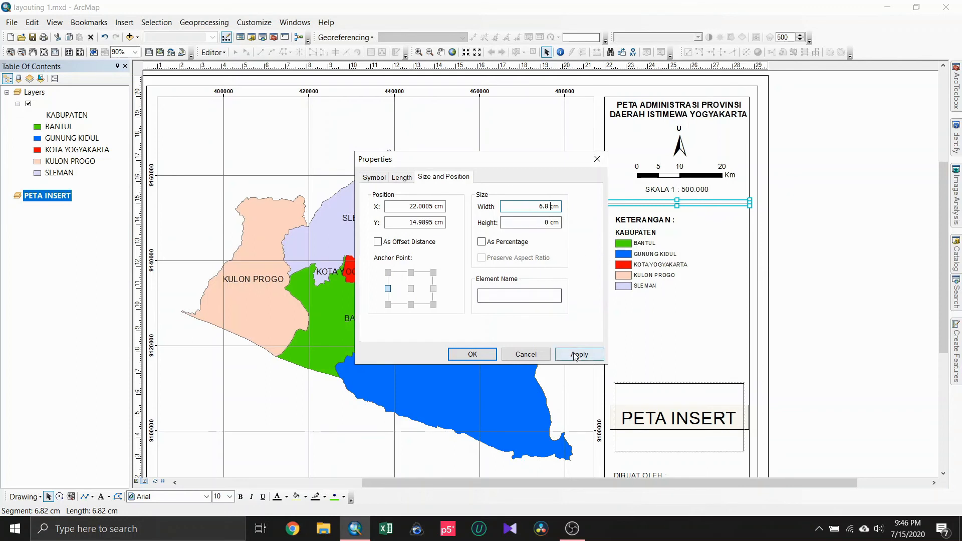
{"action": "left_click", "coordinate": [525, 354]}
{"action": "left_click", "coordinate": [842, 178]}
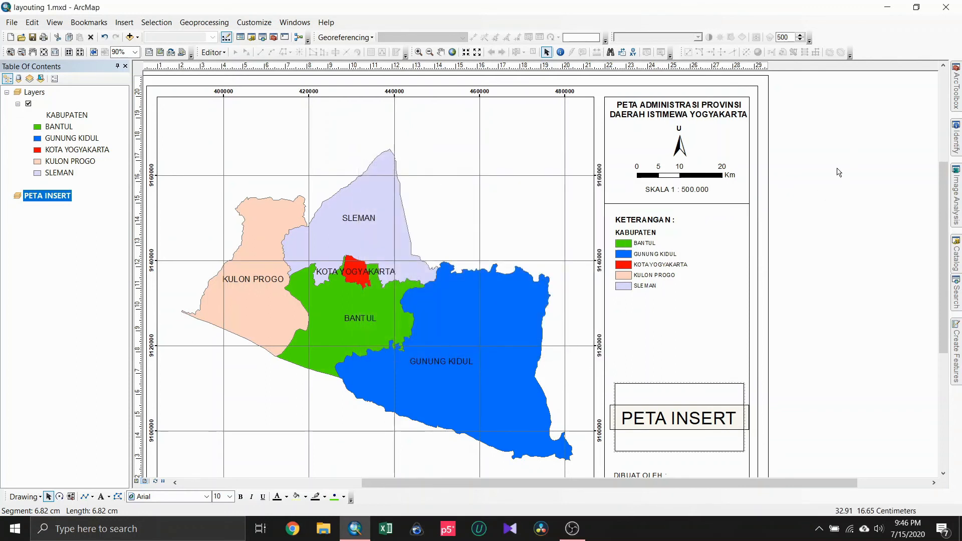
Duplicate the separator line, placing one copy just above the PETA INSERT frame and another between the frame and the author credit.
{"action": "left_click", "coordinate": [729, 204]}
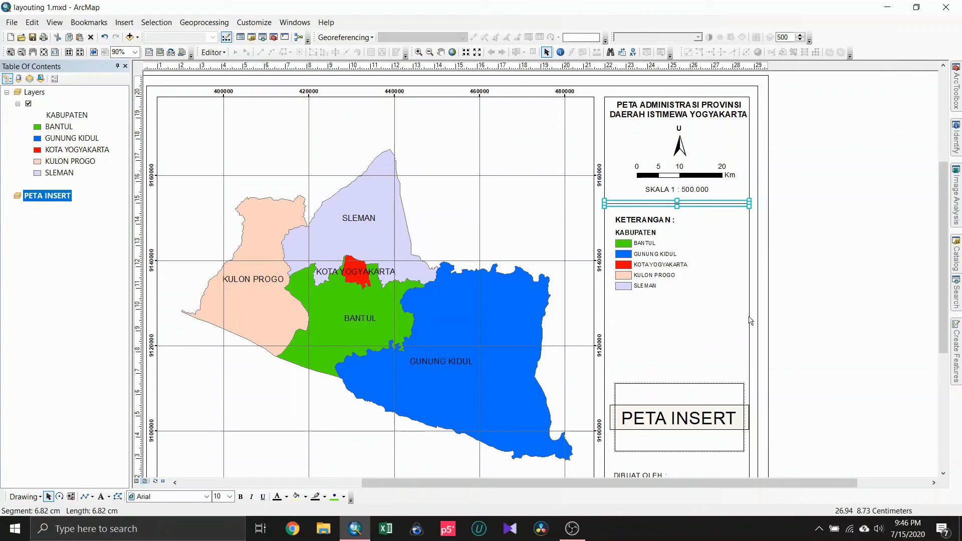
{"action": "left_click_drag", "start_coordinate": [690, 205], "coordinate": [689, 380]}
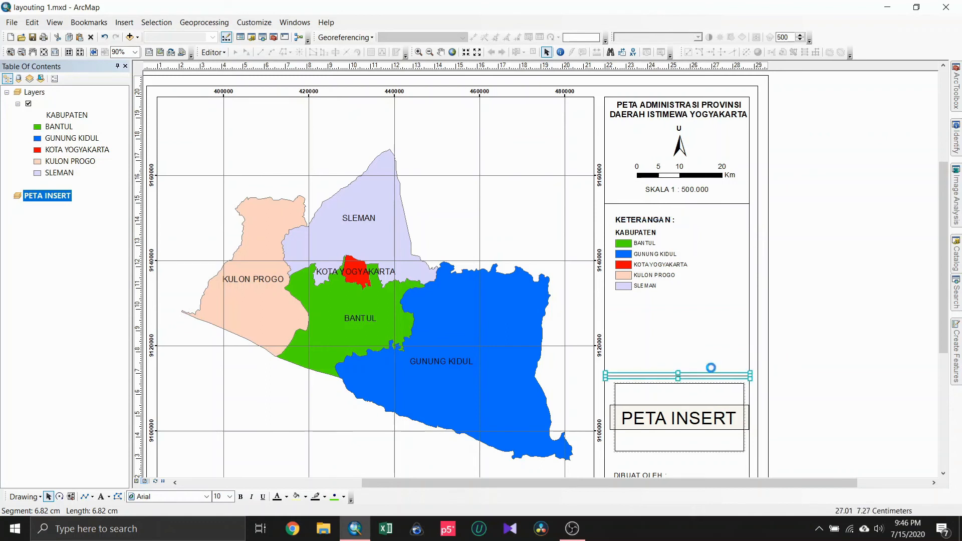
{"action": "key", "text": "ctrl+z"}
{"action": "left_click_drag", "start_coordinate": [717, 221], "coordinate": [707, 467]}
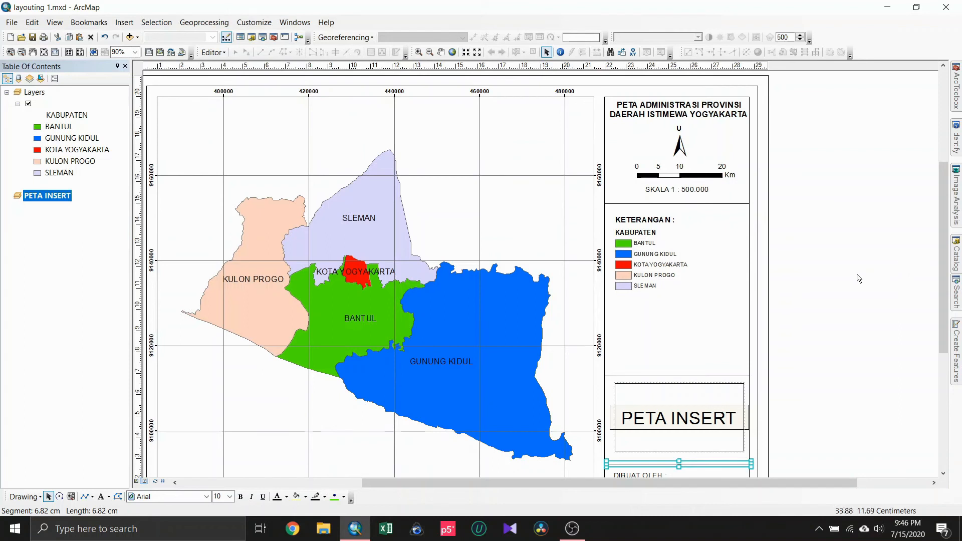
{"action": "left_click", "coordinate": [821, 278]}
{"action": "scroll", "coordinate": [819, 279], "scroll_direction": "down", "scroll_amount": 1}
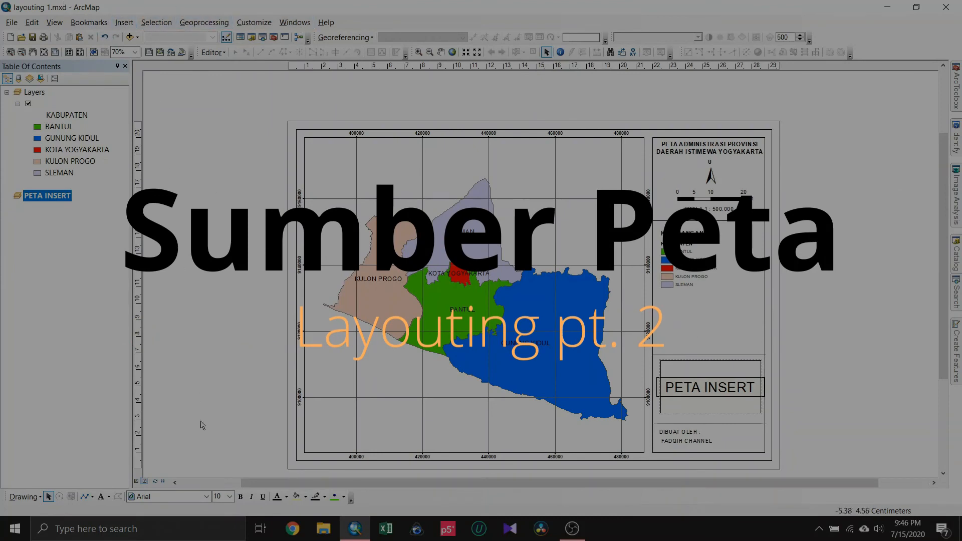
Add a source text below the legend reading "Sumber :" with a second line "- Peta RBI (didownload tanggal 15 Juli 2020)".
{"action": "left_click", "coordinate": [101, 497]}
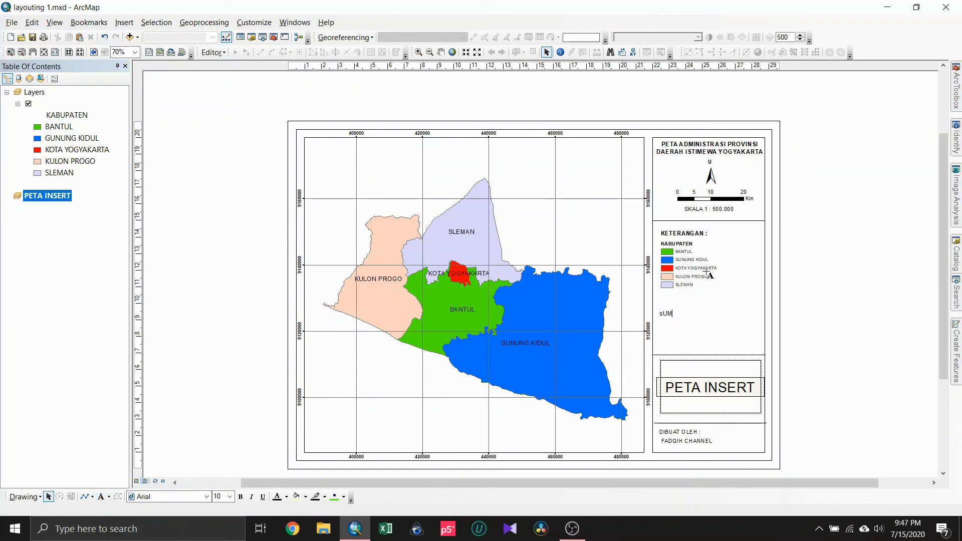
{"action": "type", "text": "Sumber :"}
{"action": "key", "text": "Return"}
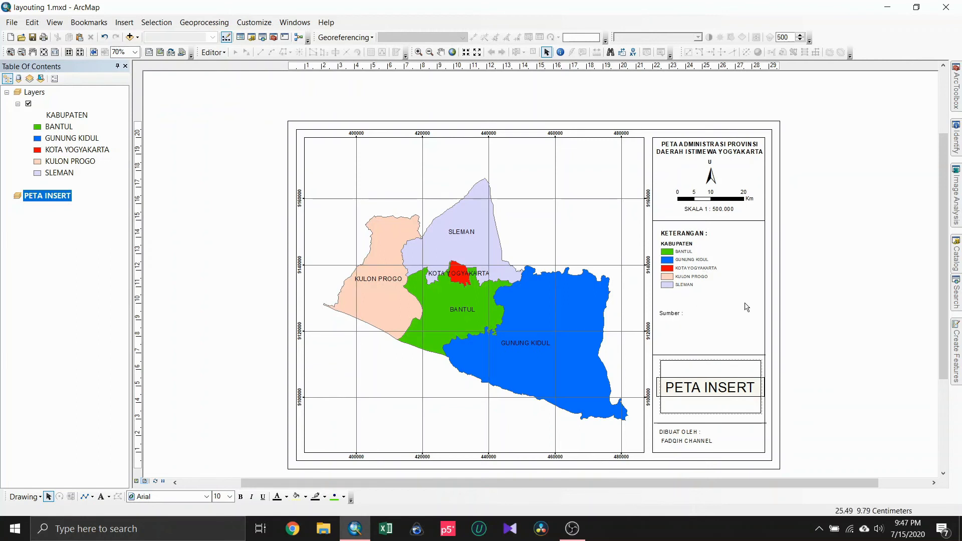
{"action": "double_click", "coordinate": [677, 314]}
{"action": "left_click", "coordinate": [439, 195]}
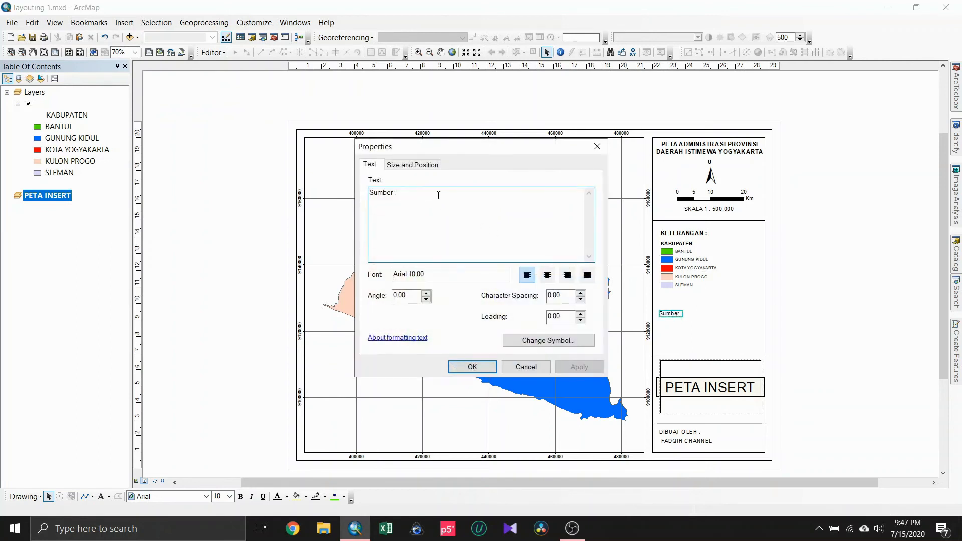
{"action": "key", "text": "Return"}
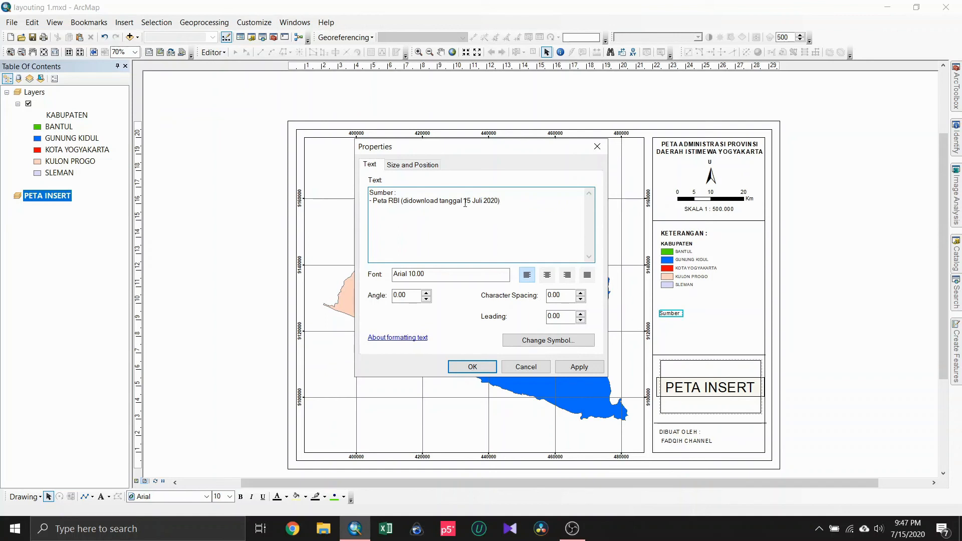
{"action": "left_click", "coordinate": [473, 366]}
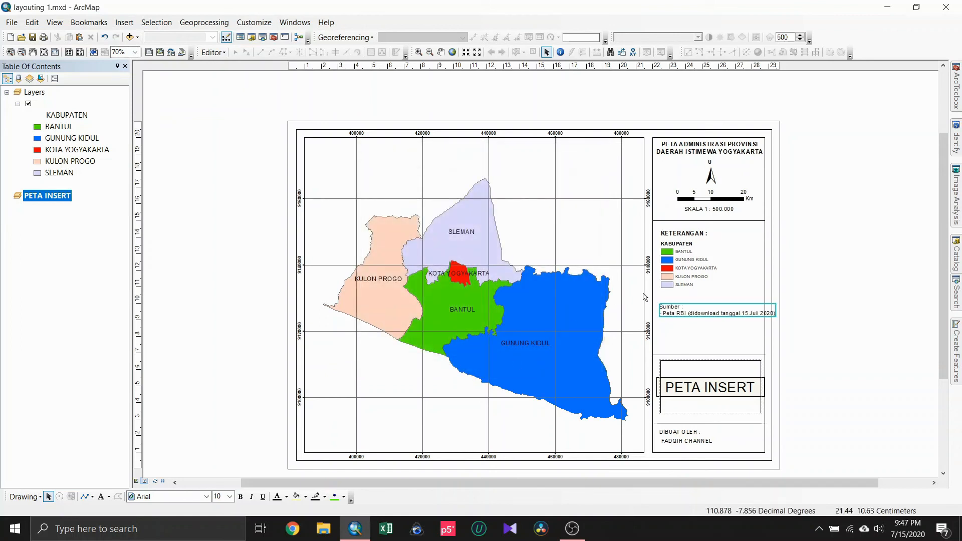
Reduce the source text's font size to 9 and move it down to just above the separator over the PETA INSERT frame.
{"action": "mouse_move", "coordinate": [709, 313]}
{"action": "left_mouse_down"}
{"action": "mouse_move", "coordinate": [704, 320]}
{"action": "mouse_move", "coordinate": [722, 318]}
{"action": "mouse_move", "coordinate": [706, 322]}
{"action": "left_mouse_up"}
{"action": "left_click", "coordinate": [230, 496]}
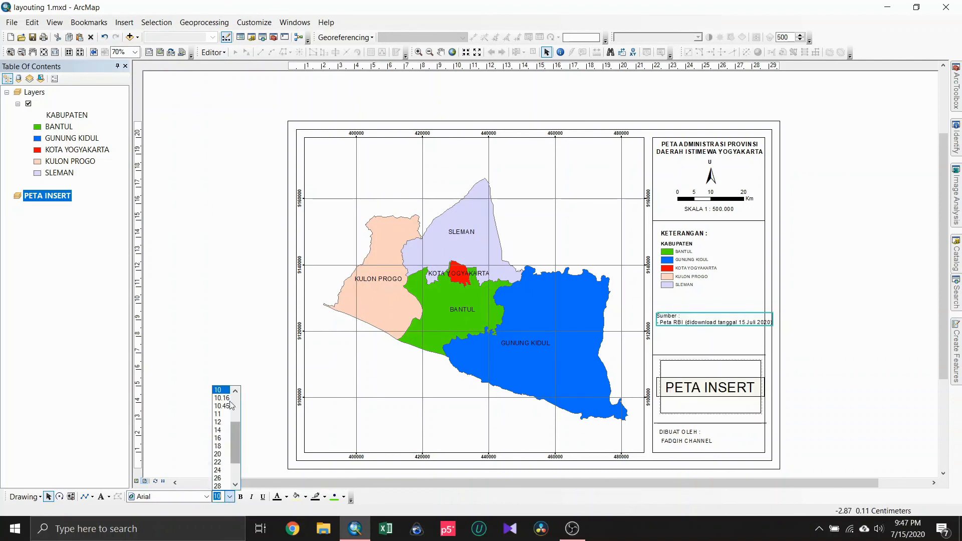
{"action": "left_click", "coordinate": [235, 390]}
{"action": "left_click", "coordinate": [235, 391]}
{"action": "left_click", "coordinate": [234, 390]}
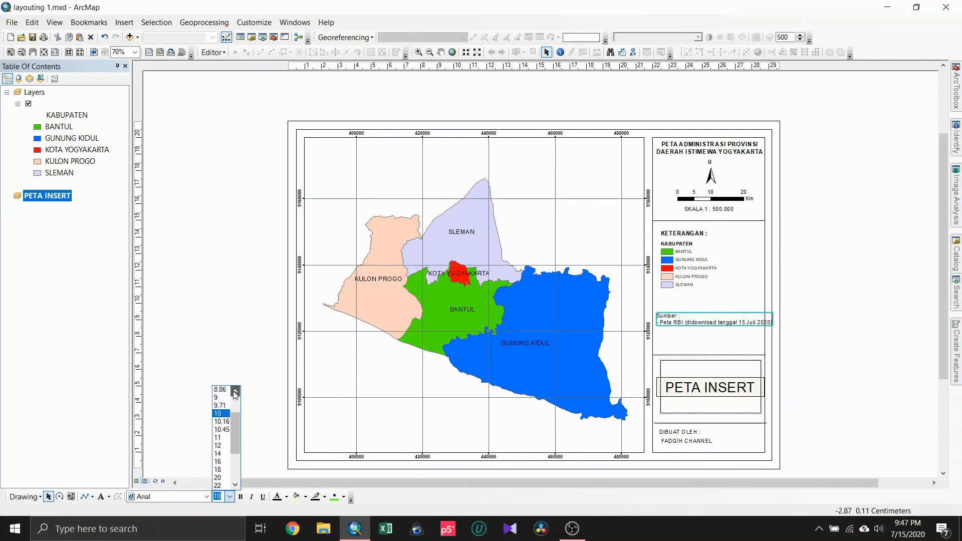
{"action": "left_click", "coordinate": [221, 398]}
{"action": "left_click", "coordinate": [815, 311]}
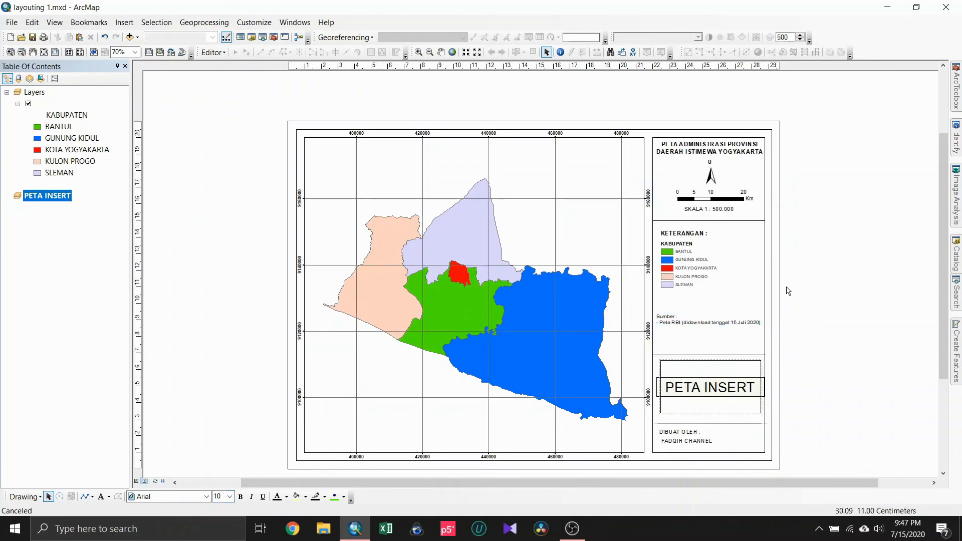
{"action": "left_click", "coordinate": [701, 320]}
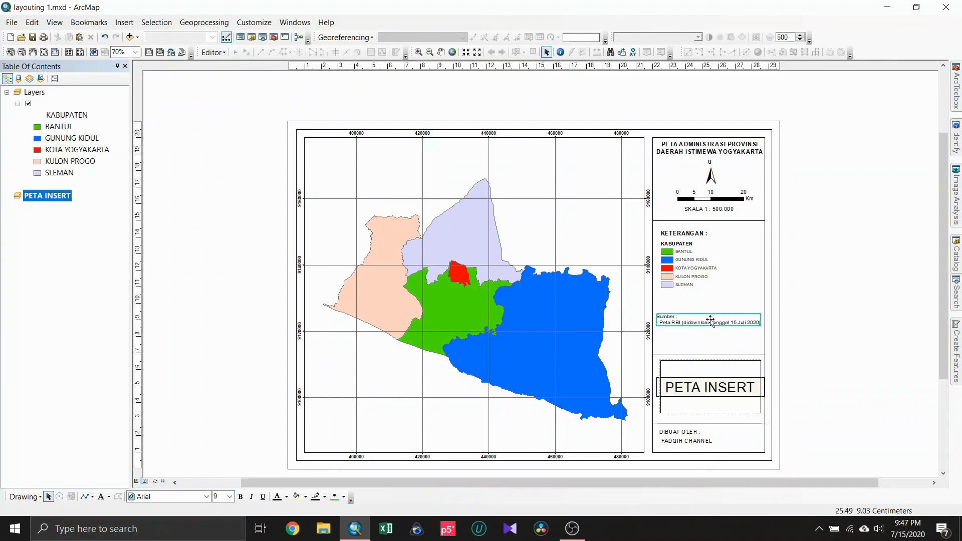
{"action": "left_click_drag", "start_coordinate": [710, 320], "coordinate": [709, 334]}
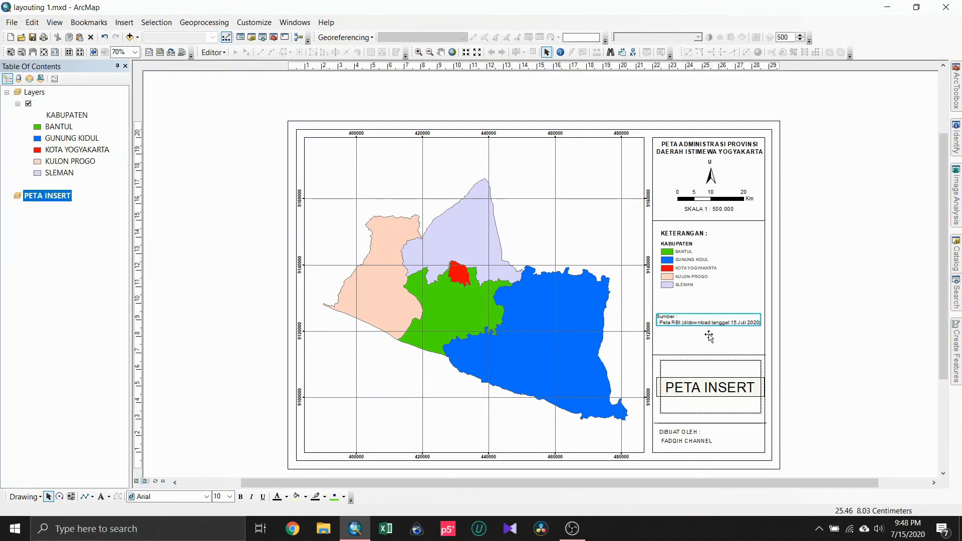
{"action": "left_click", "coordinate": [818, 311]}
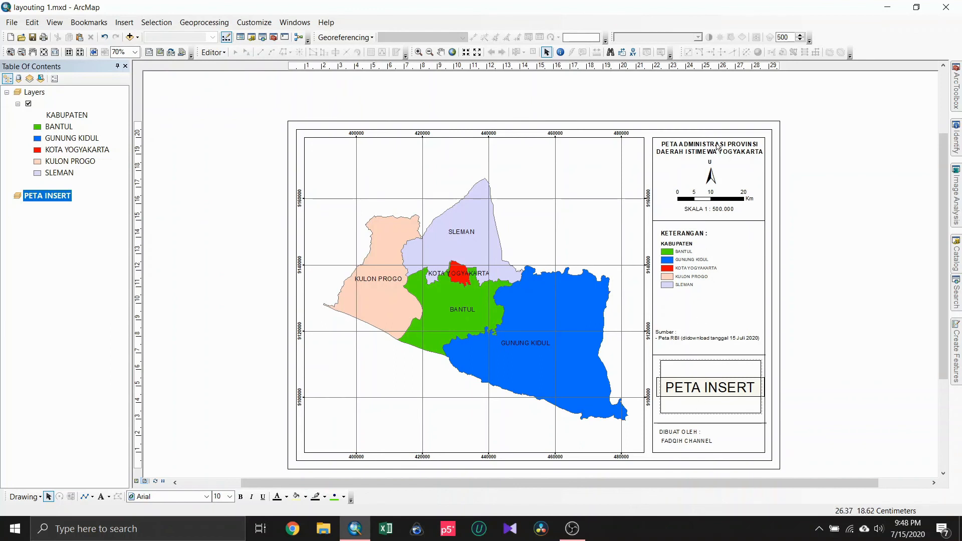
Nudge the upper separator line and the legend slightly up, and the source text slightly down toward the separator below it.
{"action": "left_click", "coordinate": [728, 220]}
{"action": "left_click_drag", "start_coordinate": [724, 221], "coordinate": [724, 217]}
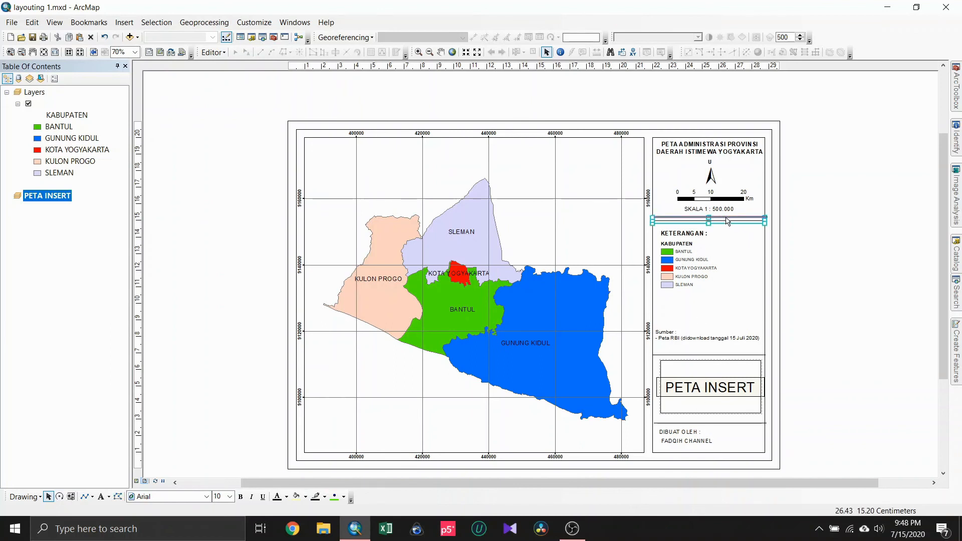
{"action": "left_click_drag", "start_coordinate": [683, 255], "coordinate": [686, 250]}
{"action": "left_click", "coordinate": [675, 338]}
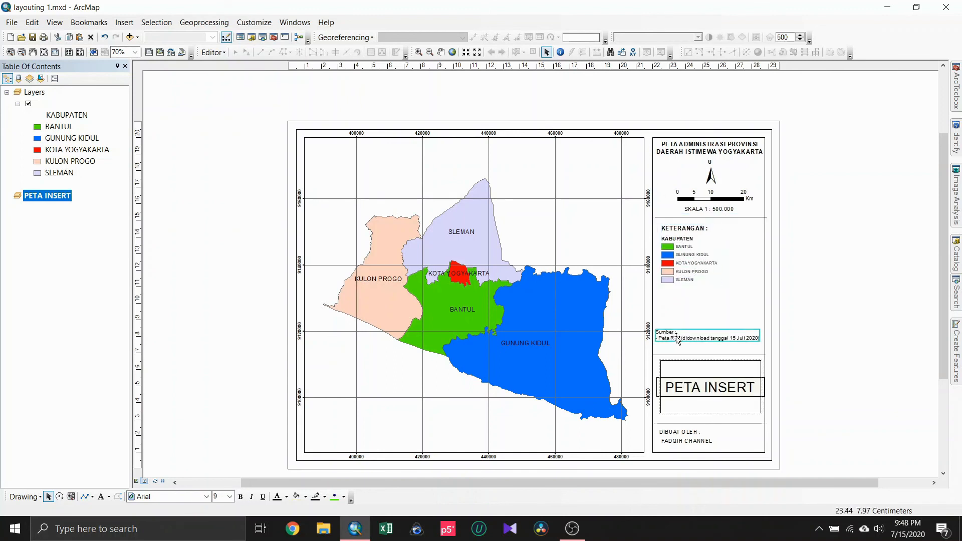
{"action": "left_click_drag", "start_coordinate": [676, 338], "coordinate": [682, 345]}
Shift the PETA INSERT frame, the author credit texts and the separator line between them slightly lower in the side panel.
{"action": "left_click", "coordinate": [717, 406]}
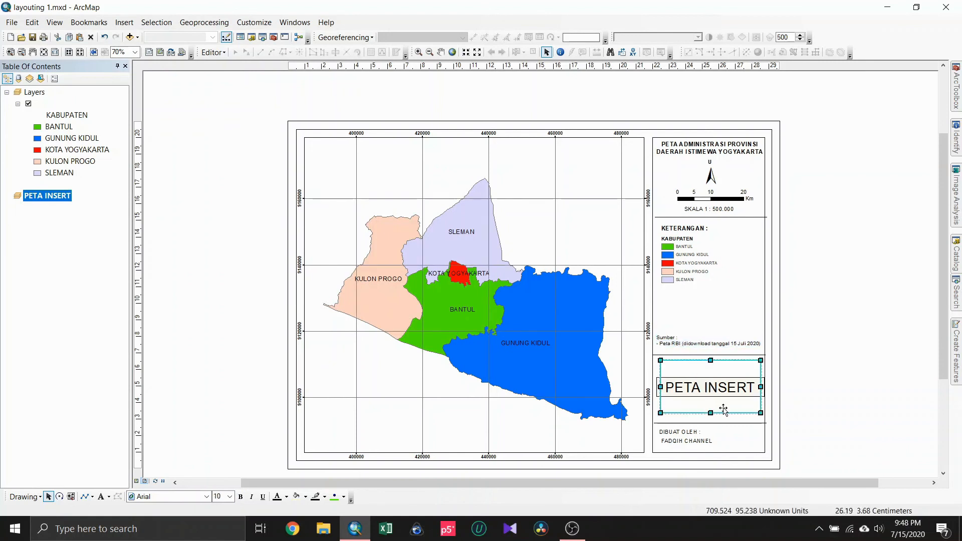
{"action": "left_click_drag", "start_coordinate": [720, 406], "coordinate": [684, 450]}
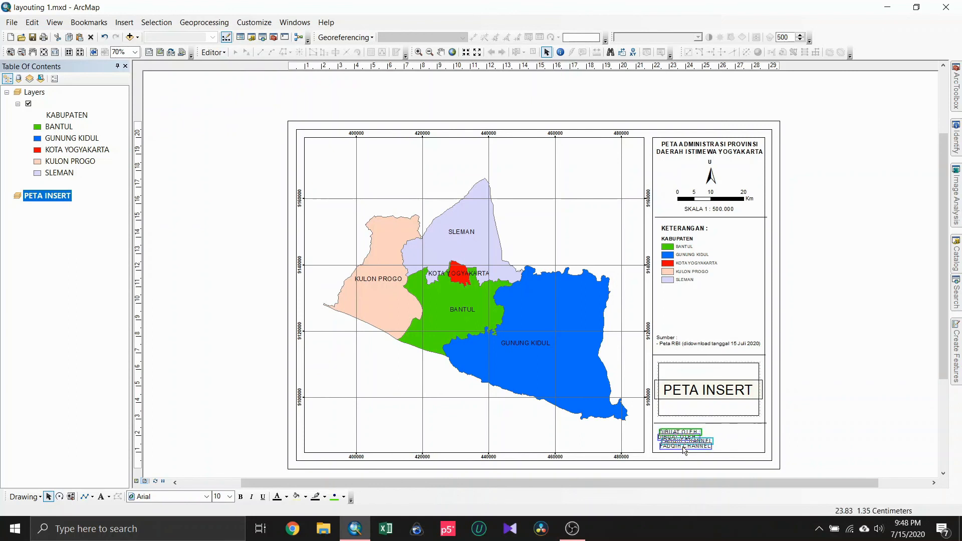
{"action": "double_click", "coordinate": [708, 424]}
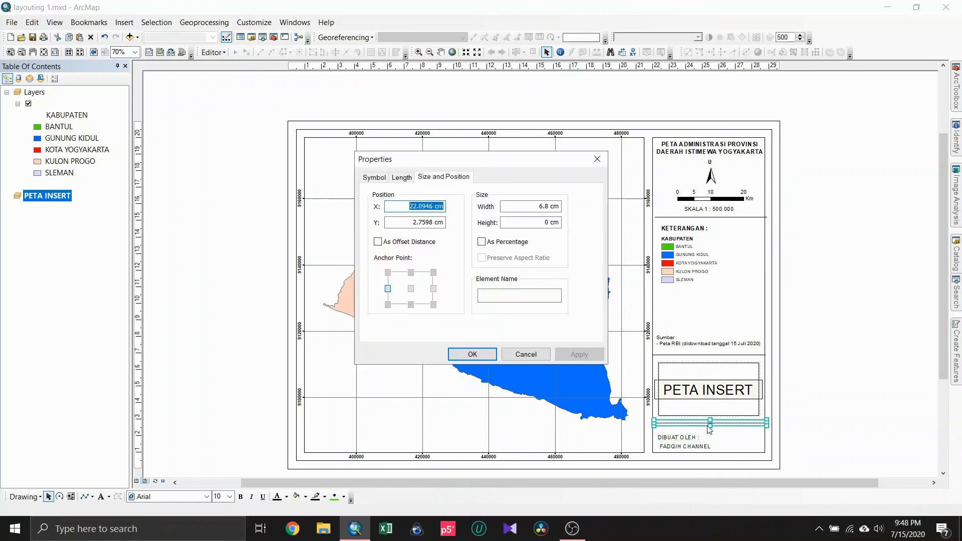
{"action": "left_click", "coordinate": [541, 353]}
{"action": "left_click_drag", "start_coordinate": [704, 424], "coordinate": [720, 427]}
{"action": "left_click", "coordinate": [726, 404]}
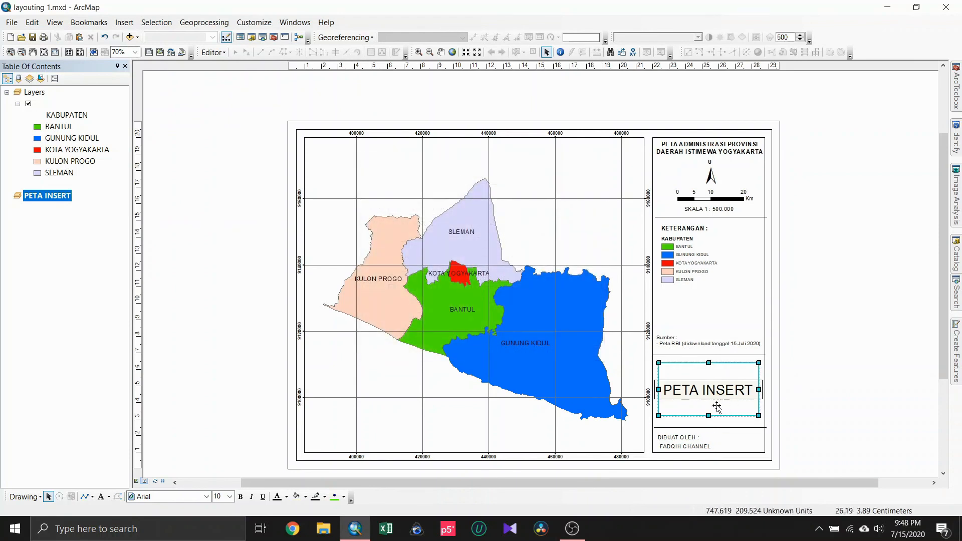
{"action": "left_click", "coordinate": [862, 363]}
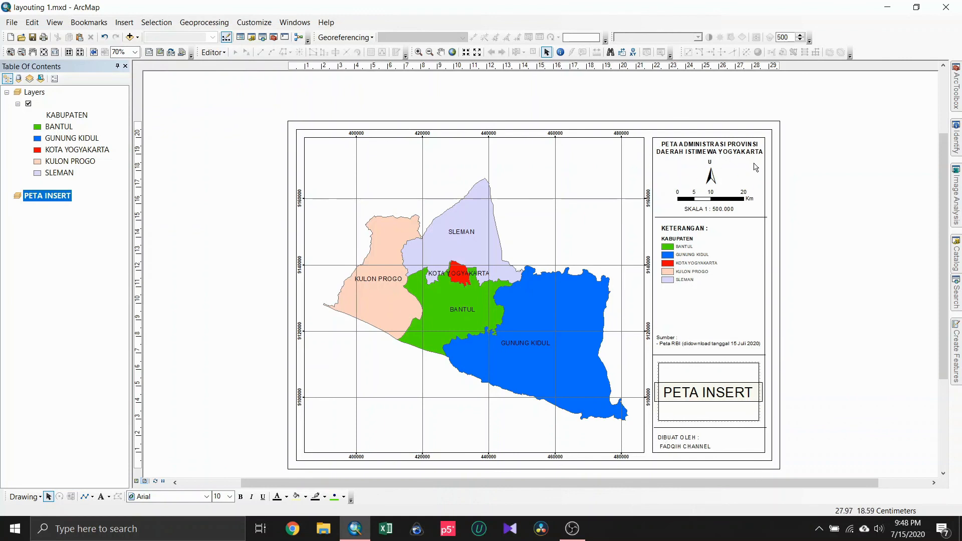
Align all side panel elements except the legend to the horizontal center of the panel's rectangle.
{"action": "left_click", "coordinate": [728, 152]}
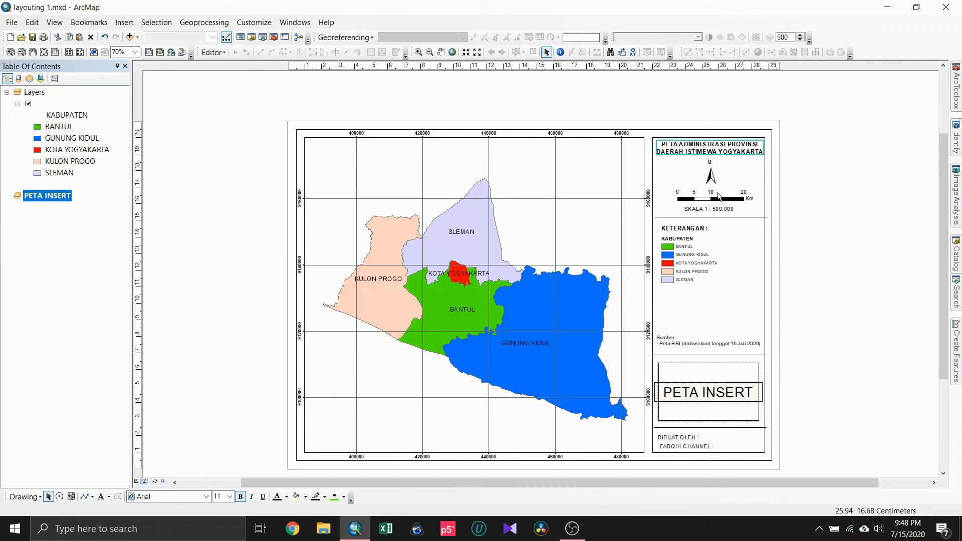
{"action": "left_click", "coordinate": [684, 244]}
{"action": "left_click", "coordinate": [685, 245], "text": "shift"}
{"action": "left_click", "coordinate": [710, 189], "text": "shift"}
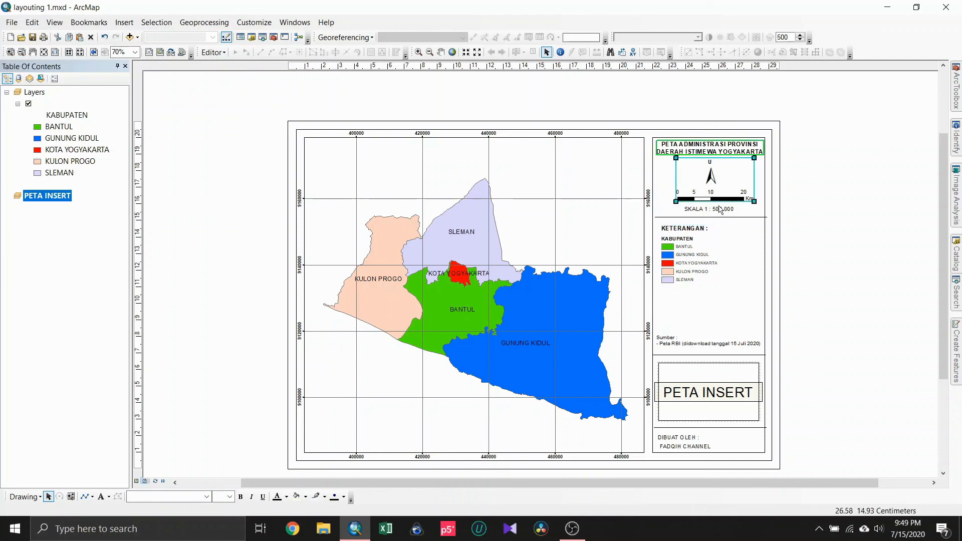
{"action": "left_click", "coordinate": [714, 209], "text": "shift"}
{"action": "left_click", "coordinate": [704, 217], "text": "shift"}
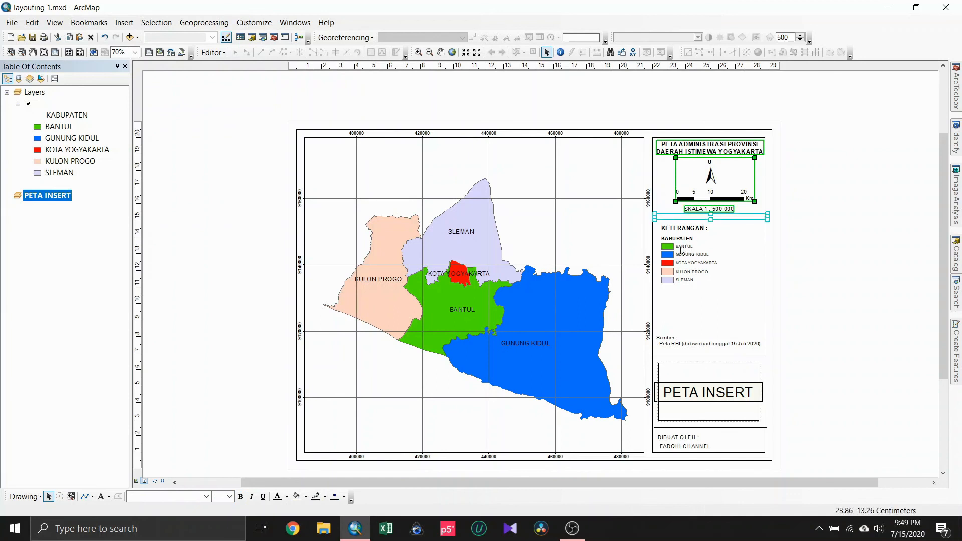
{"action": "left_click", "coordinate": [677, 347], "text": "shift"}
{"action": "left_click", "coordinate": [690, 355], "text": "shift"}
{"action": "left_click", "coordinate": [694, 374], "text": "shift"}
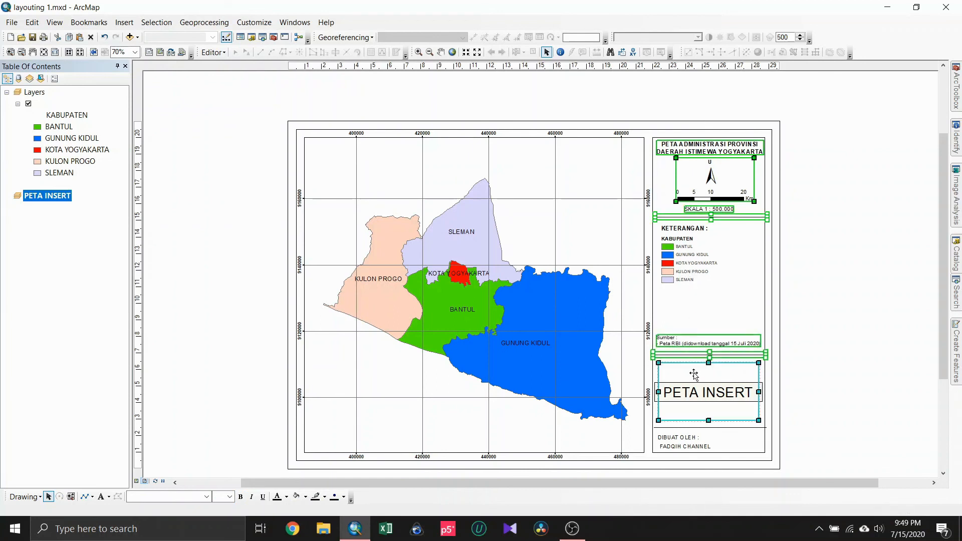
{"action": "left_click", "coordinate": [690, 429], "text": "shift"}
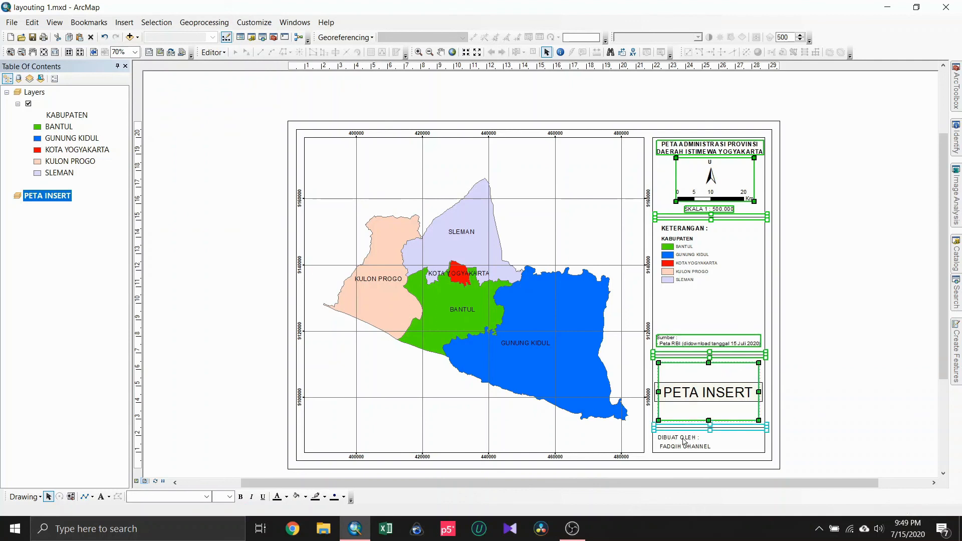
{"action": "left_click", "coordinate": [684, 439], "text": "shift"}
{"action": "left_click", "coordinate": [707, 447], "text": "shift"}
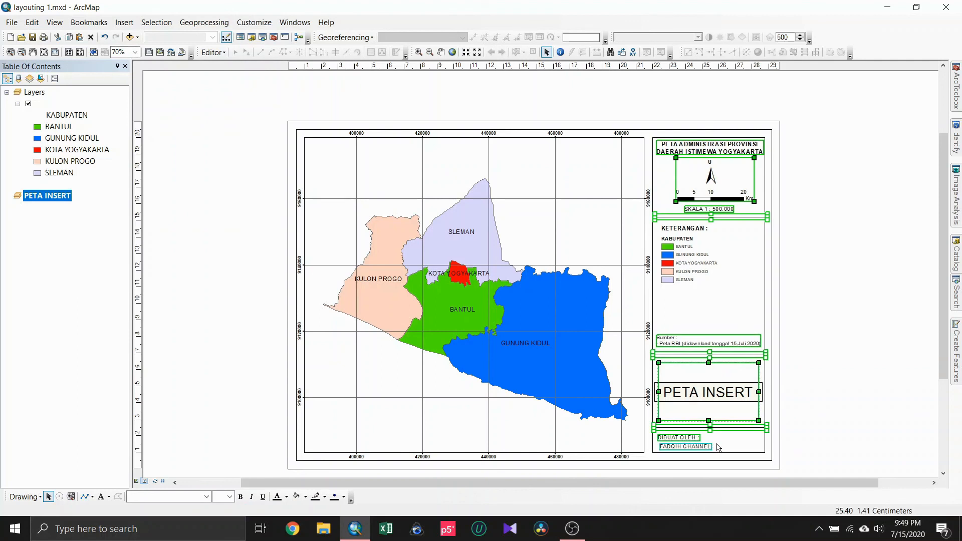
{"action": "left_click", "coordinate": [742, 443], "text": "shift"}
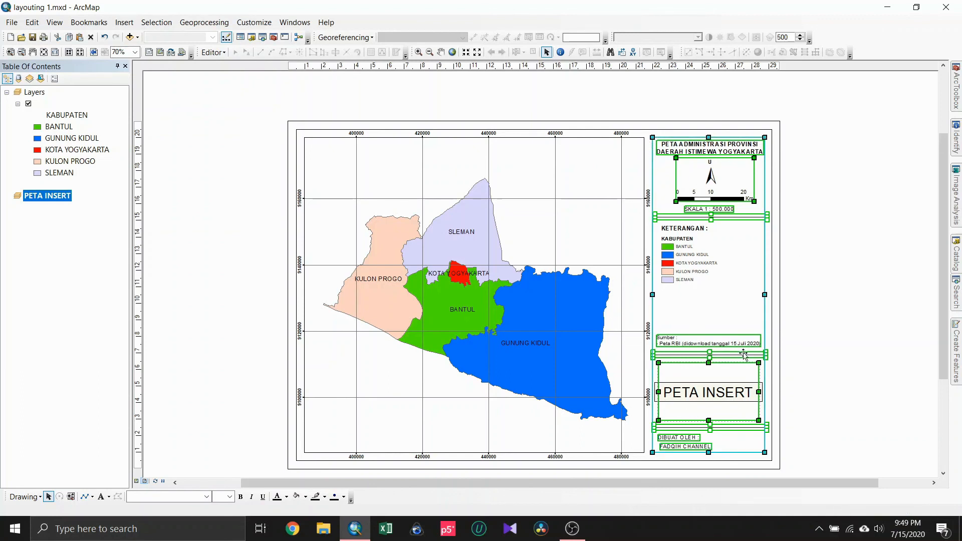
{"action": "right_click", "coordinate": [698, 309]}
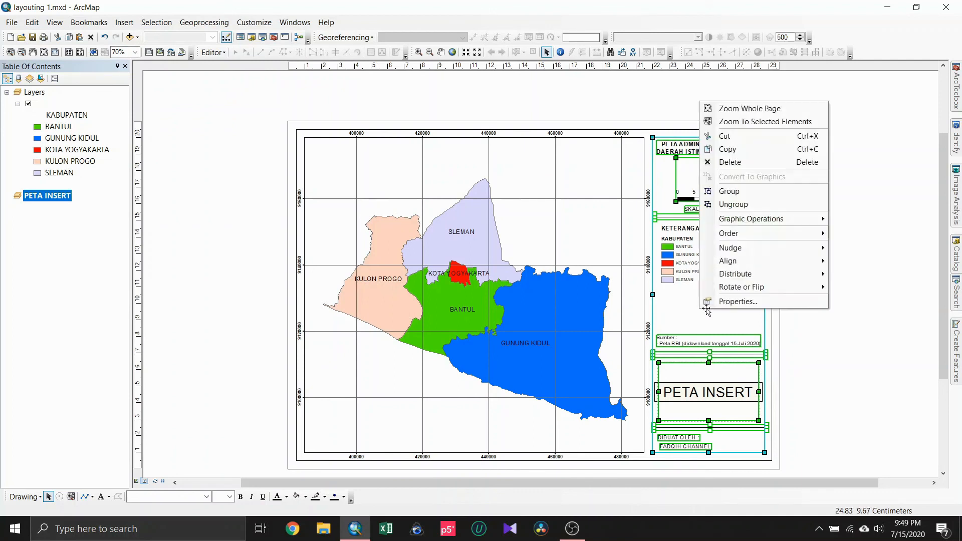
{"action": "mouse_move", "coordinate": [744, 264]}
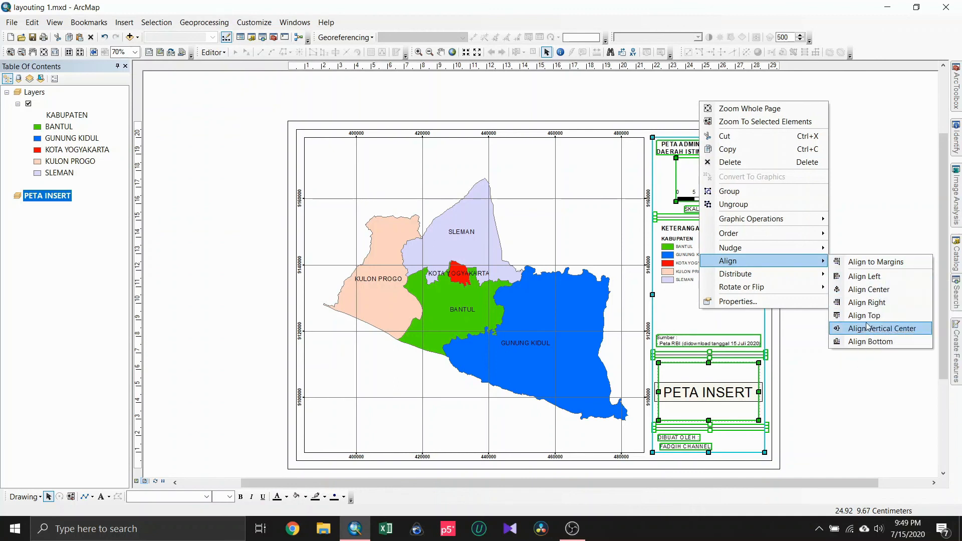
{"action": "left_click", "coordinate": [862, 291]}
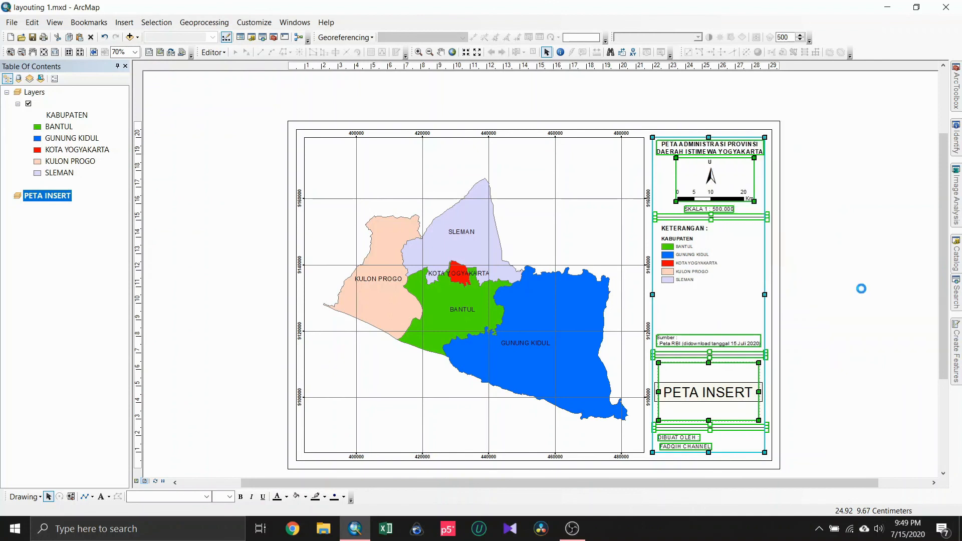
{"action": "left_click", "coordinate": [844, 254]}
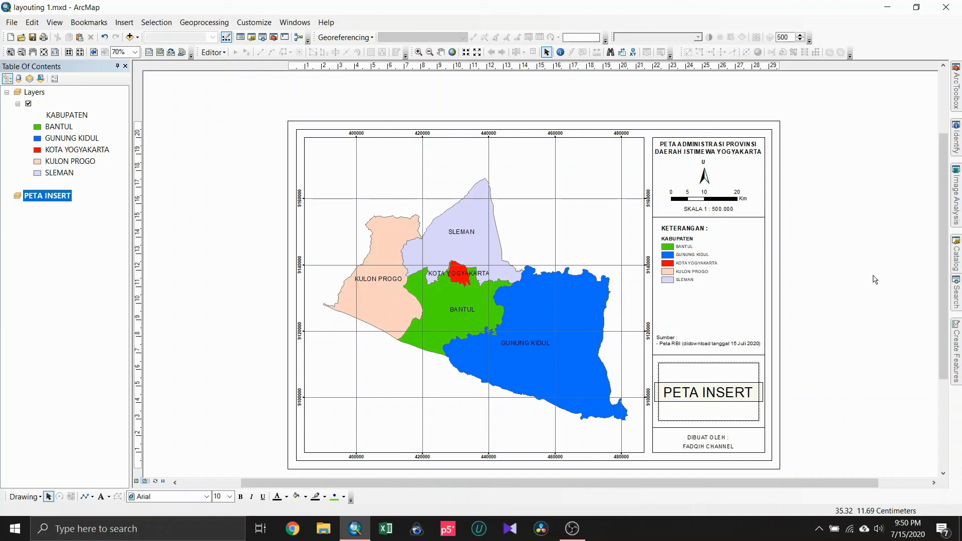
{"action": "scroll", "coordinate": [654, 275], "scroll_direction": "up", "scroll_amount": 4}
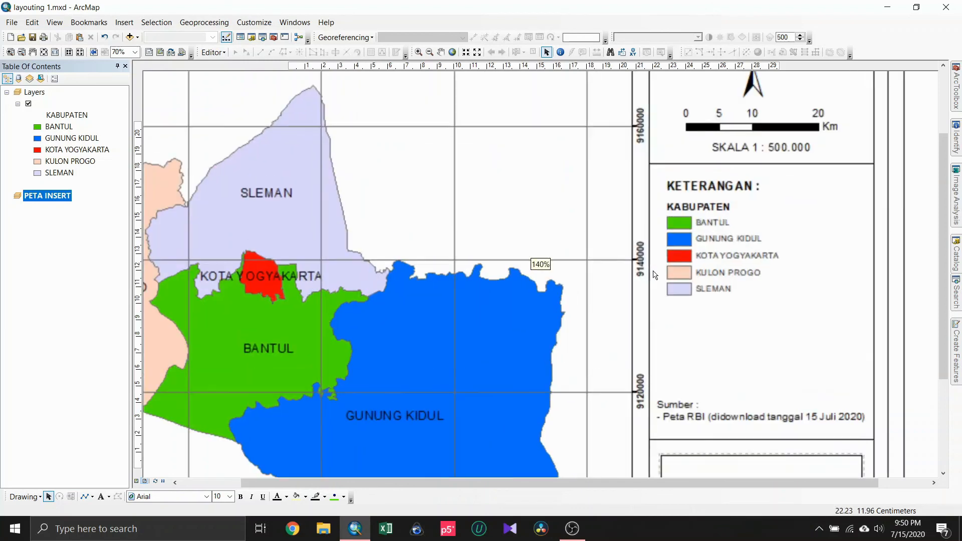
{"action": "scroll", "coordinate": [654, 275], "scroll_direction": "down", "scroll_amount": 4}
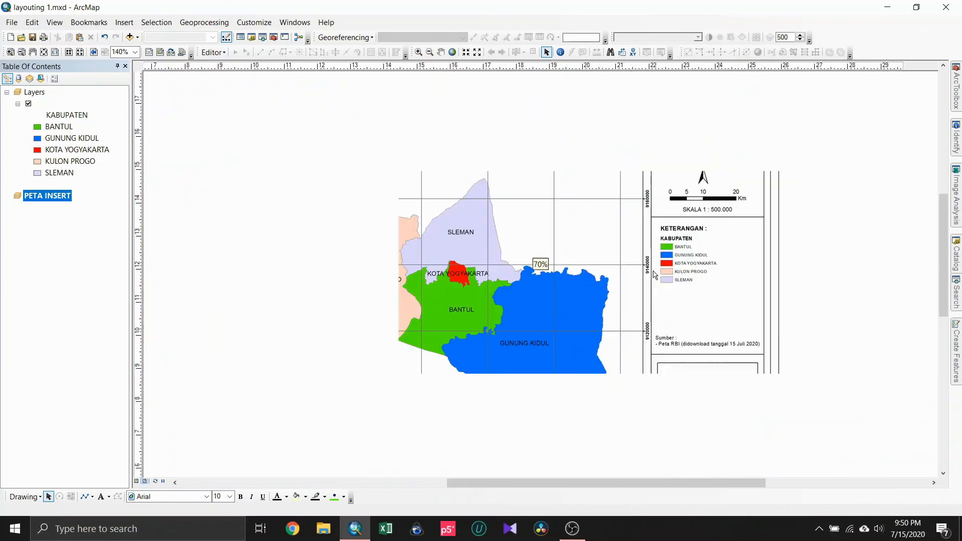